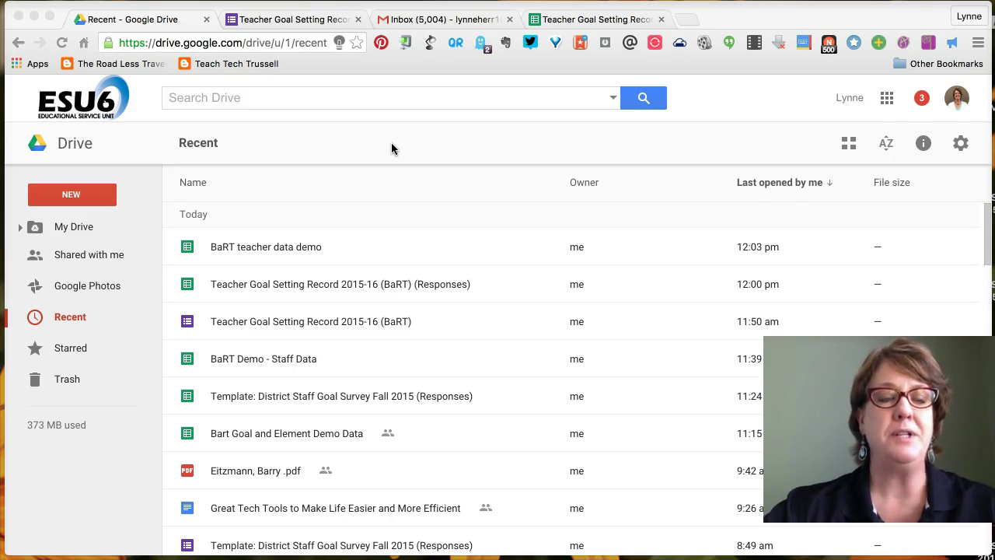
- Switch to the Teacher Goal Setting Record 2015-16 (BaRT) form and look through its questions to the end
click(370, 145)
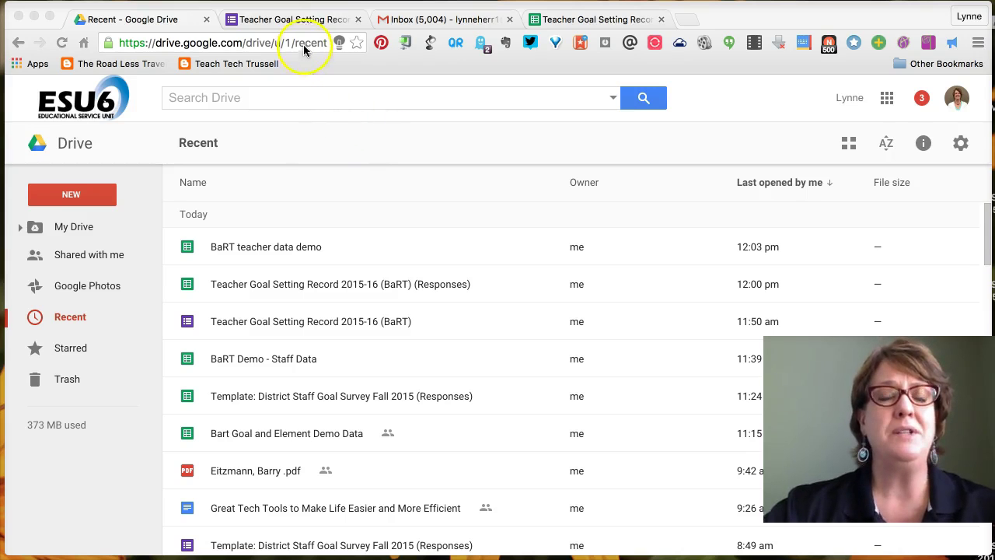
click(293, 21)
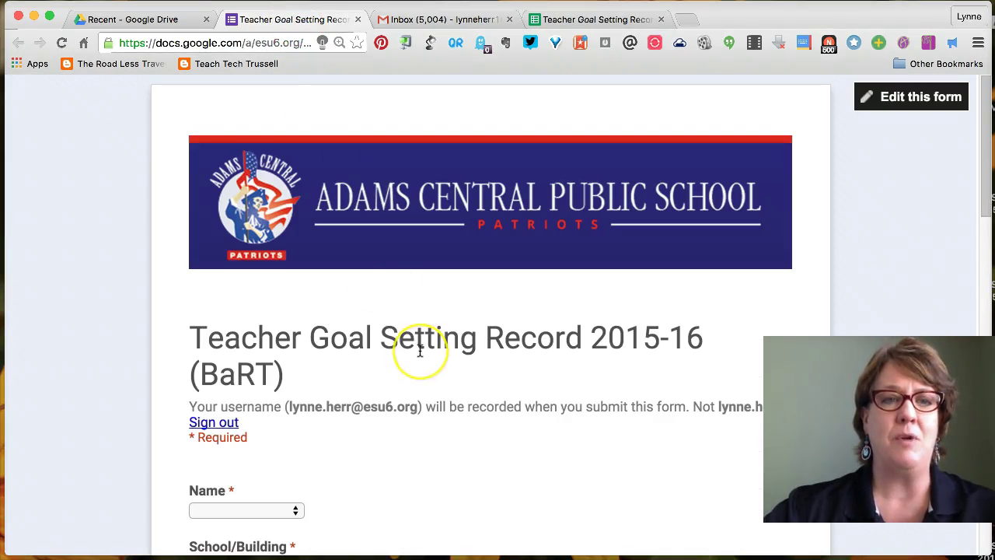
scroll(417, 349, down, 15)
scroll(420, 351, down, 5)
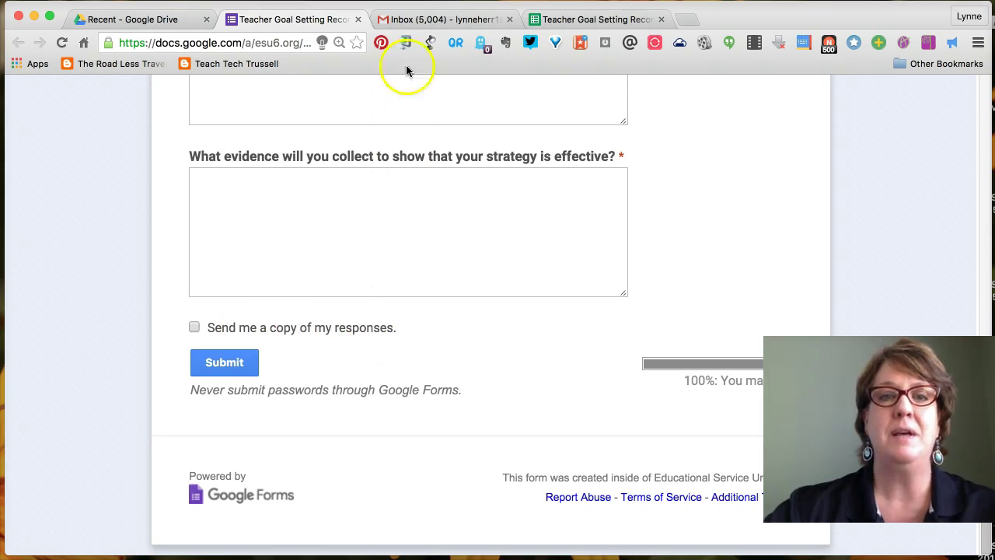
- Switch to Gmail, open the Google Forms confirmation email for the Teacher Goal Setting Record and review the submitted answers
click(404, 13)
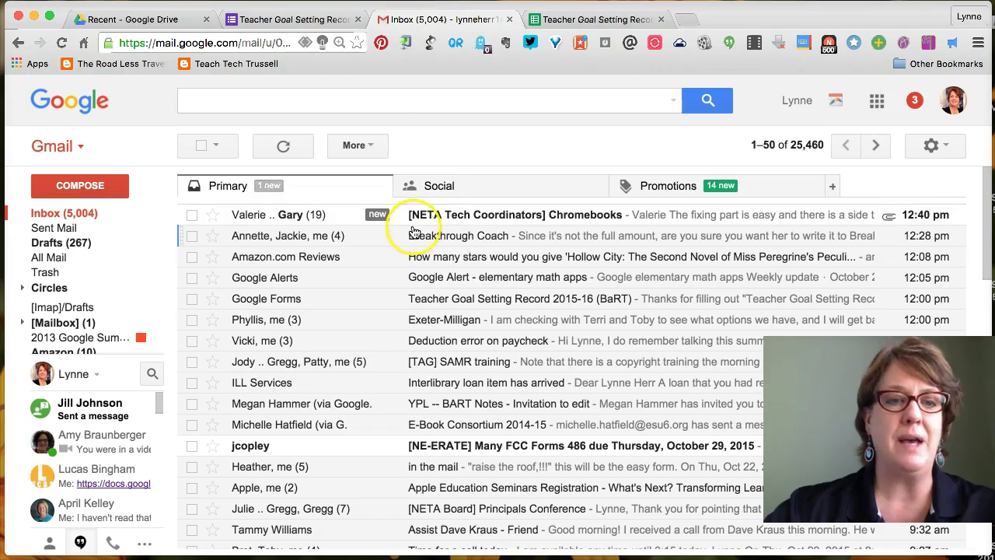
click(476, 300)
scroll(471, 408, down, 3)
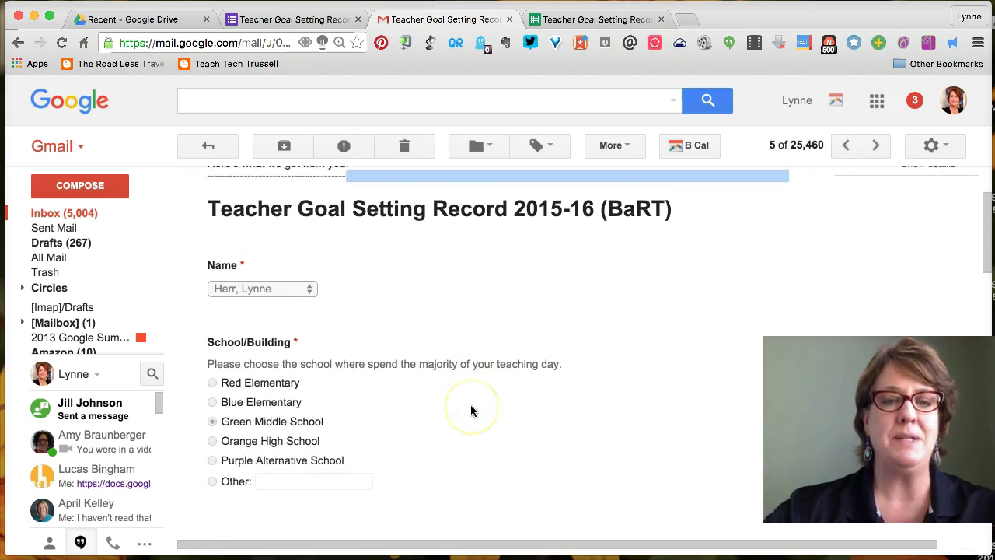
scroll(470, 411, down, 2)
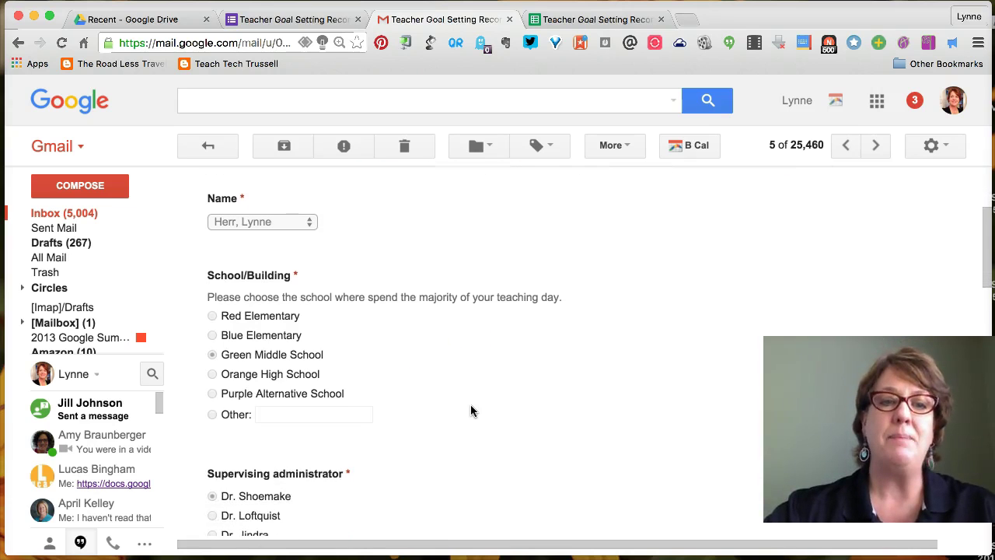
scroll(368, 395, down, 4)
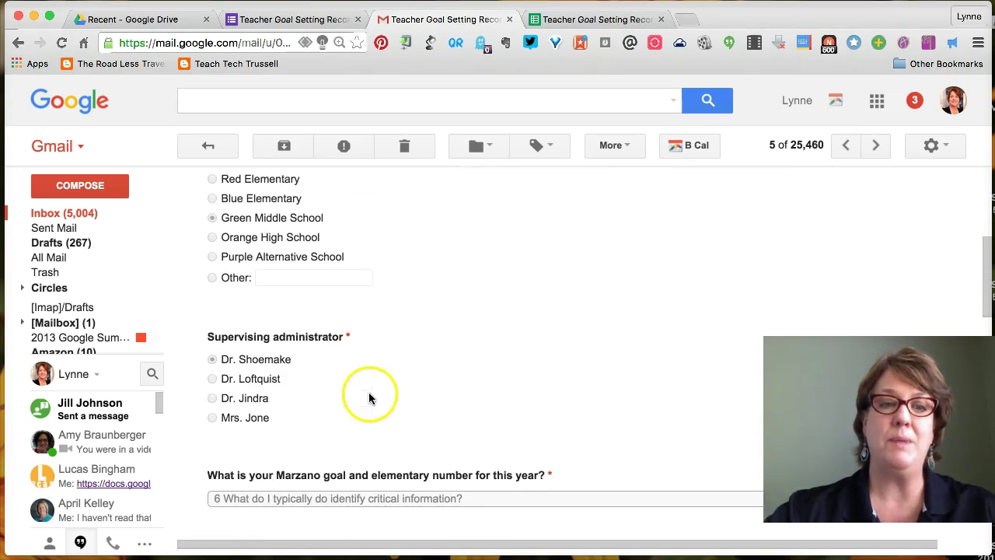
scroll(466, 394, down, 3)
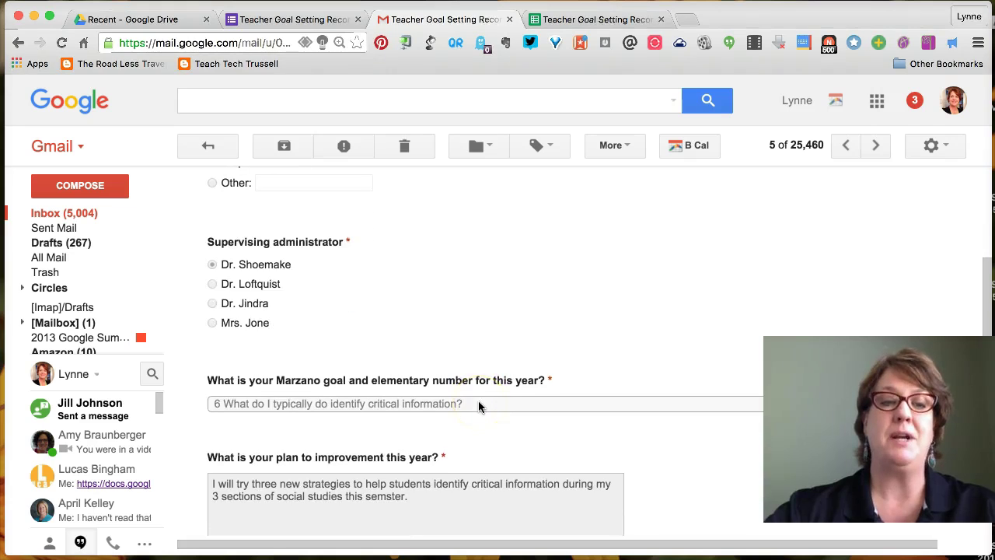
scroll(510, 426, down, 20)
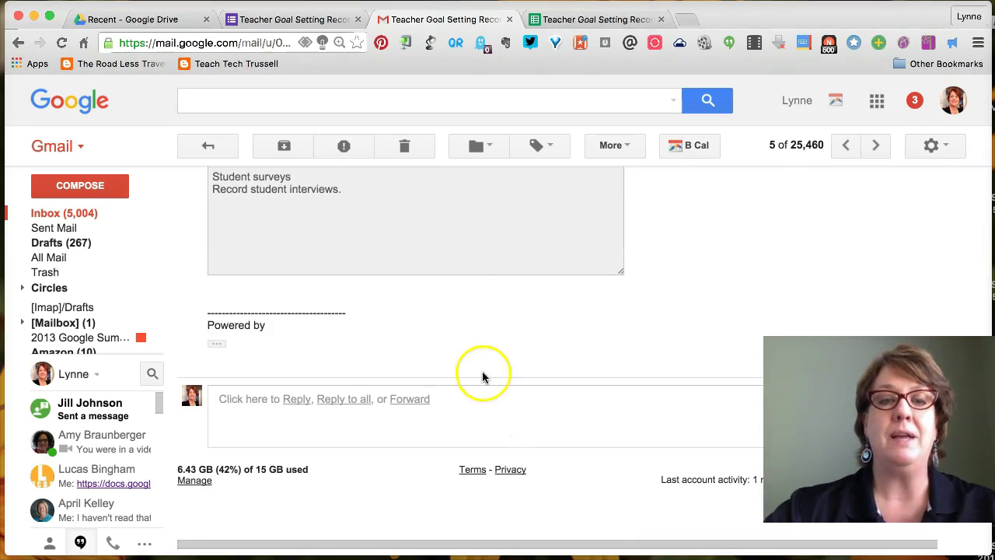
scroll(482, 380, up, 15)
scroll(482, 384, up, 9)
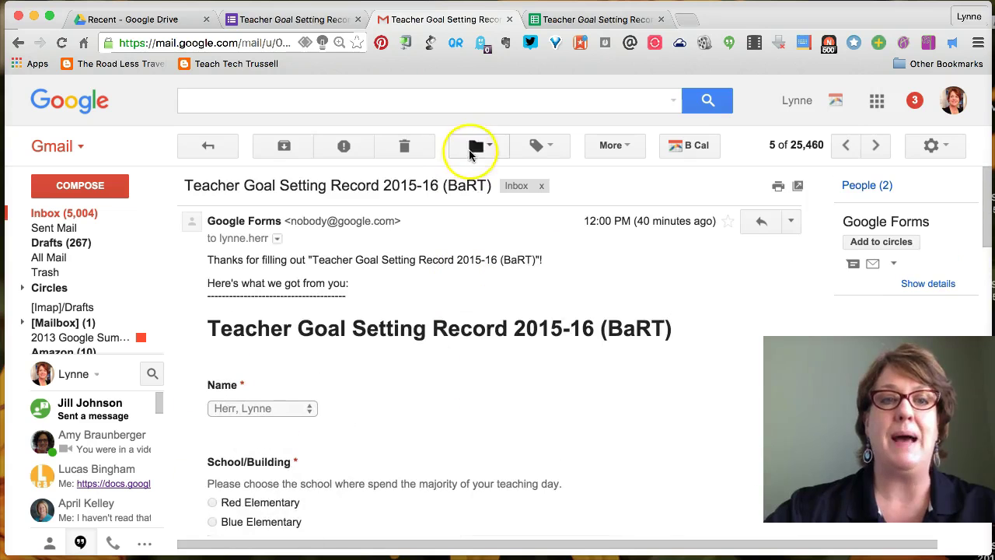
- Close Gmail and the live form, leaving the Teacher Goal Setting Record responses spreadsheet open
click(509, 19)
click(320, 21)
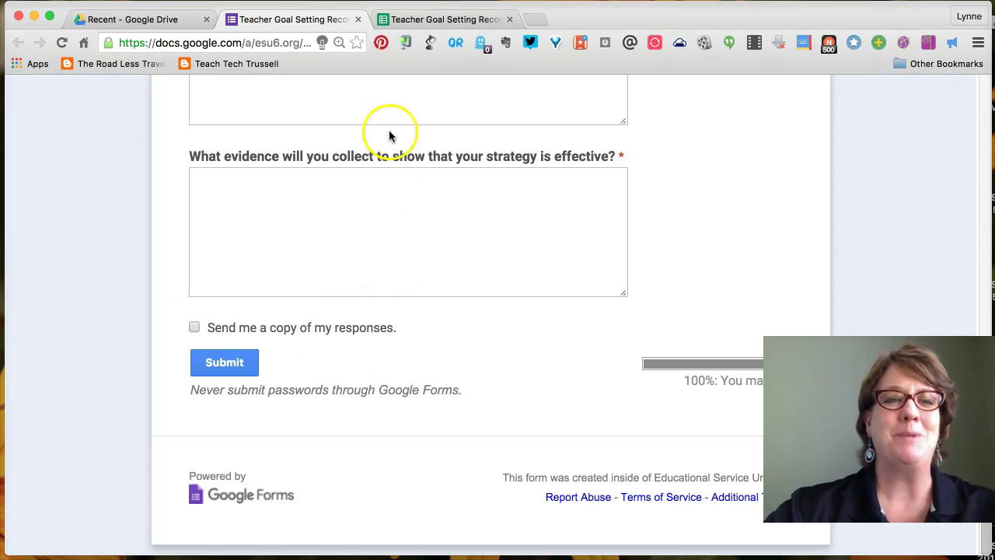
click(358, 20)
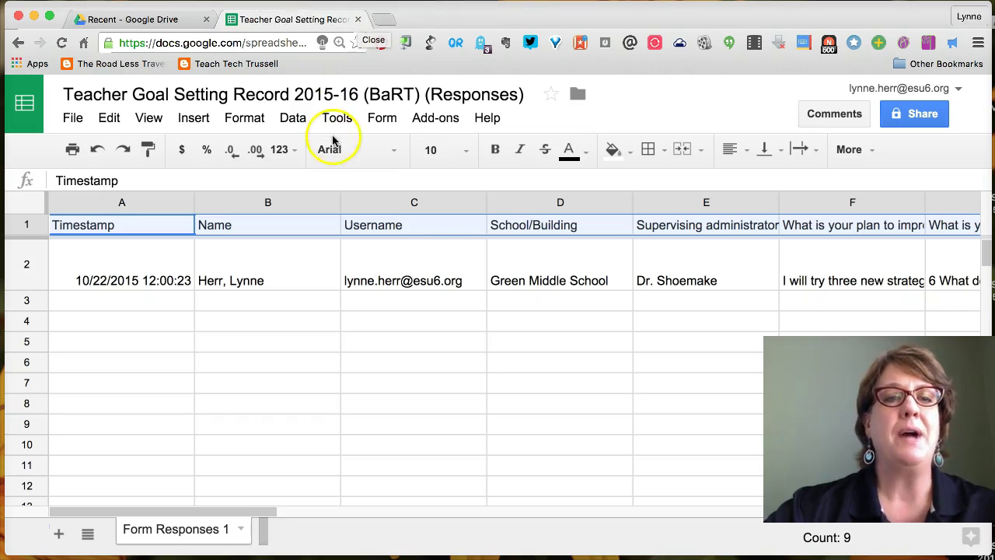
- Check the spreadsheet's autoCrat add-on options, search the add-on store for "Autocrat", and close the store
click(434, 118)
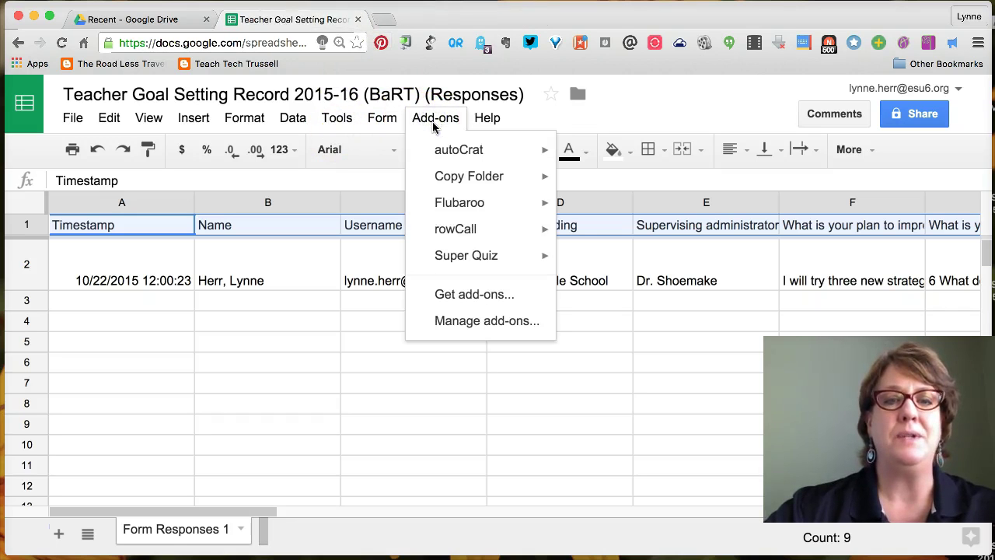
mouse_move(446, 160)
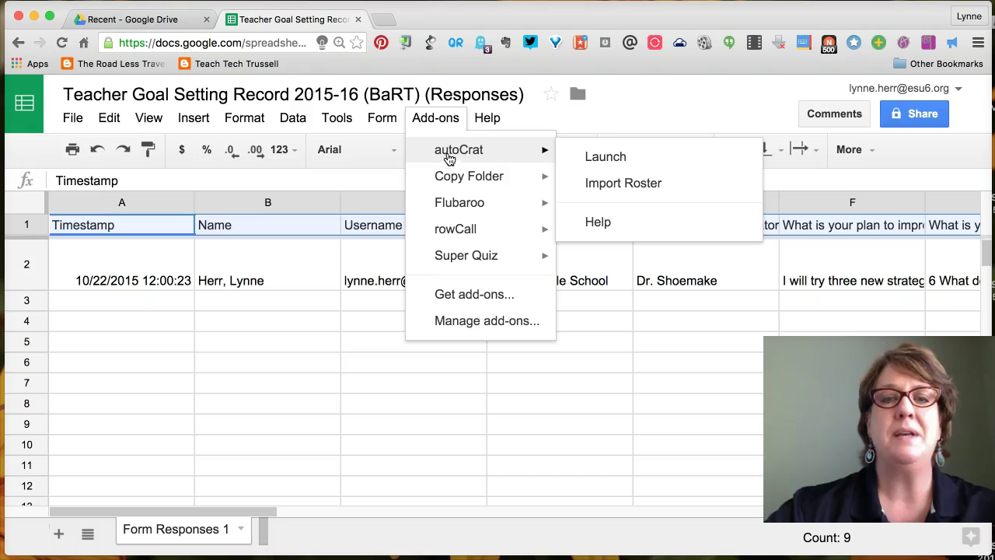
click(435, 123)
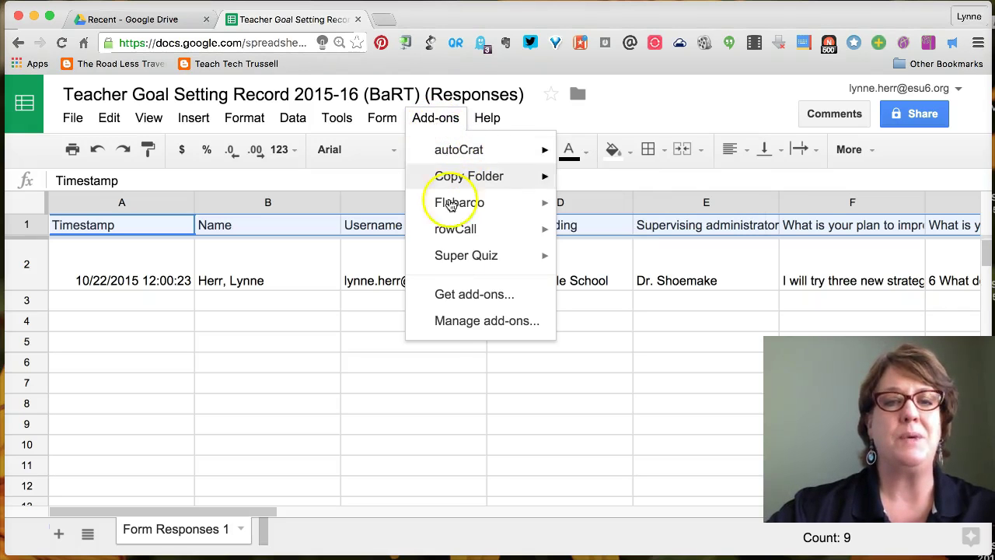
click(474, 295)
click(712, 201)
text(Autocrat)
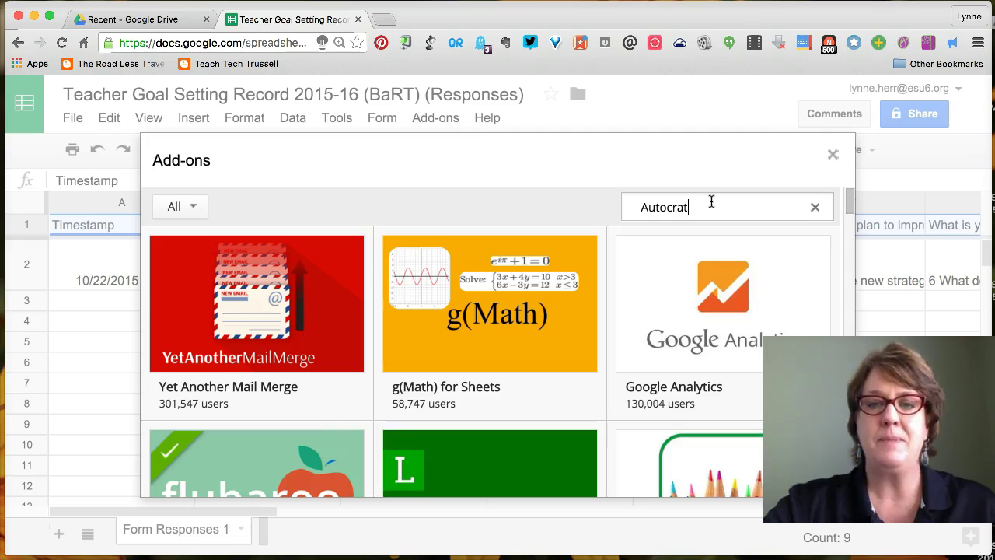
key(Return)
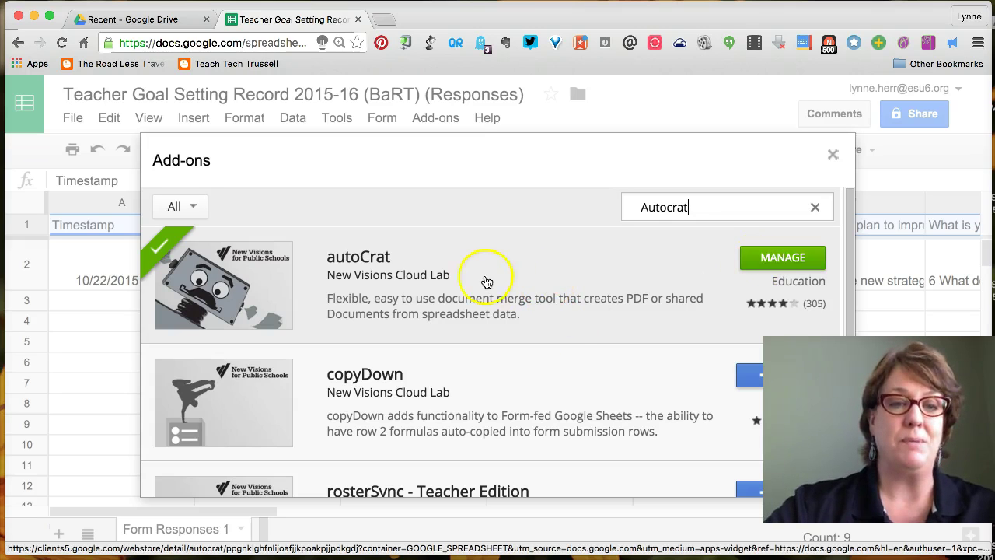
click(833, 156)
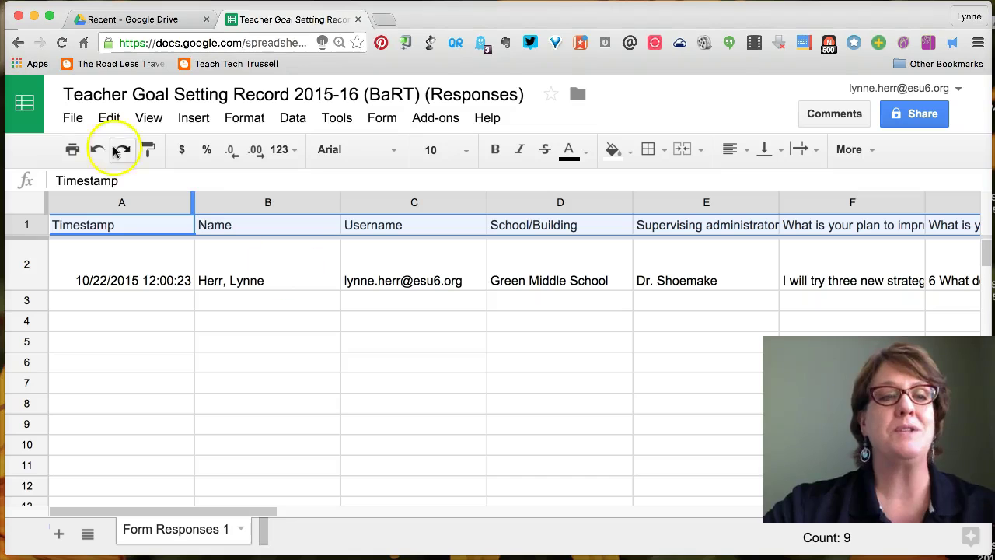
- Switch to Google Drive and create a new blank Google Docs document
click(101, 25)
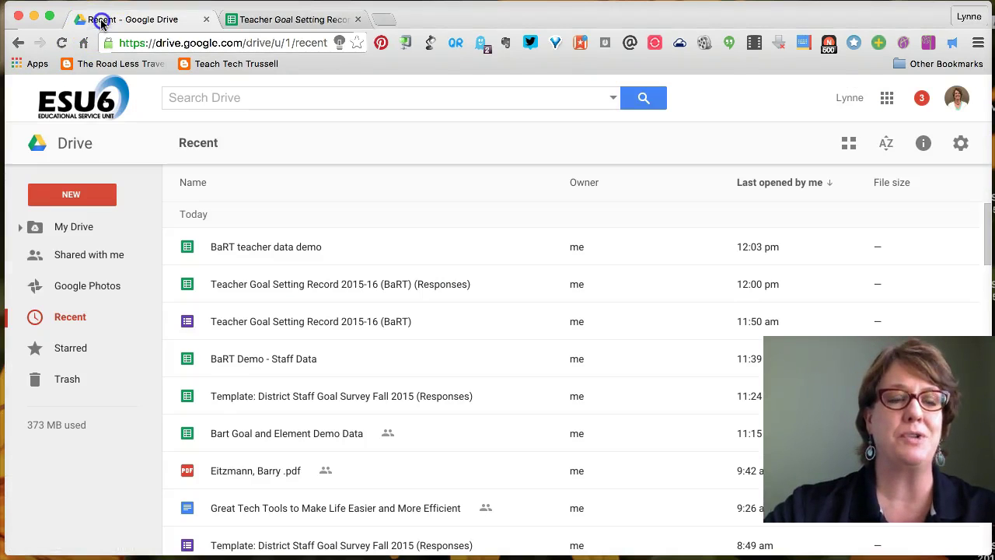
click(84, 194)
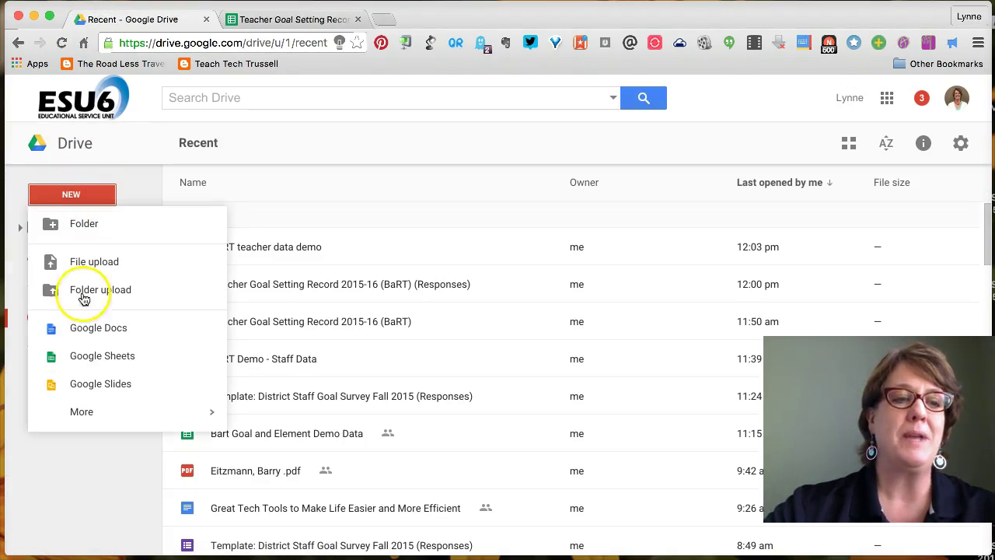
click(91, 330)
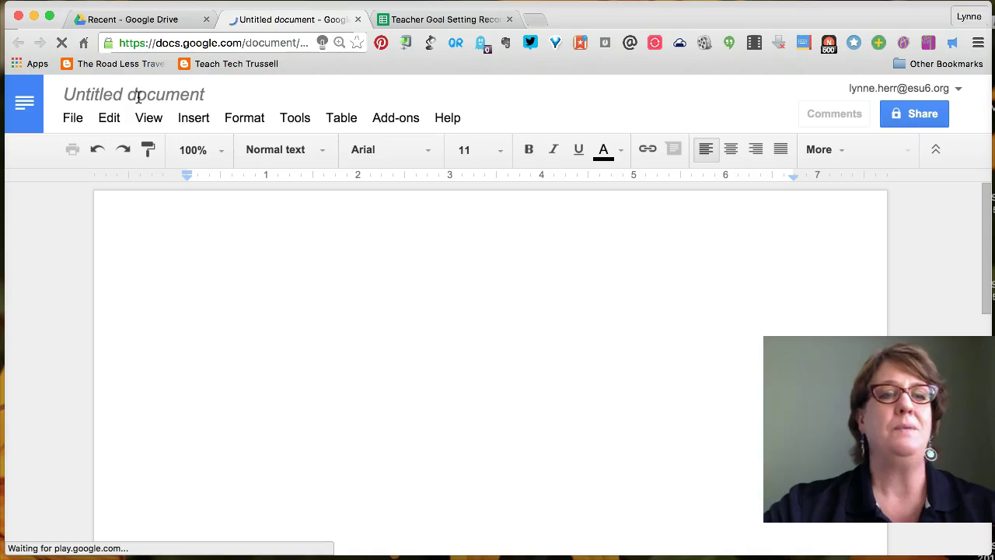
- Rename the new document as "Autocrat Template BaRT Goal Setting" and return to its empty body
click(168, 96)
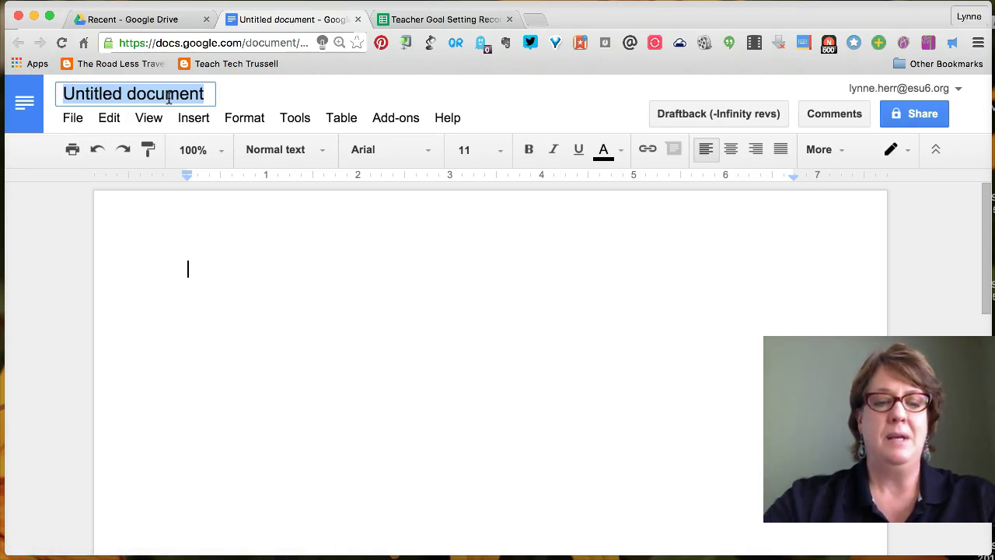
text(Autoctat)
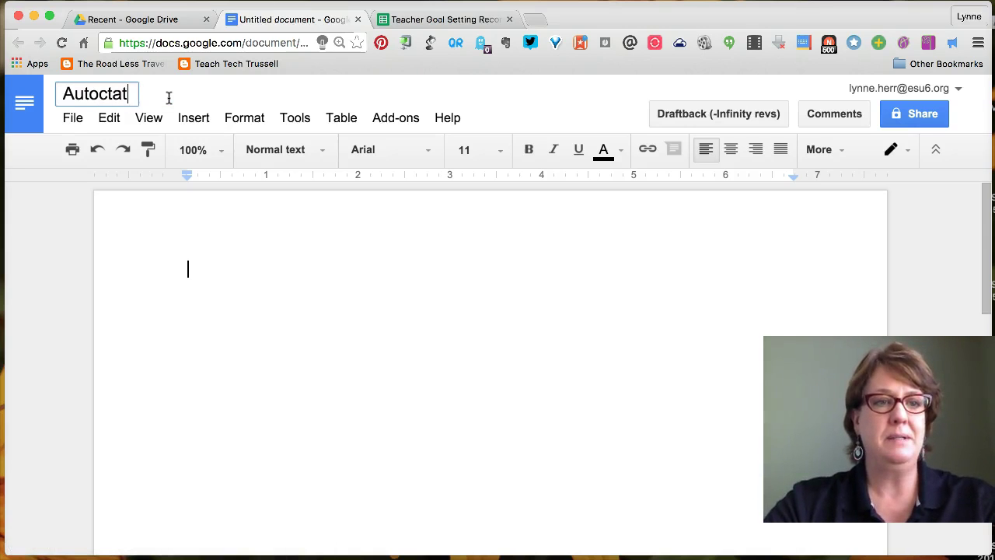
key(BackSpace)
key(BackSpace)
key(BackSpace)
text(rat Tempal)
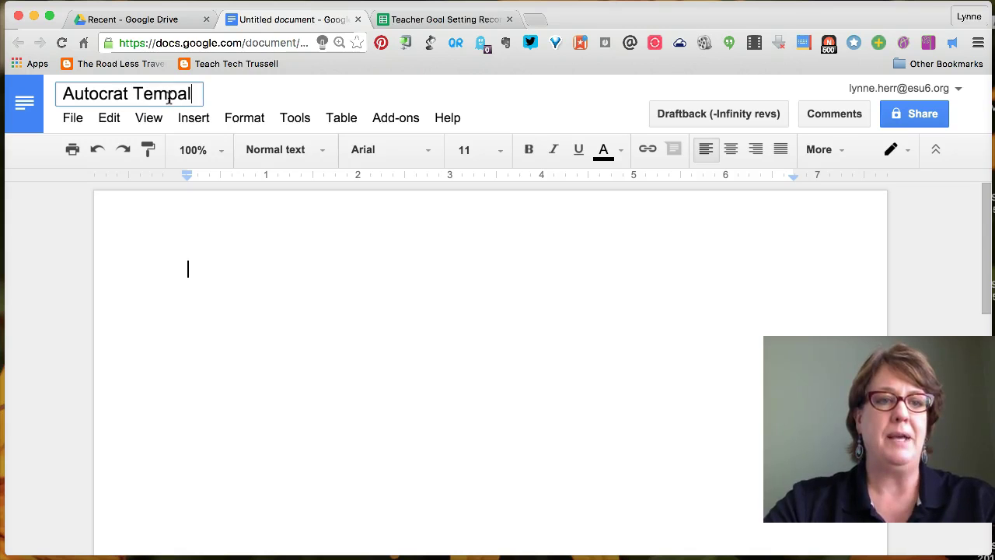
key(BackSpace)
key(BackSpace)
text(late Mar)
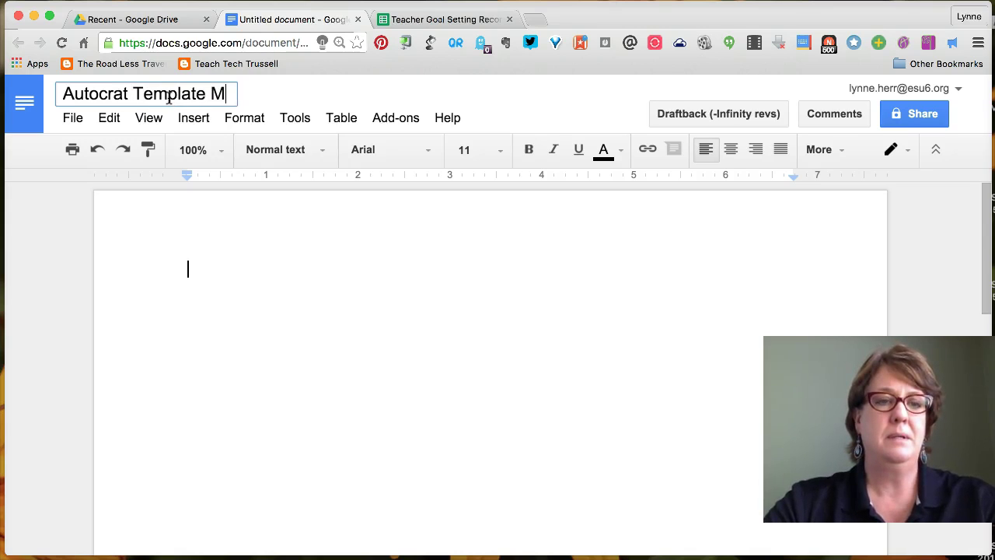
key(BackSpace)
key(BackSpace)
key(BackSpace)
text(BaRT Goal S)
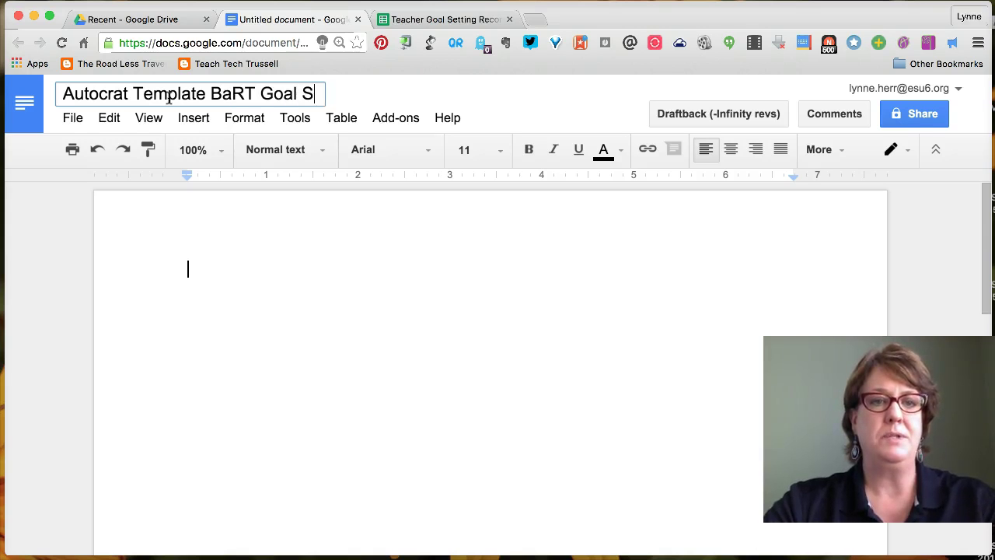
text(etting)
click(247, 280)
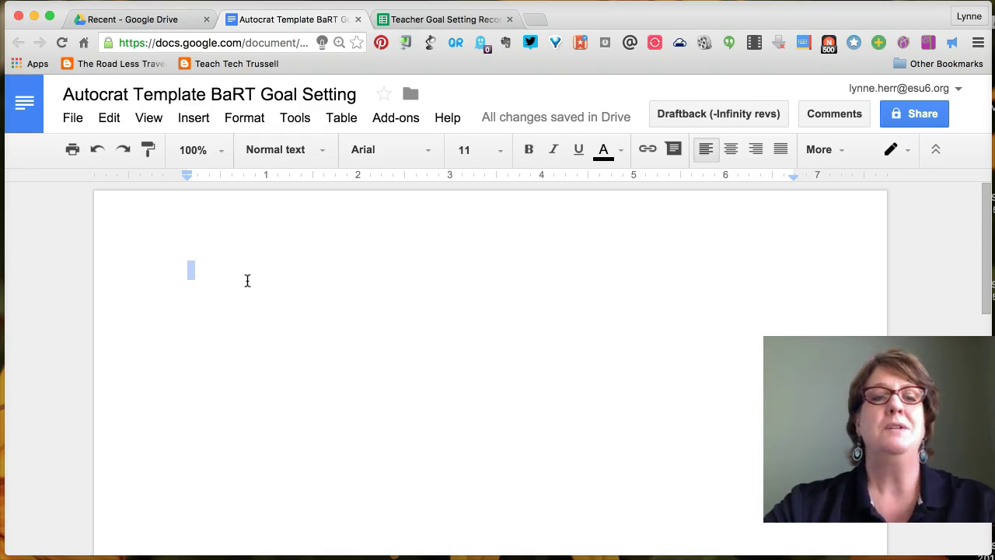
click(247, 280)
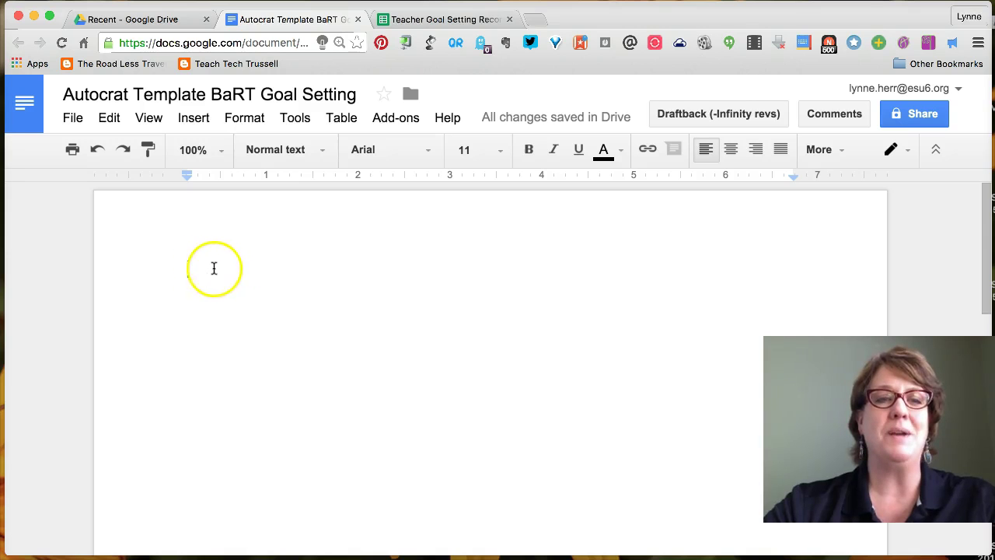
- Insert the Adams Central Public School banner at the start of the document as an image uploaded from the computer
click(193, 120)
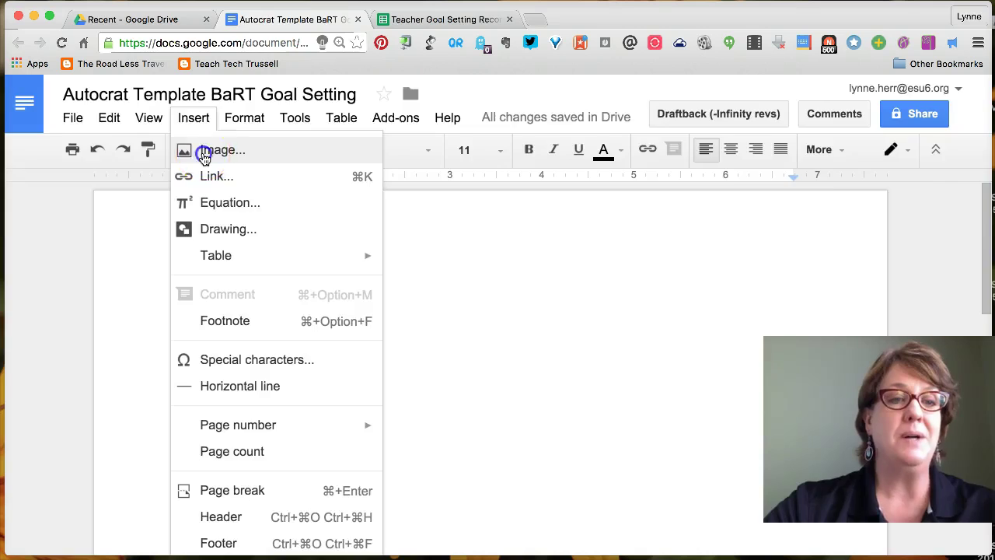
click(202, 151)
click(452, 369)
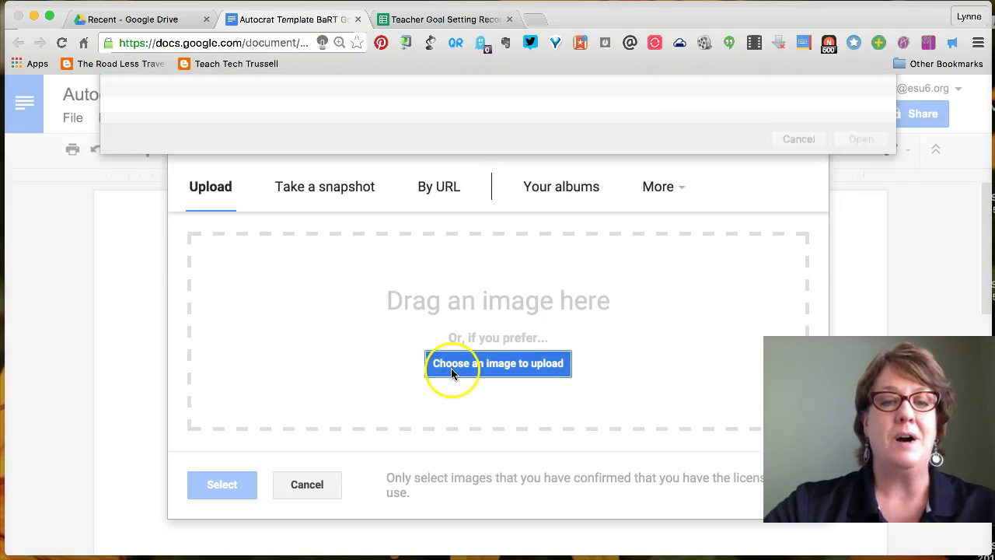
double_click(153, 248)
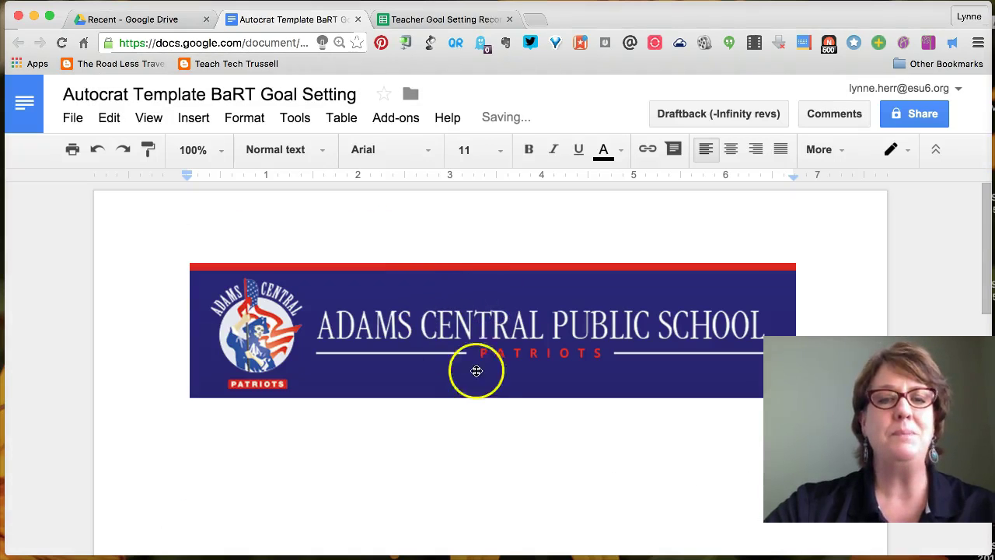
- Undo the insertion of the school banner and redo it
scroll(482, 402, down, 2)
scroll(482, 402, down, 1)
key(ctrl+z)
key(ctrl+z)
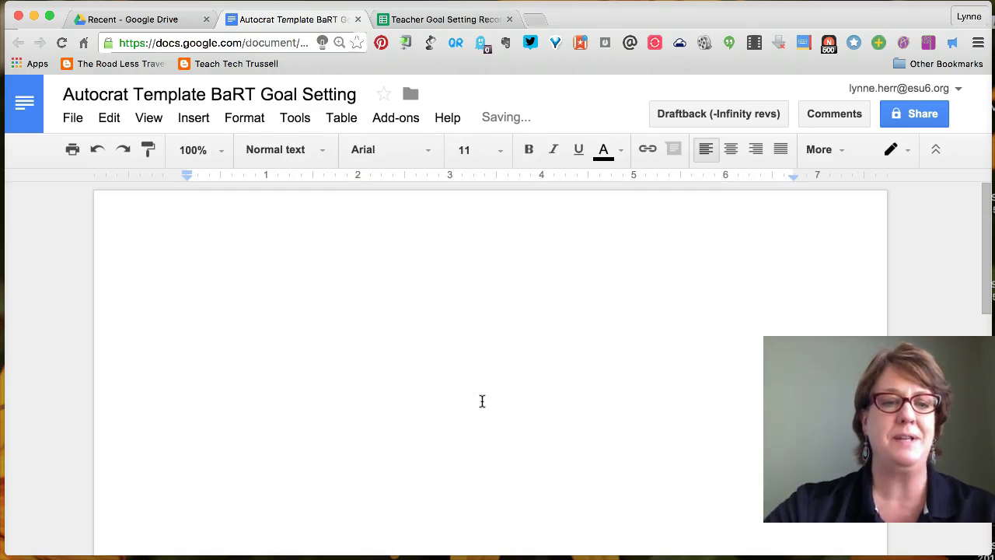
key(ctrl+y)
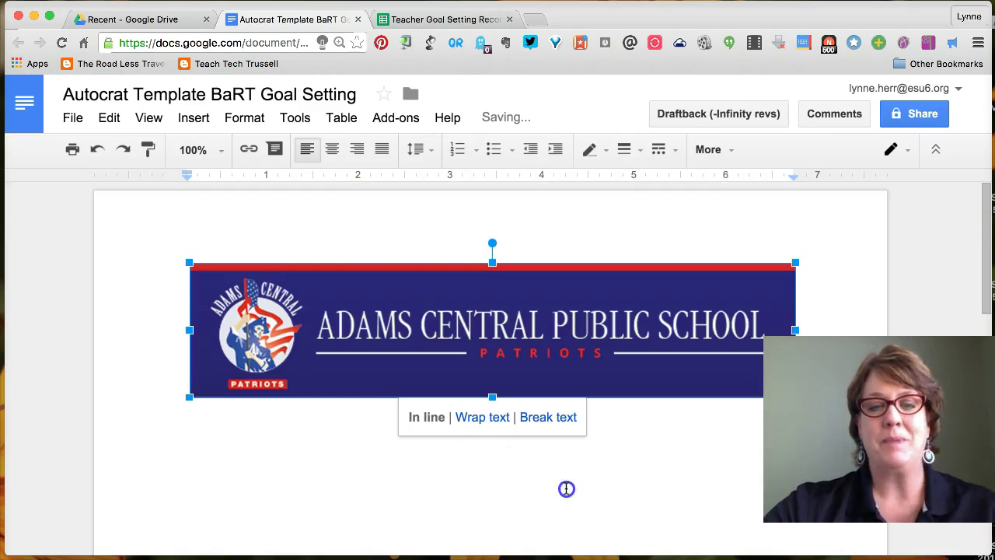
- Start a new empty paragraph below the school banner
click(813, 290)
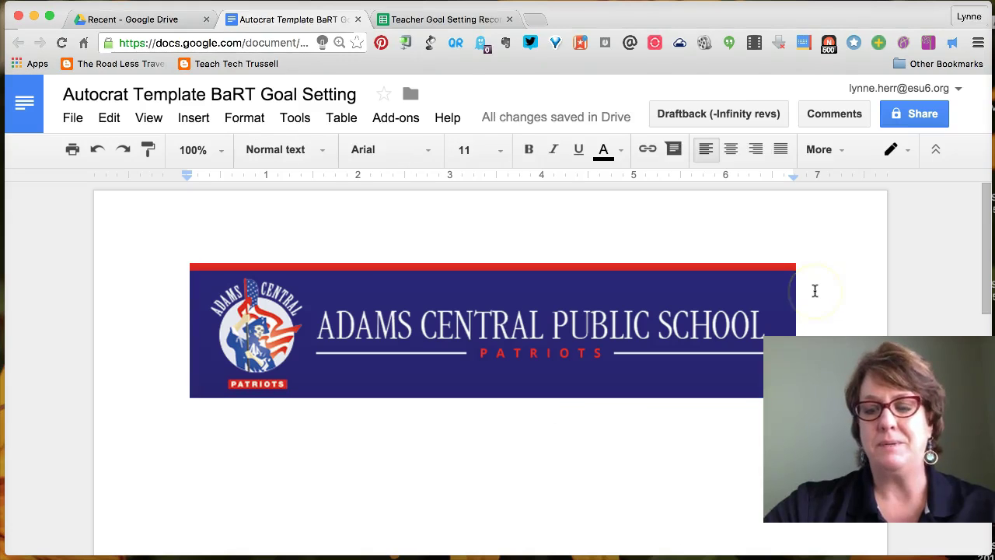
key(Return)
scroll(606, 532, down, 3)
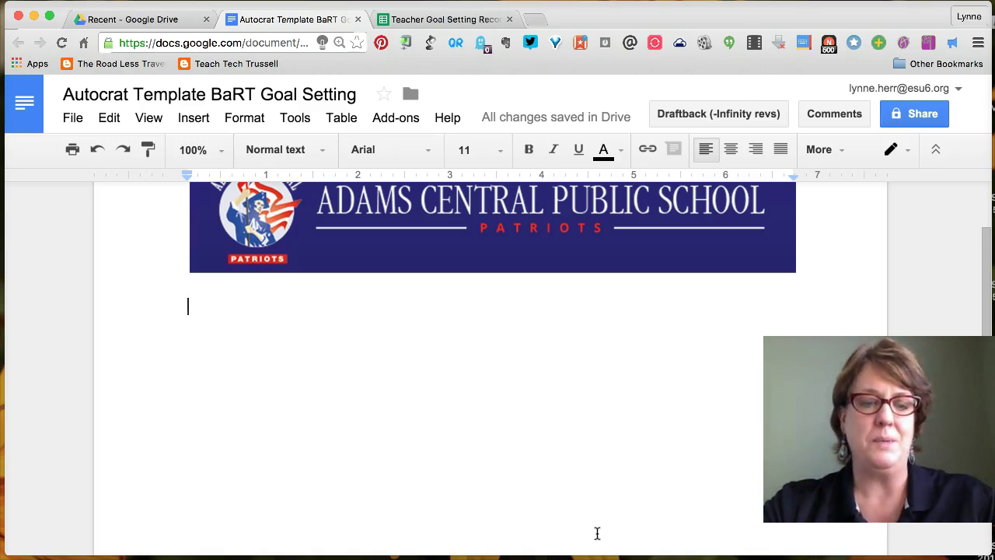
- Enter the label "Date:" below the school banner and make it bold
text(Date:)
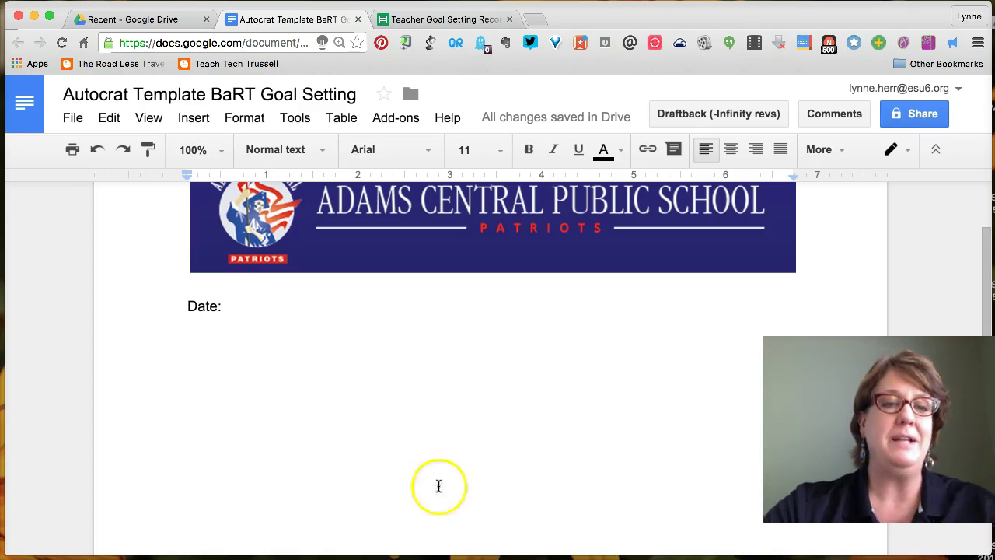
drag(179, 308, 226, 306)
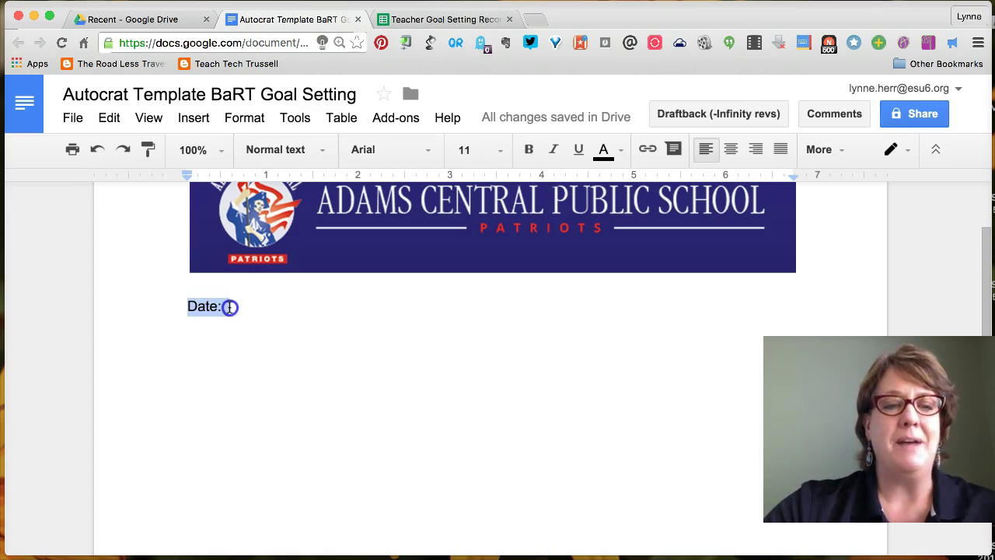
click(530, 150)
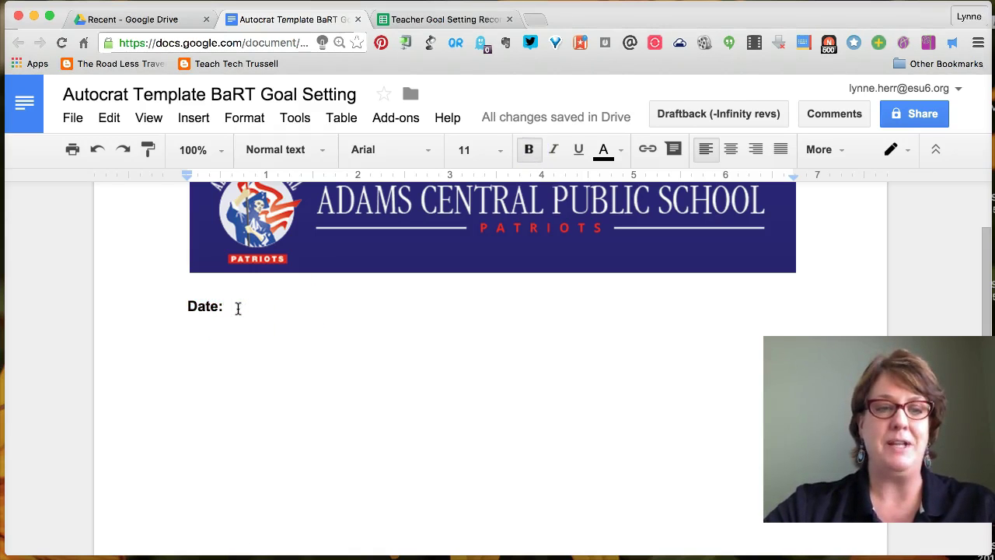
- Add the merge tag <<Timestamp>> after the Date label, checking the exact column header in the response spreadsheet
text(<<)
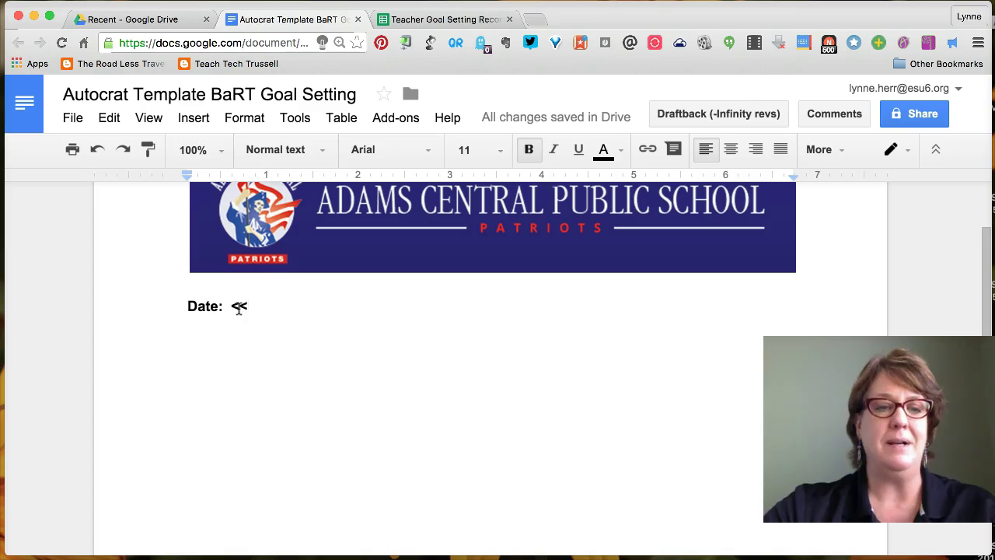
click(275, 308)
click(409, 23)
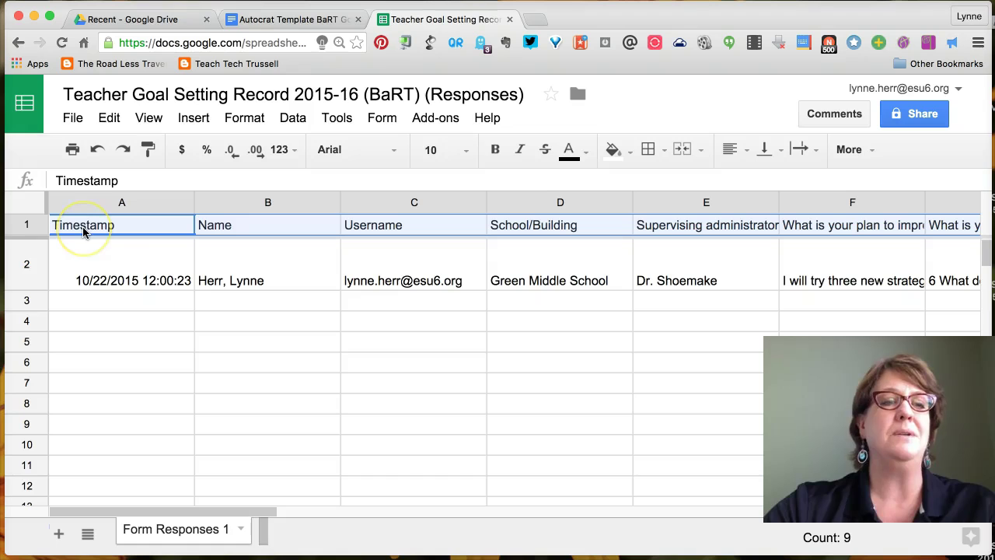
click(251, 21)
text(Timestamp>>)
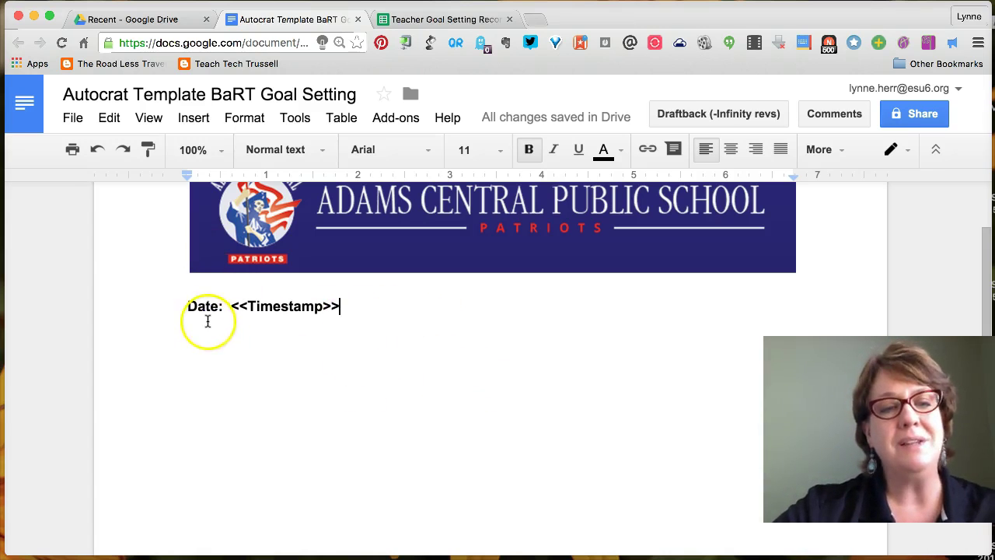
drag(231, 309, 340, 306)
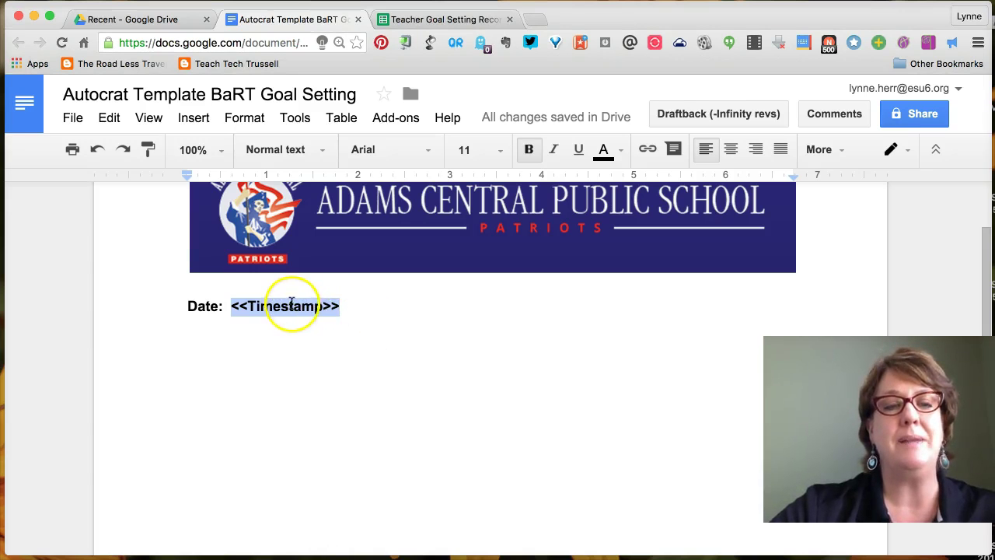
click(342, 305)
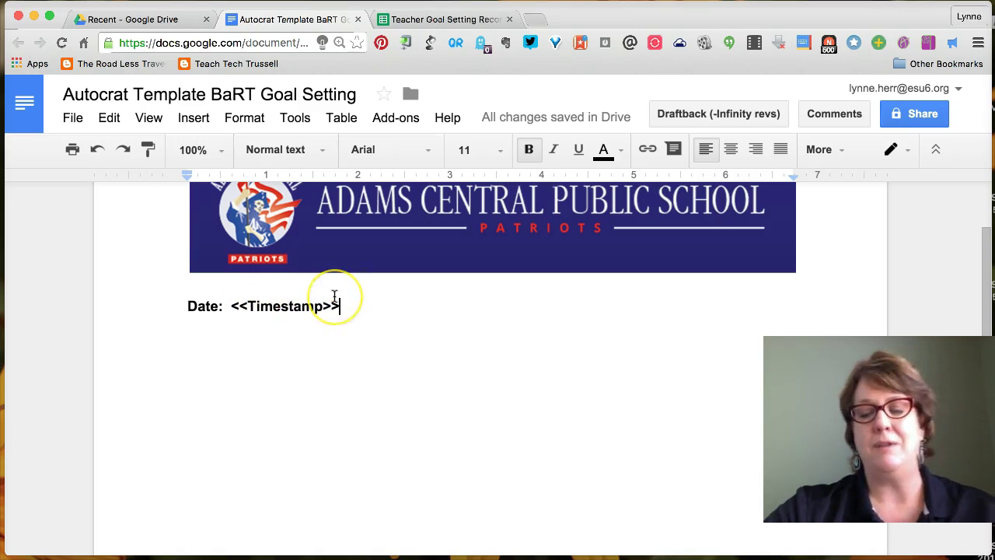
- Check the Name column header in the response spreadsheet and add the line "Name: <<Name>>" below the date in the template
key(Return)
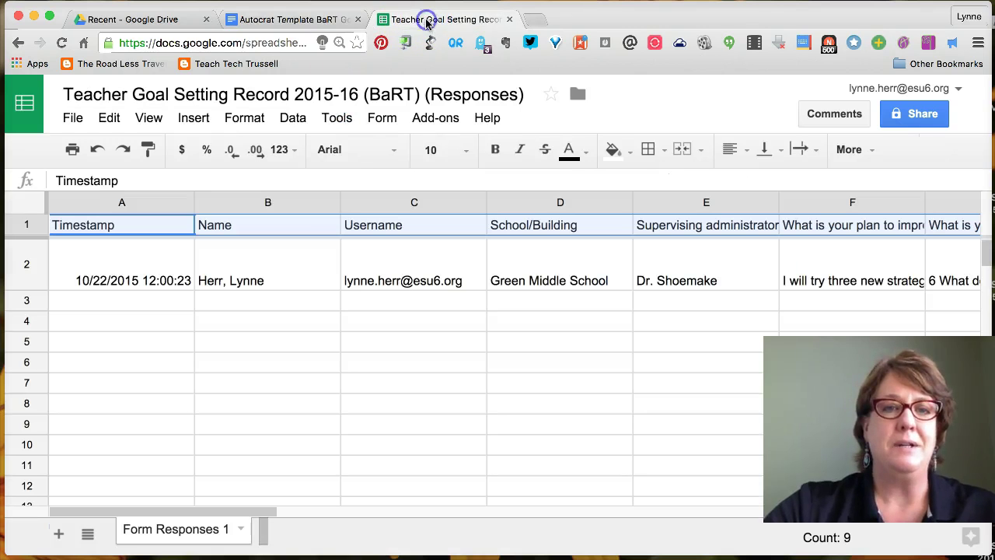
click(424, 19)
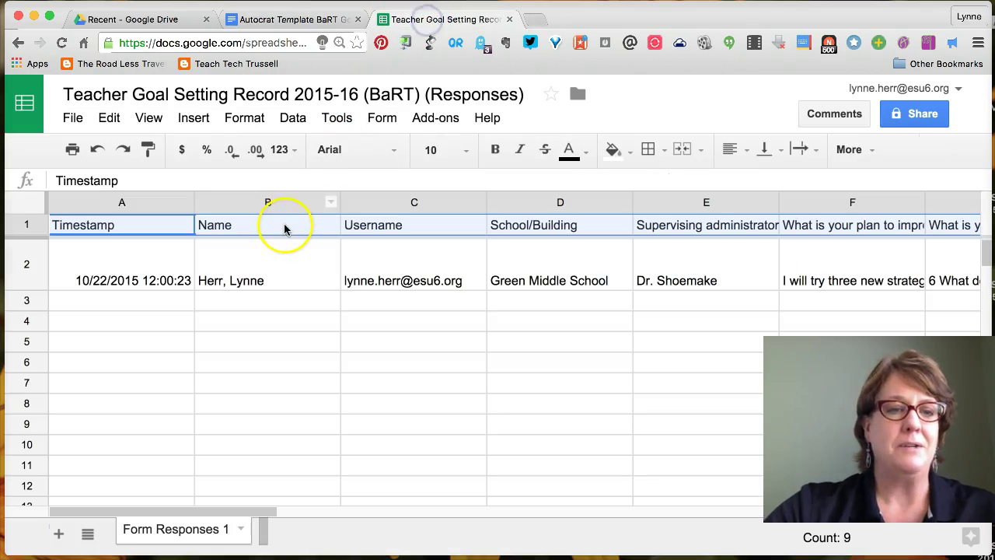
click(233, 227)
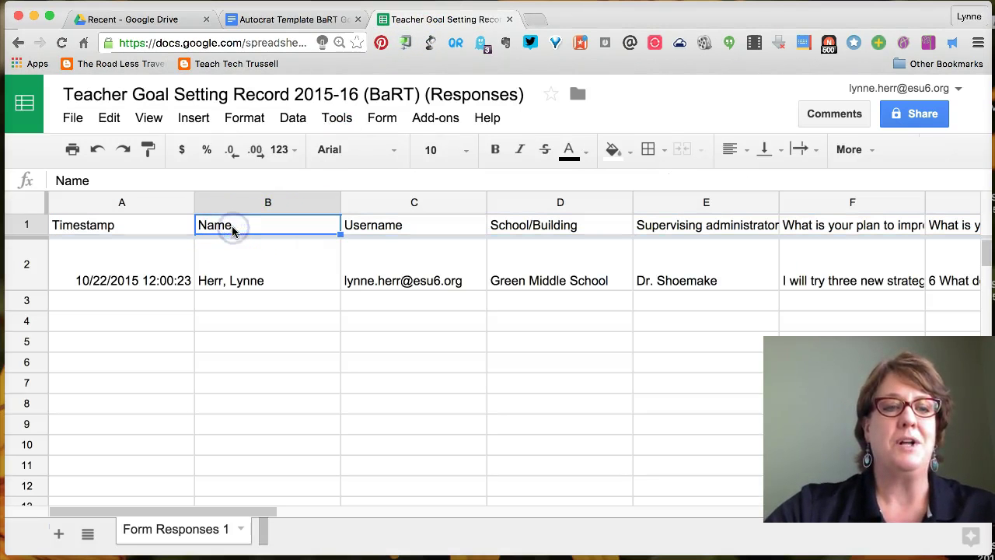
click(272, 22)
text(Name: <<Name>>)
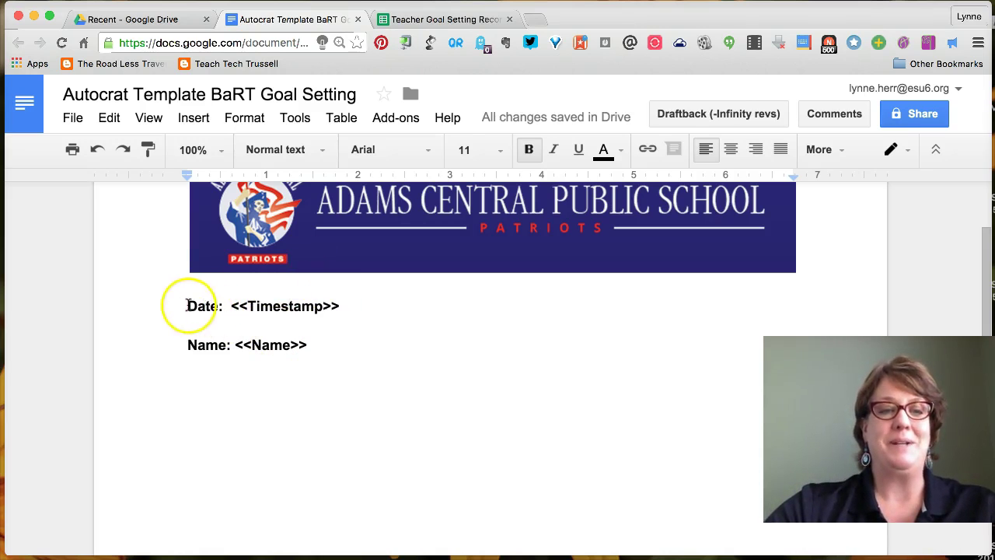
- Remove the bold formatting from the <<Timestamp>> and <<Name>> merge tags, leaving their labels bold
drag(226, 307, 346, 305)
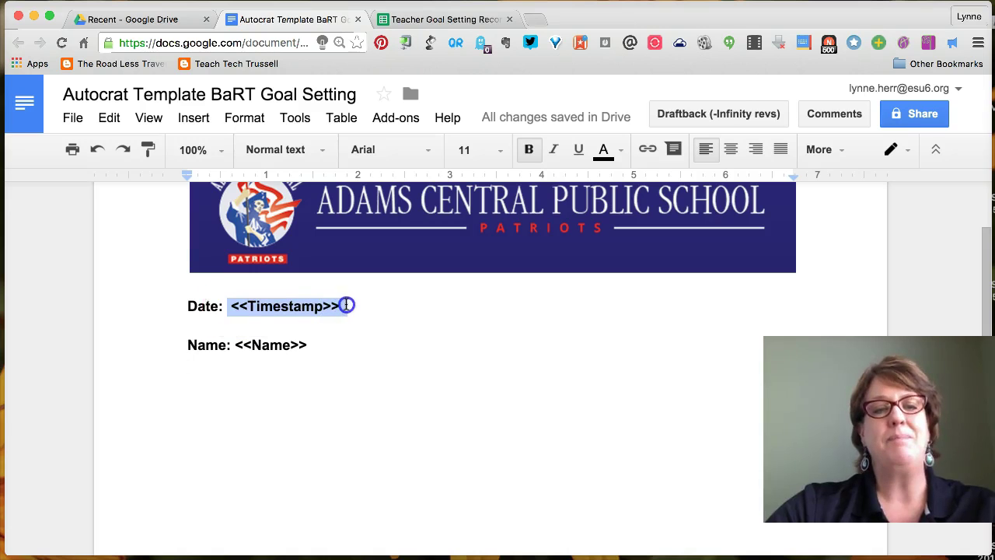
click(528, 149)
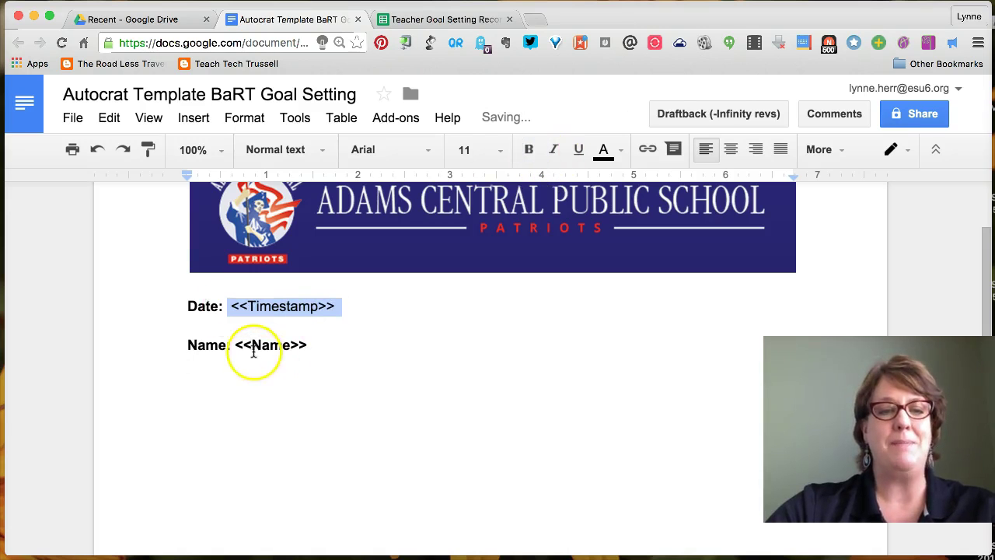
drag(235, 345, 311, 350)
click(528, 149)
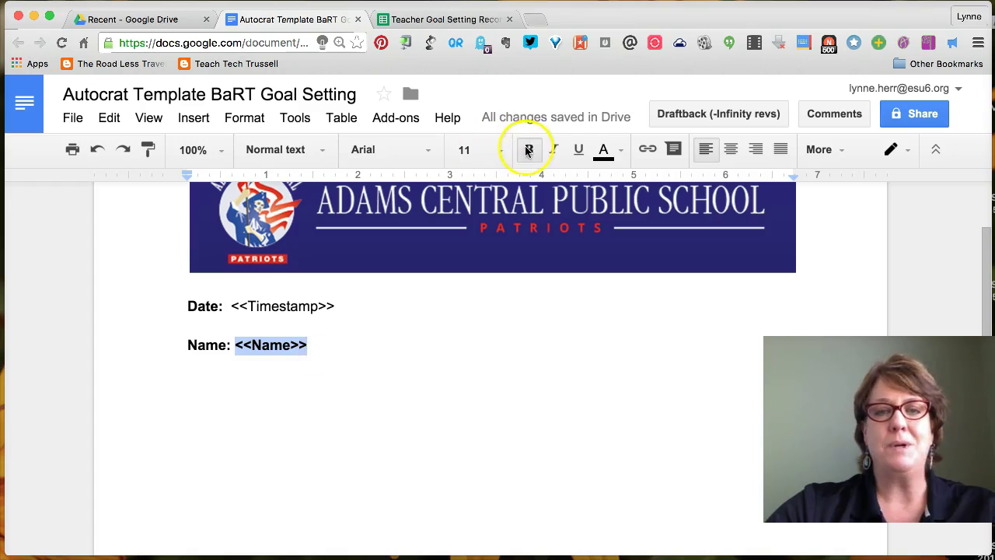
click(315, 342)
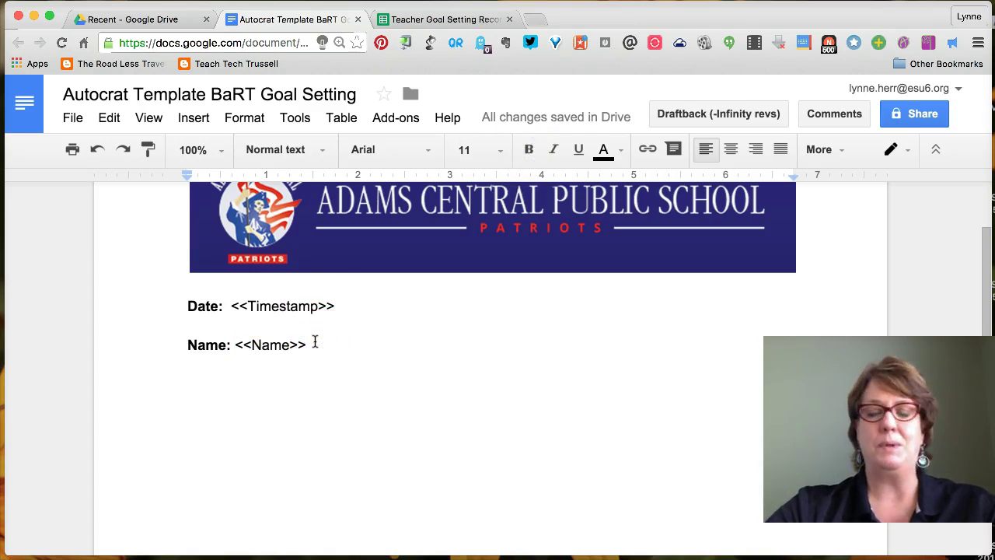
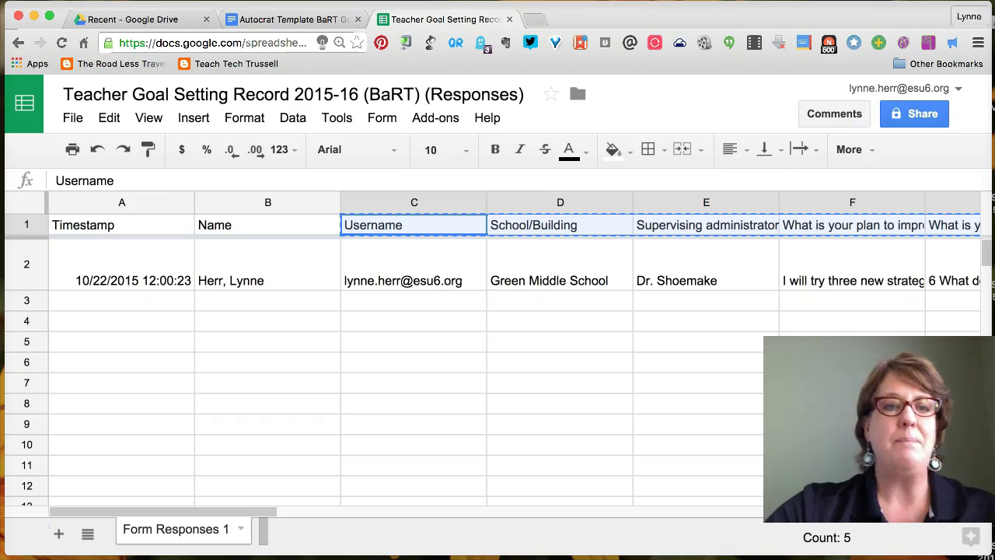
- Return to the template and paste the copied spreadsheet headers, from Username to the Marzano goal question, below the Name line
click(329, 18)
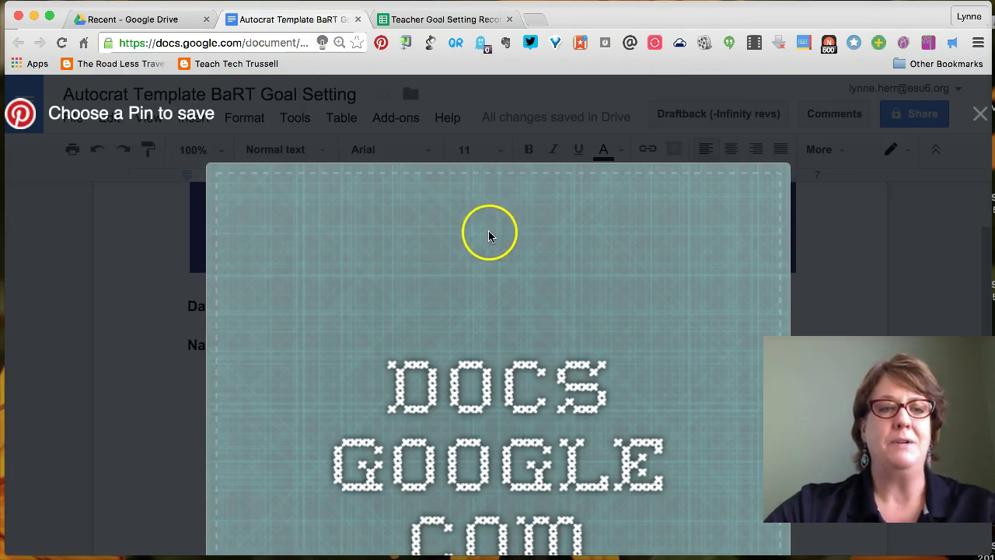
click(981, 116)
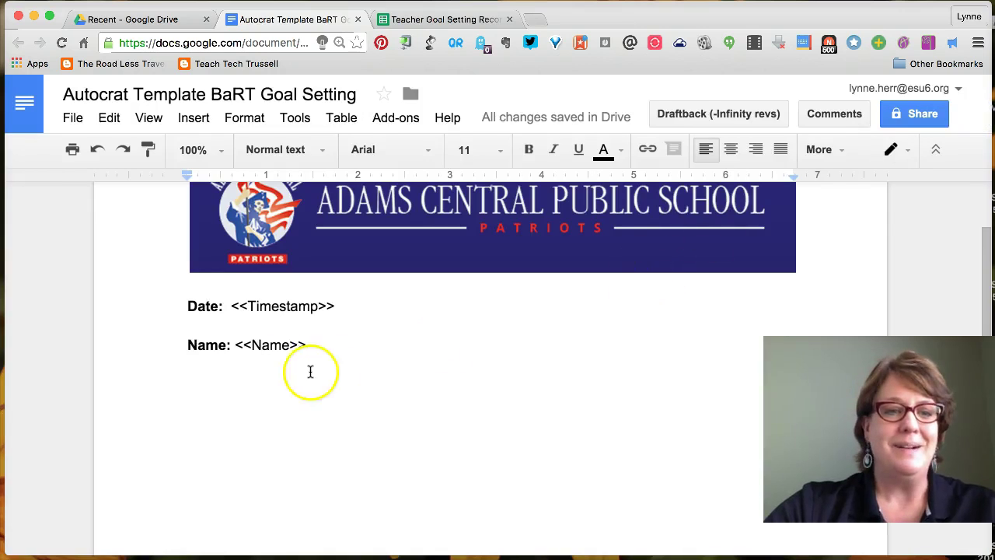
click(317, 347)
key(Return)
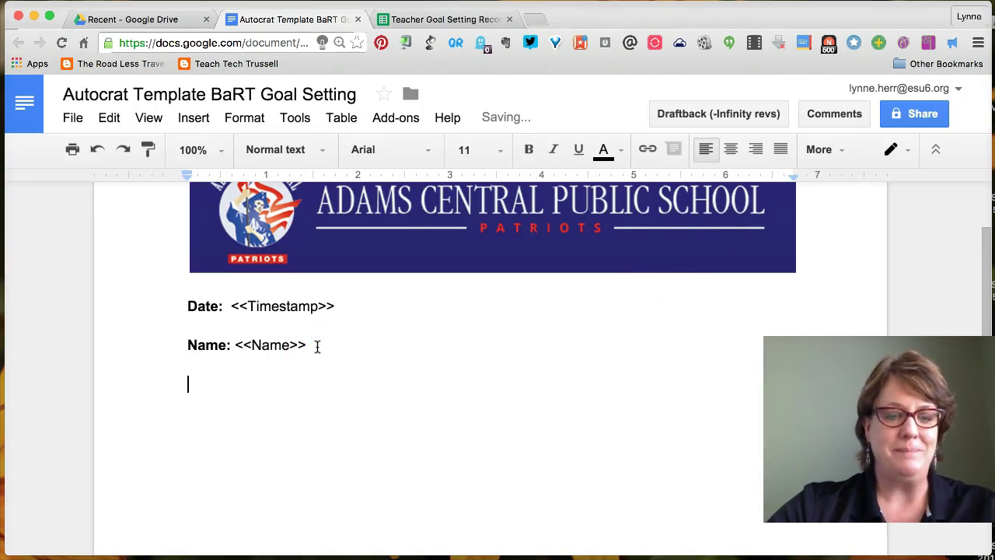
text(Username	School/Building	Supervising administrator	What is your plan to improvement this year?	What is your Marzano goal and elementary number for this year?)
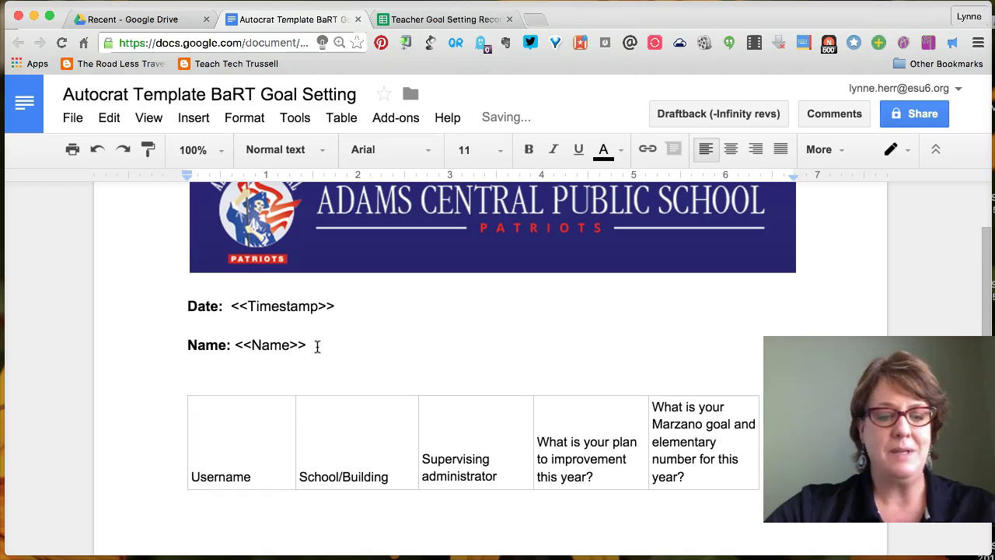
- Move the Username text out of the pasted table onto the empty line below Name
drag(262, 473, 192, 469)
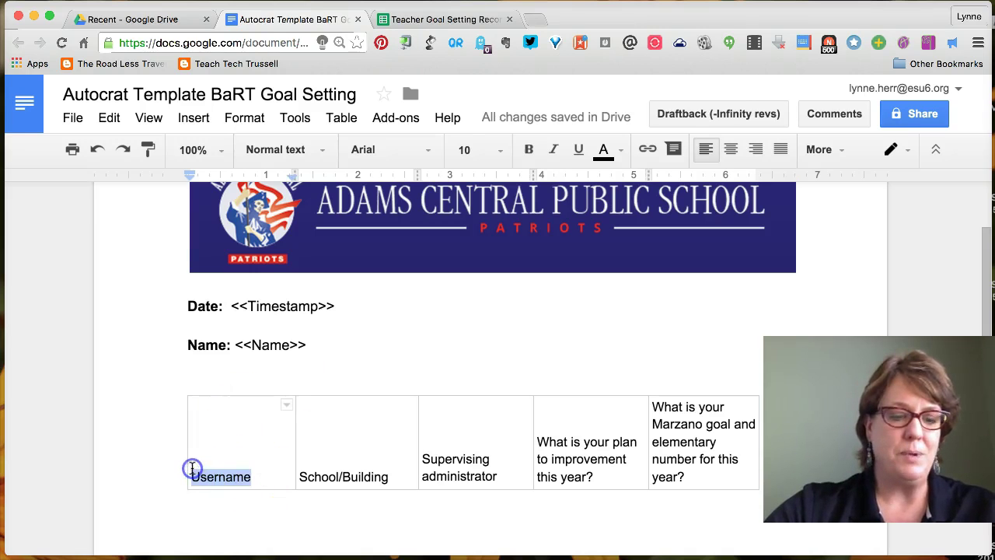
key(super+x)
click(196, 374)
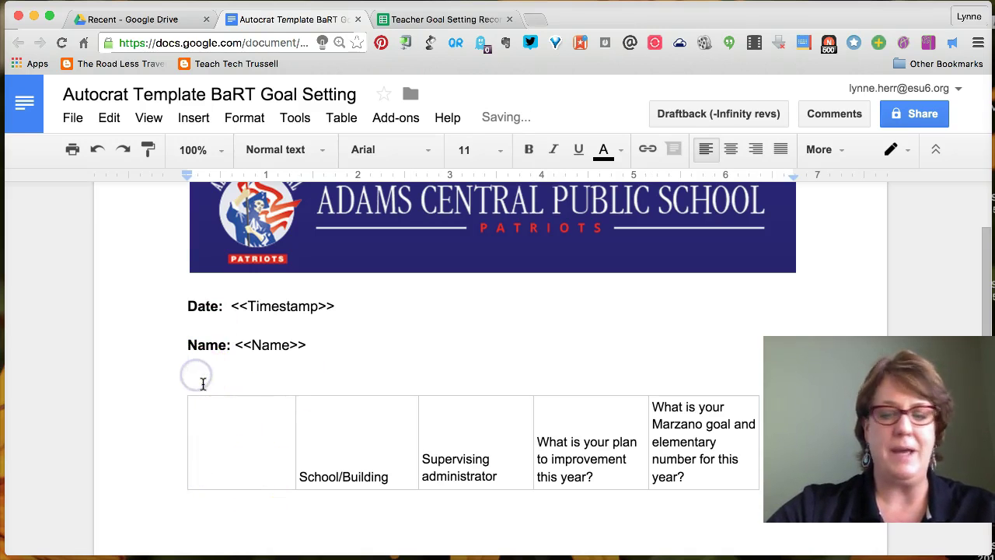
key(super+v)
- Move the School/Building text out of the table onto its own line below Username
click(398, 497)
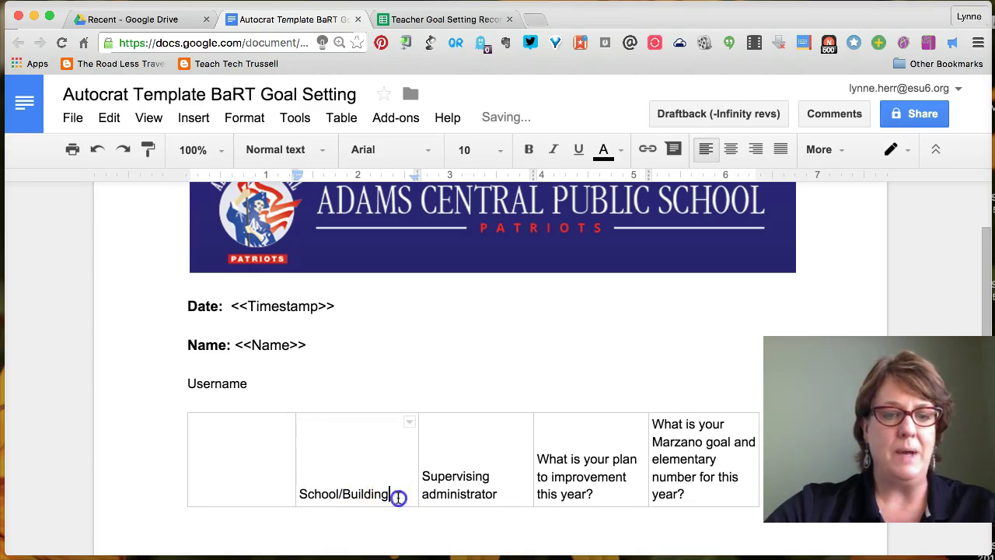
drag(398, 497, 299, 497)
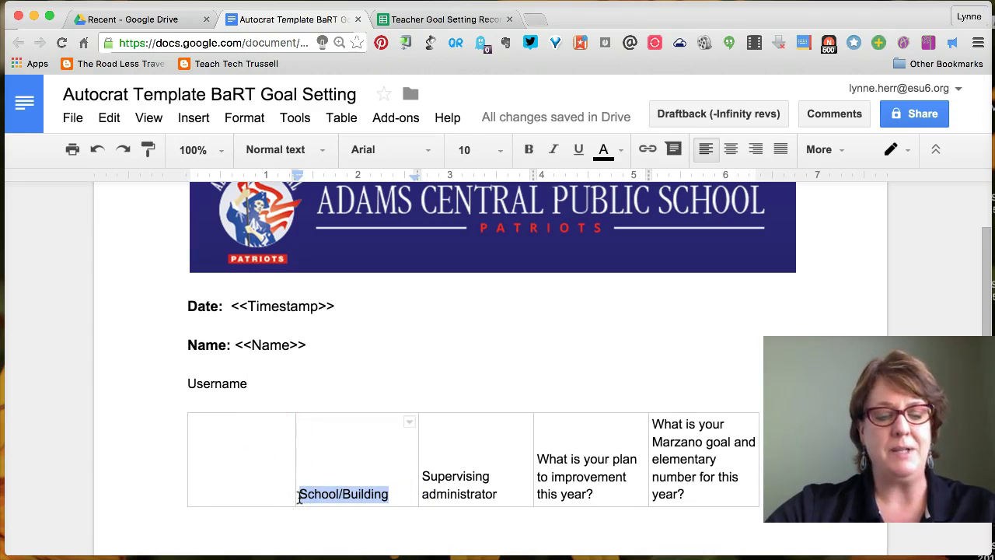
key(super+x)
click(257, 386)
key(Return)
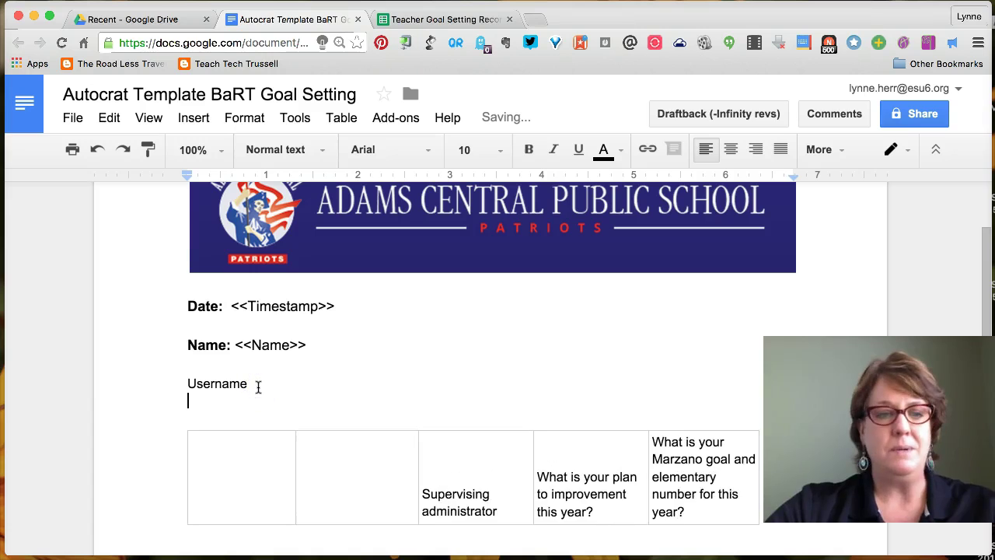
key(Return)
- Move the Supervising administrator text out of the table onto its own line below School/Building
drag(497, 530, 419, 499)
click(473, 511)
key(ctrl+x)
click(287, 417)
key(Return)
key(ctrl+v)
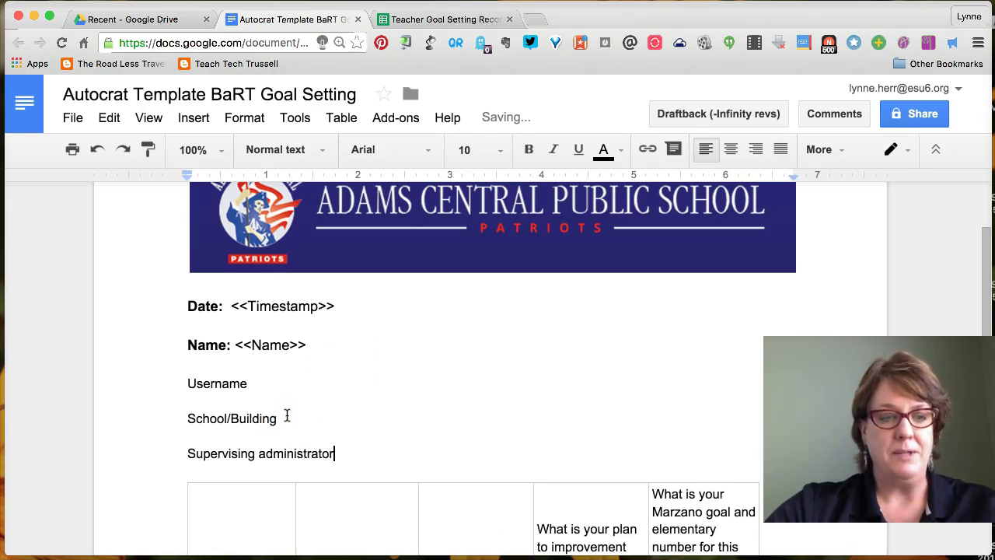
- Move the question "What is your plan to improvement this year?" out of the table onto a line below Supervising administrator
scroll(490, 521, down, 1)
scroll(490, 521, down, 1)
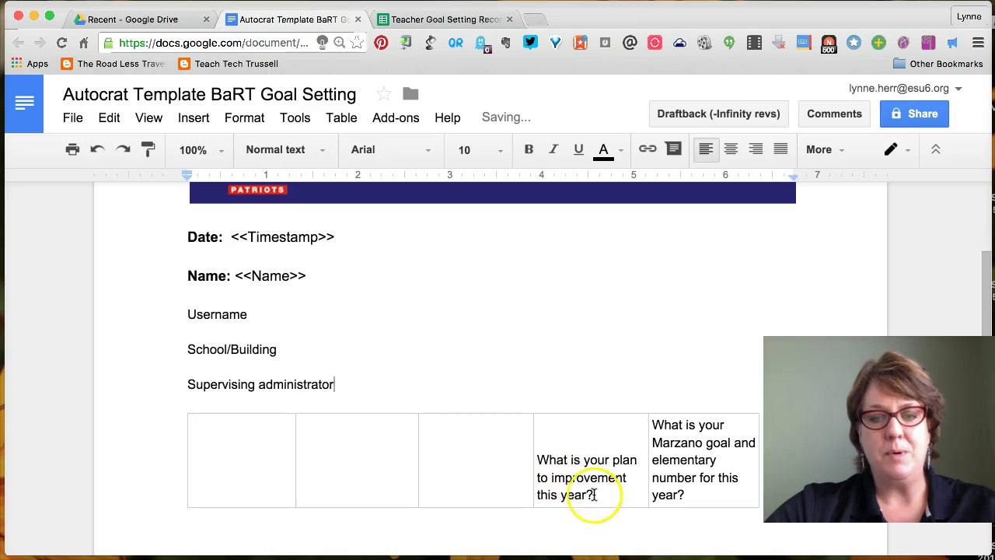
drag(594, 496, 546, 462)
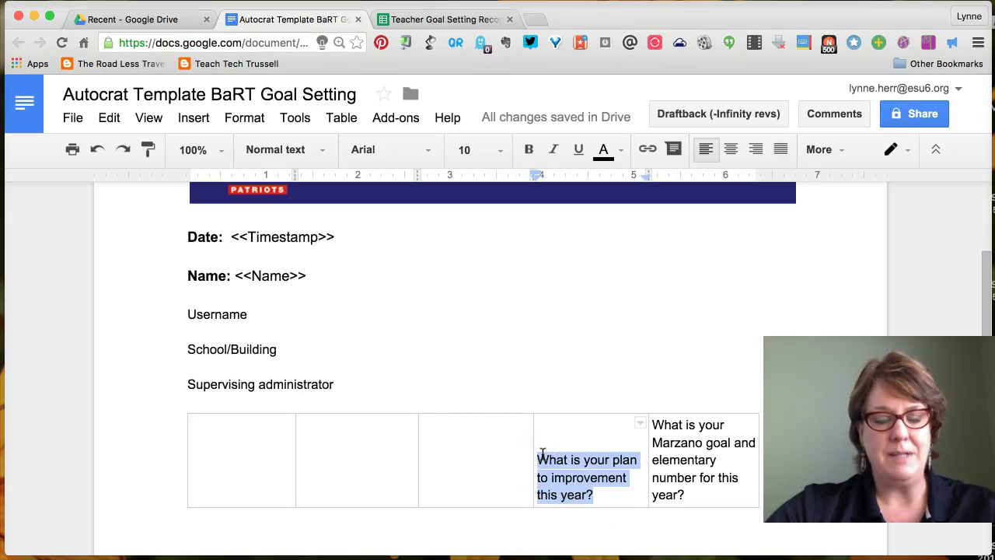
key(ctrl+x)
click(342, 381)
key(Return)
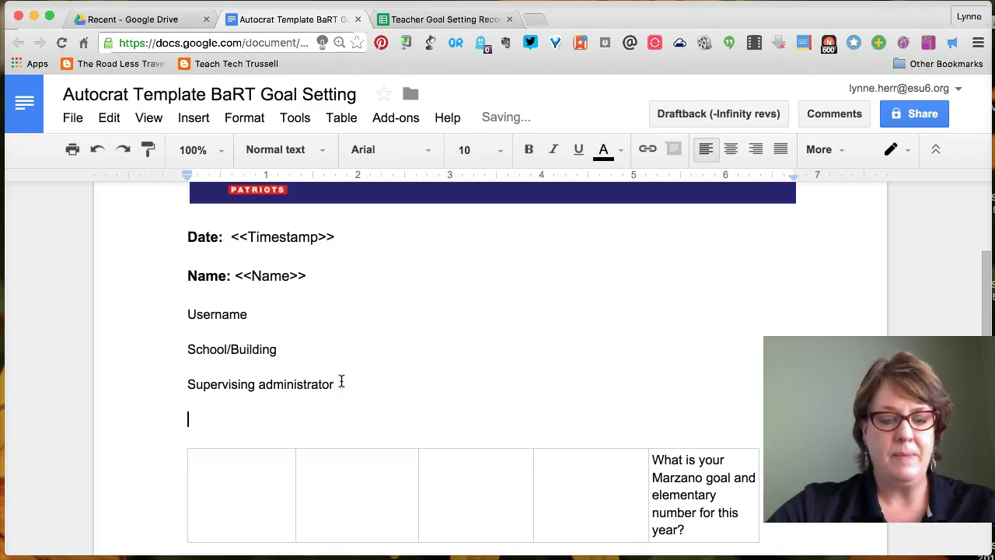
key(ctrl+v)
- Move the Marzano goal and elementary number question out of the table onto a line below the improvement plan question
click(682, 529)
drag(681, 529, 656, 469)
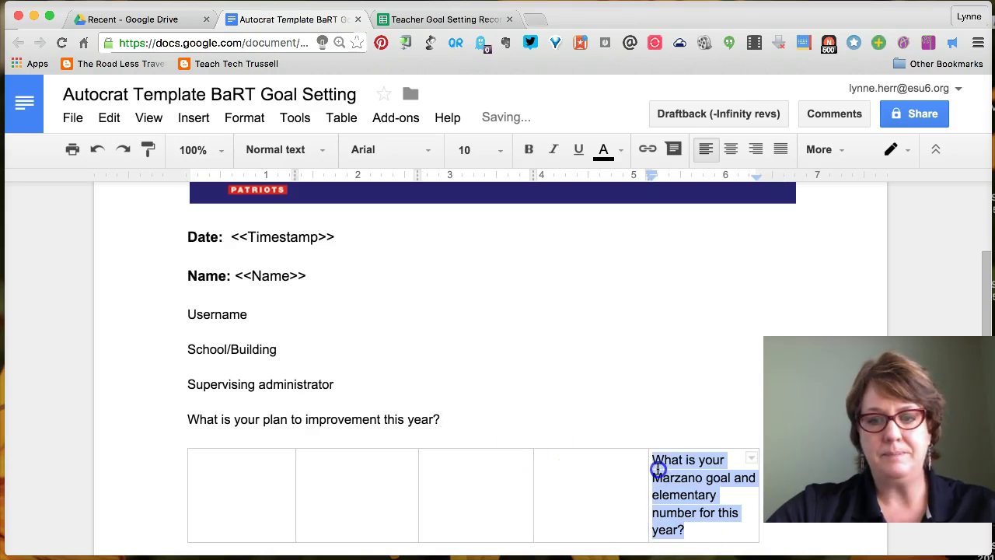
key(ctrl+x)
click(458, 417)
key(Return)
key(ctrl+v)
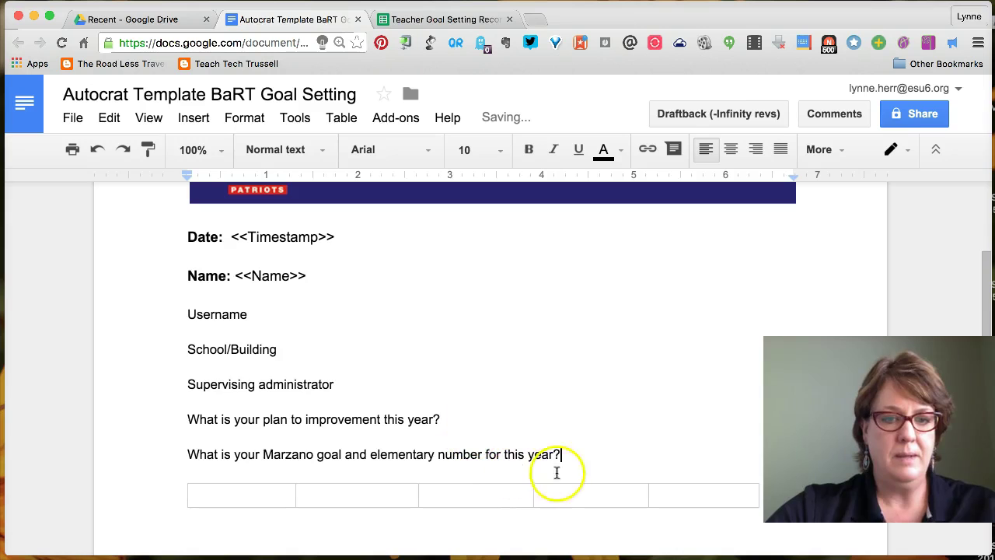
scroll(555, 471, down, 2)
scroll(569, 476, up, 2)
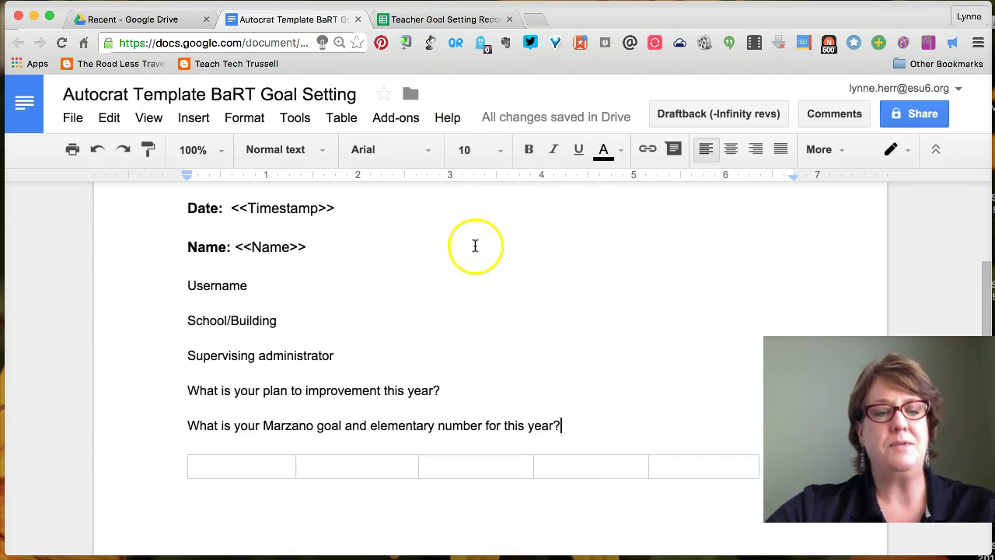
click(553, 464)
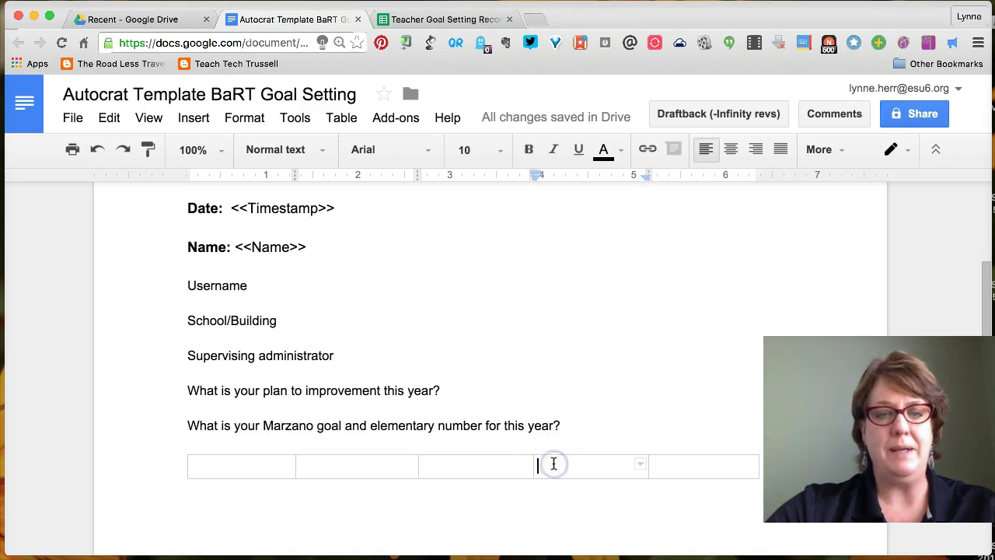
scroll(513, 465, down, 5)
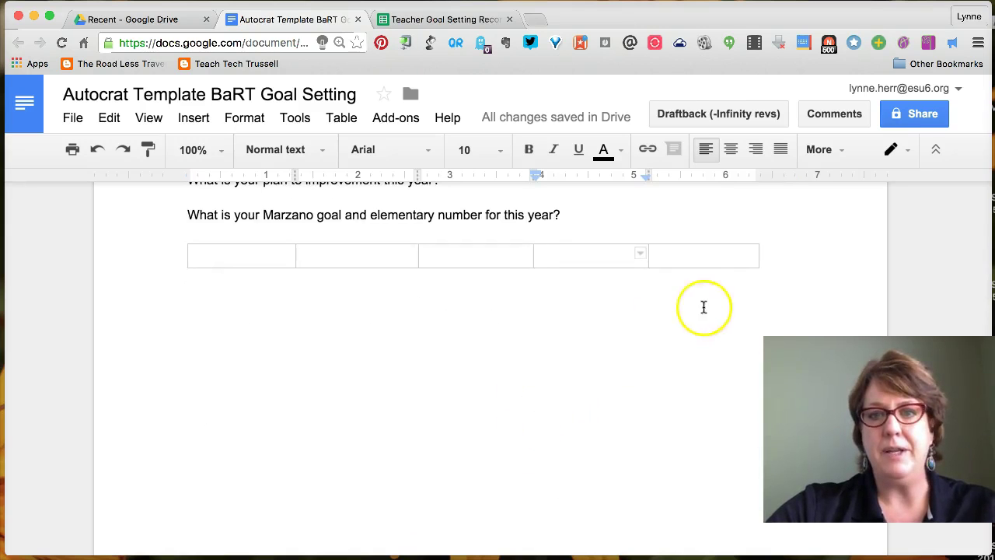
click(744, 244)
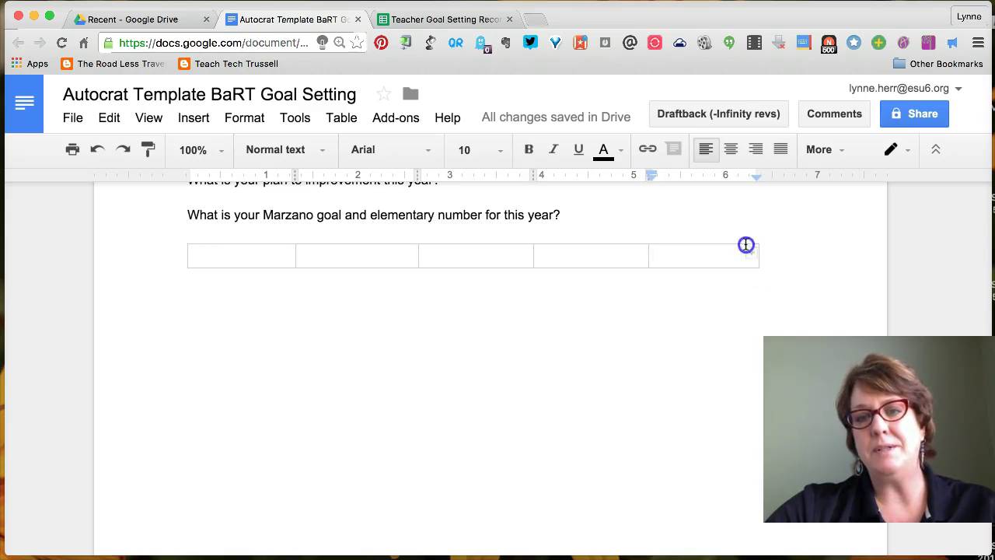
scroll(746, 251, up, 1)
click(731, 289)
double_click(732, 288)
click(754, 276)
click(753, 280)
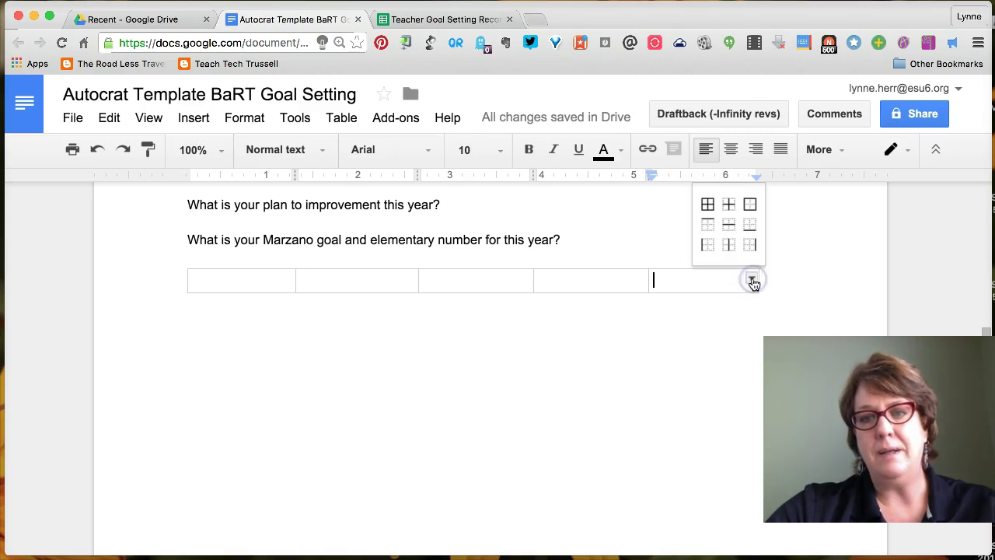
click(789, 261)
click(778, 283)
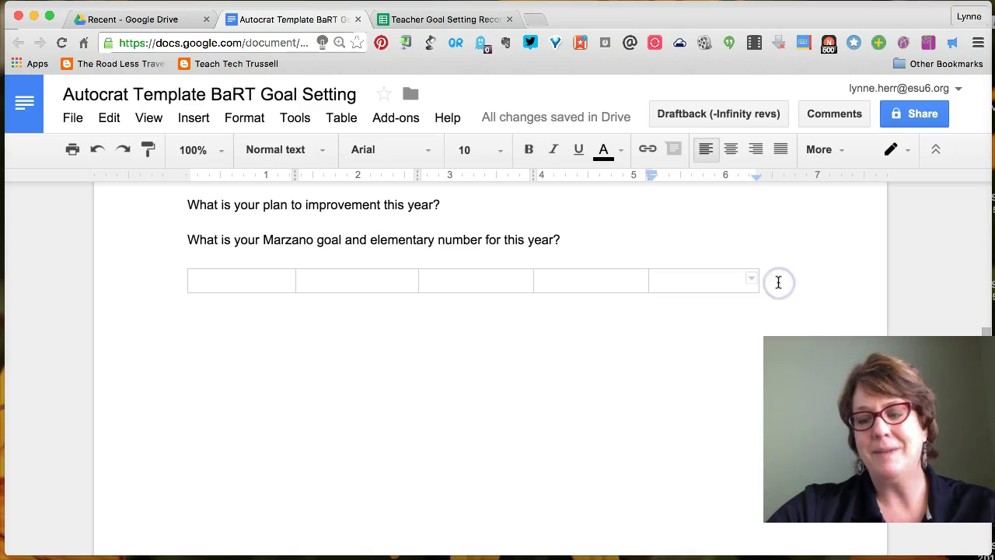
text(\)
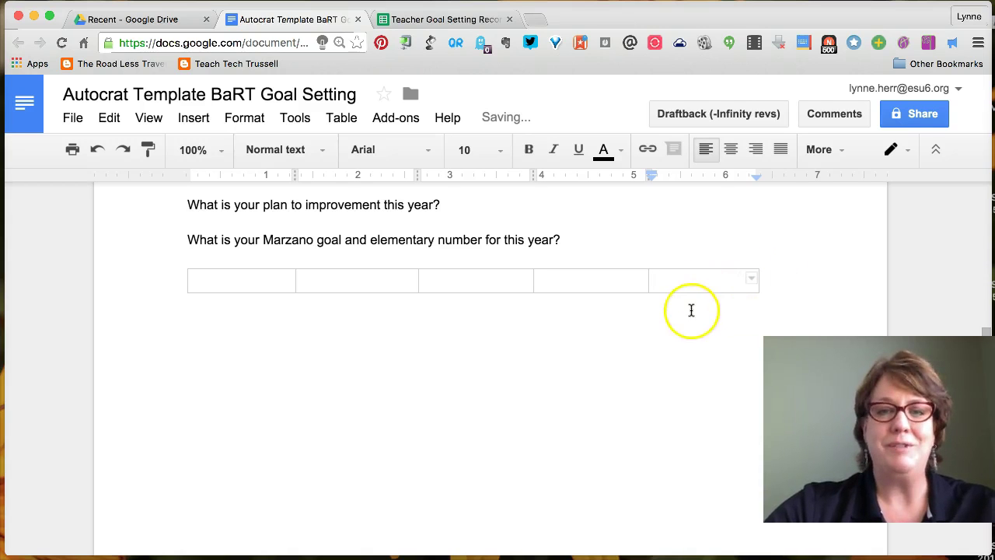
click(564, 241)
- Enclose the Username and School/Building lines in << and >> to make them merge tags
scroll(564, 244, up, 5)
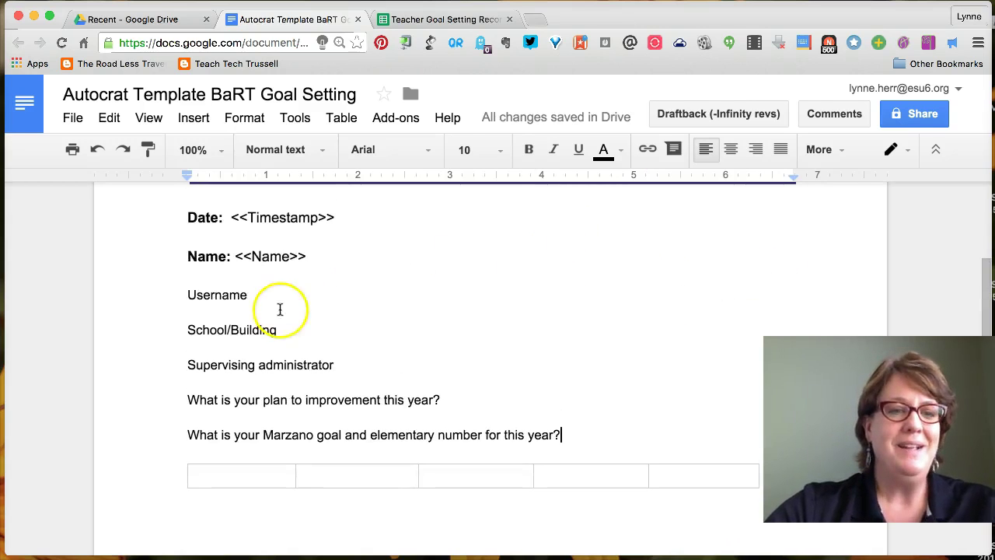
click(186, 295)
text(<<)
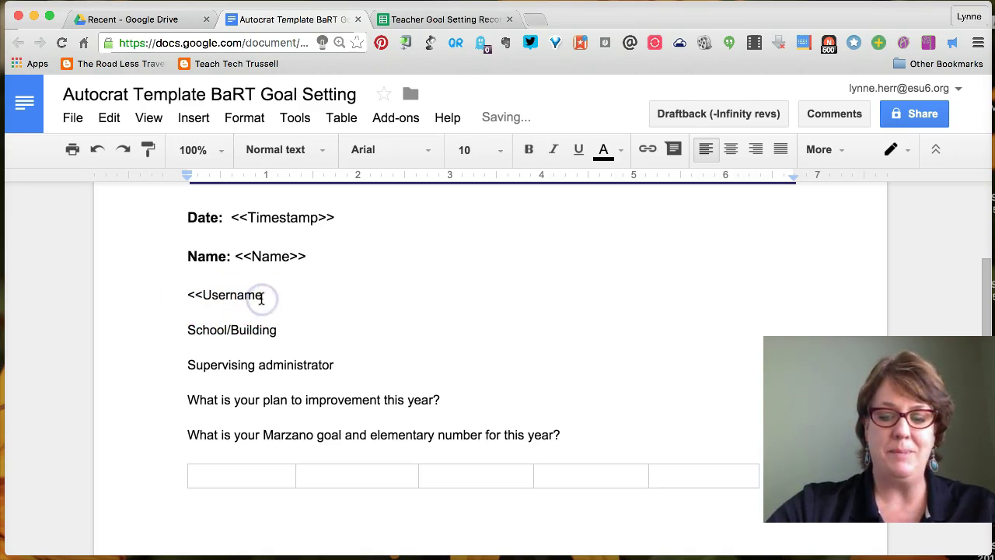
click(187, 333)
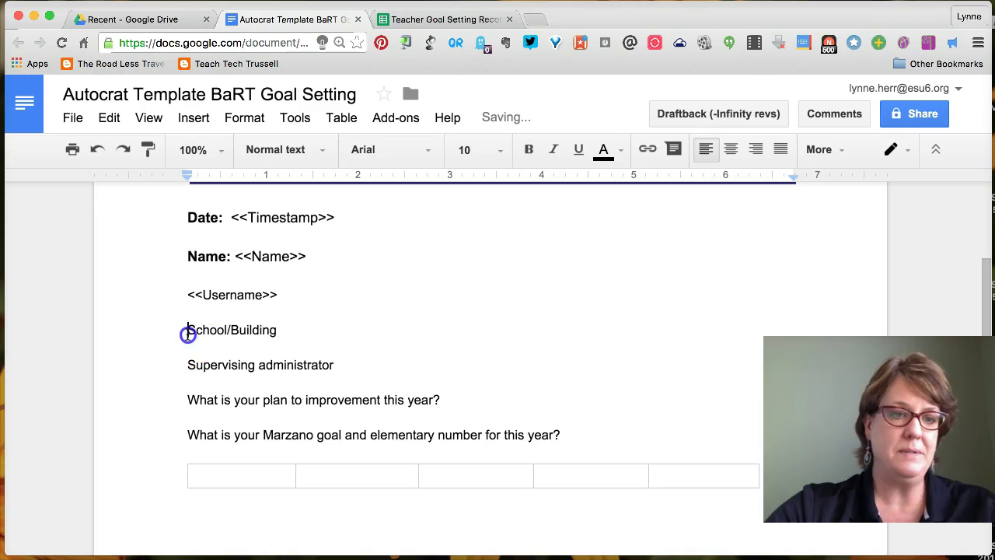
text(<<)
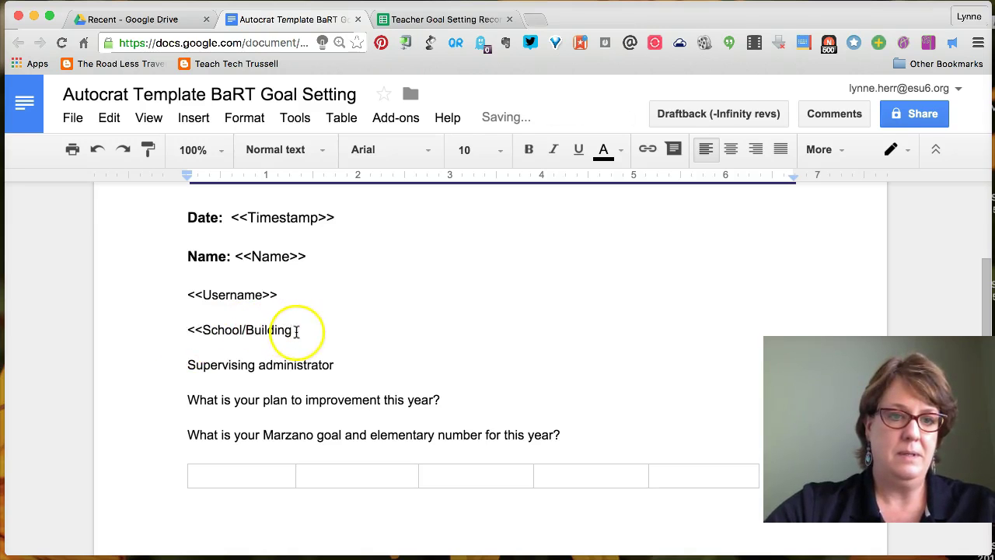
text(>>)
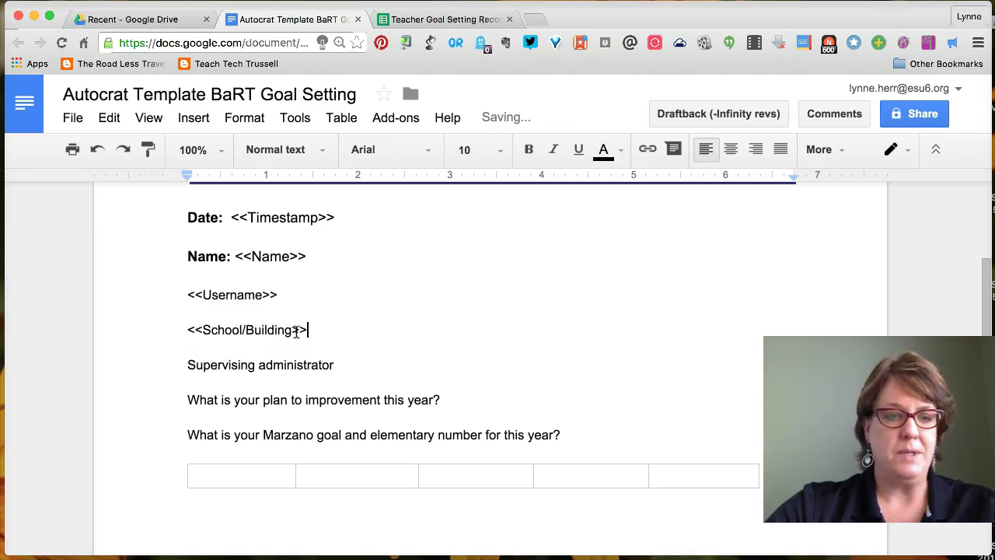
- Enclose the Supervising administrator line in << and >> to make it a merge tag
click(187, 365)
text(<<)
key(BackSpace)
key(BackSpace)
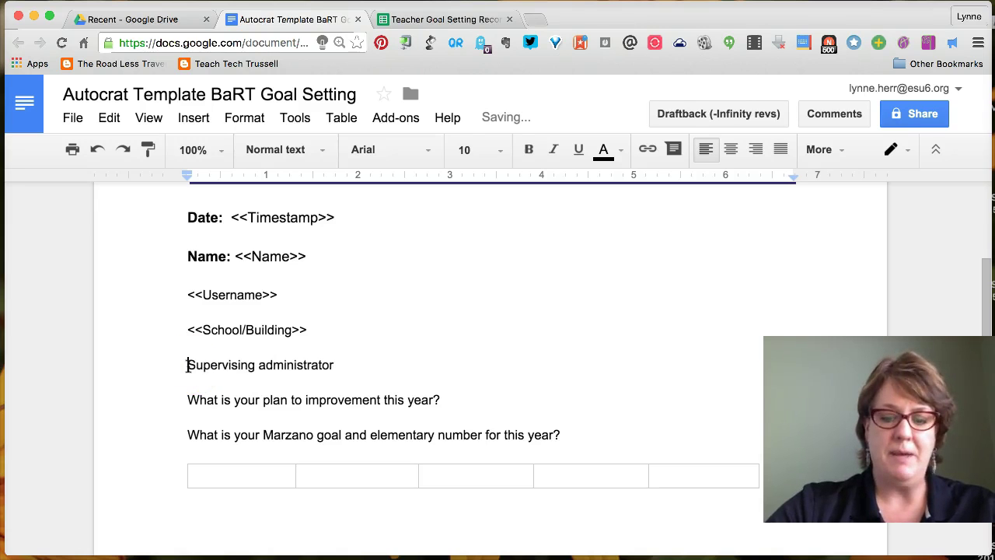
text(<<)
click(346, 365)
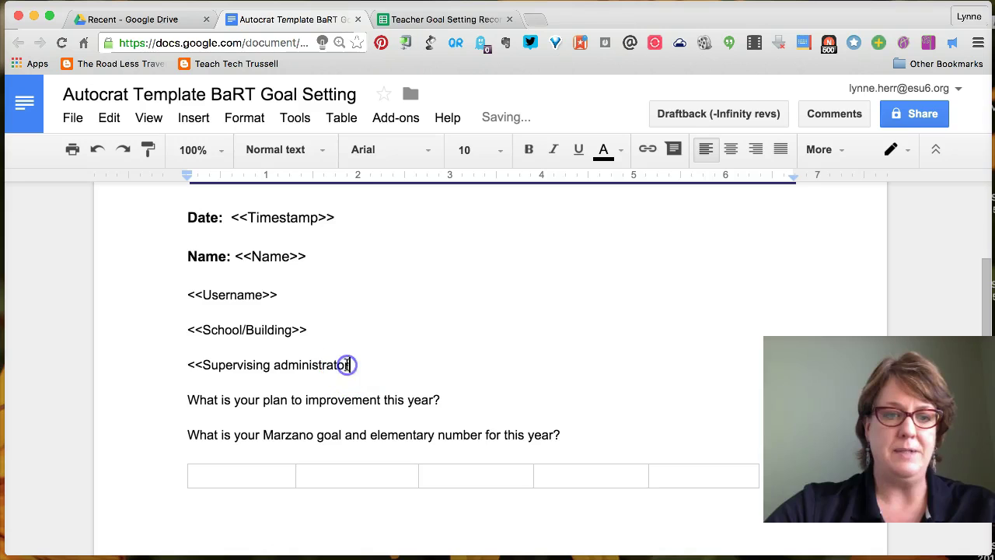
text(>>)
- Enclose the improvement plan question and the Marzano goal question each in << and >> as merge tags
click(188, 401)
text(<<)
click(457, 401)
text(>>)
click(187, 435)
text(<<)
click(566, 438)
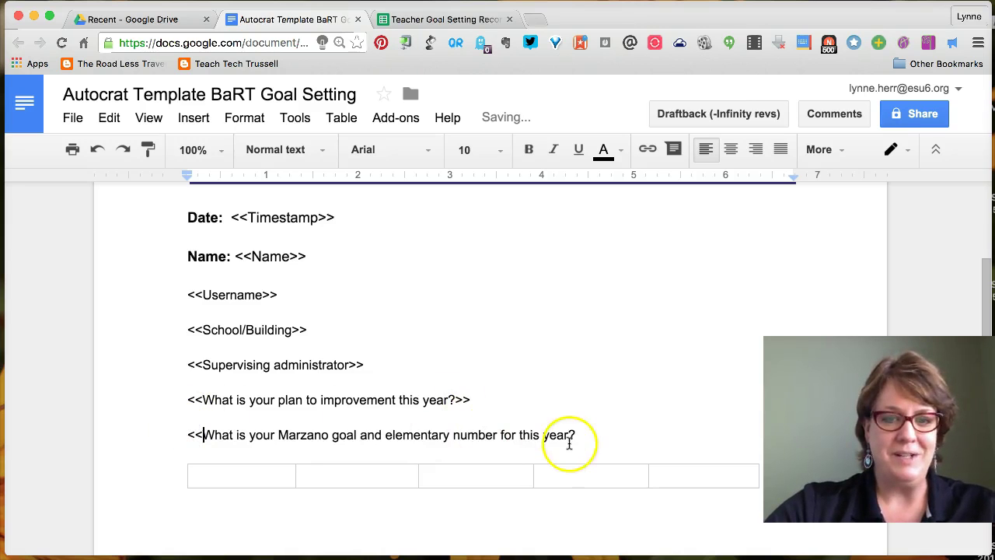
text(>>)
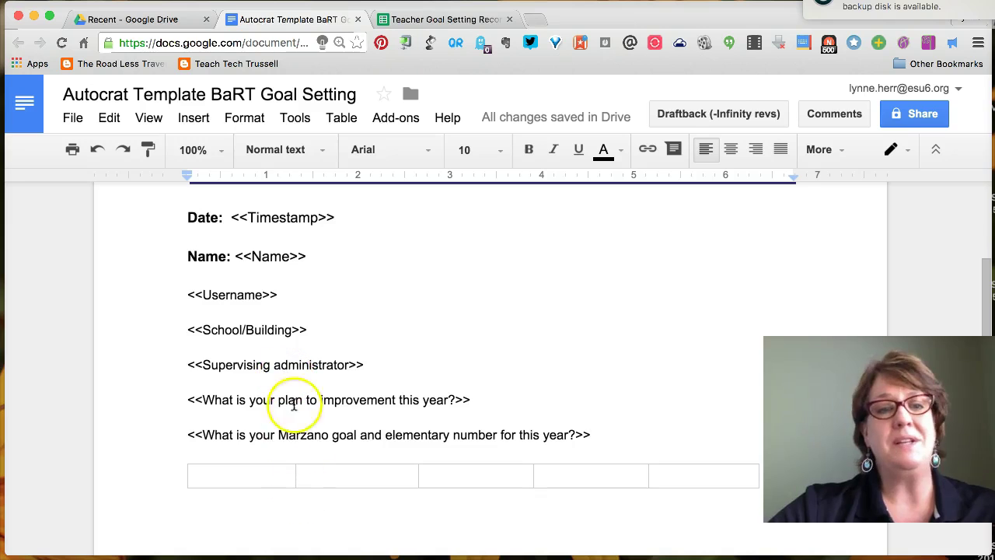
- Add the label "Email address:" before the <<Username>> tag and "School:" before the <<School/Building>> tag
click(184, 295)
text(Email address:)
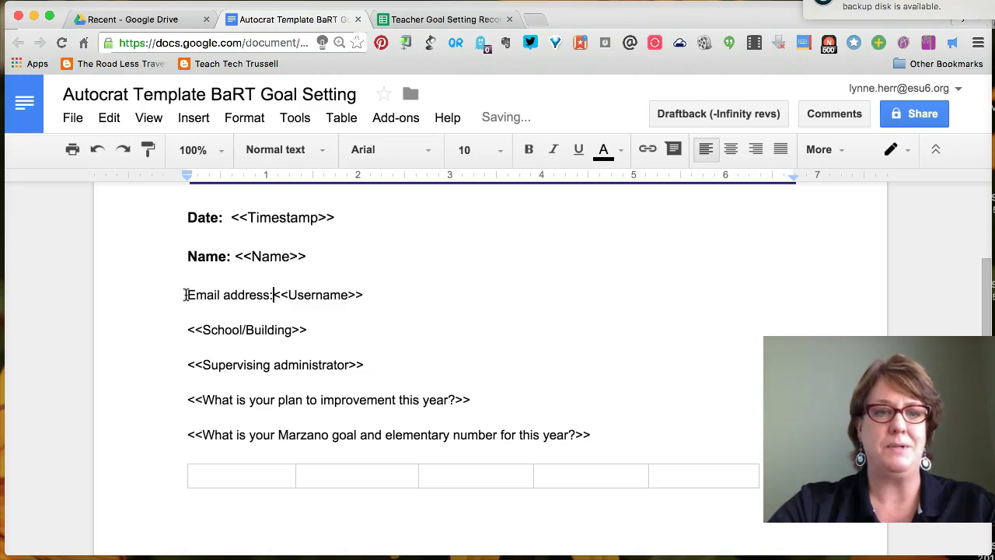
click(184, 329)
text(Schoo)
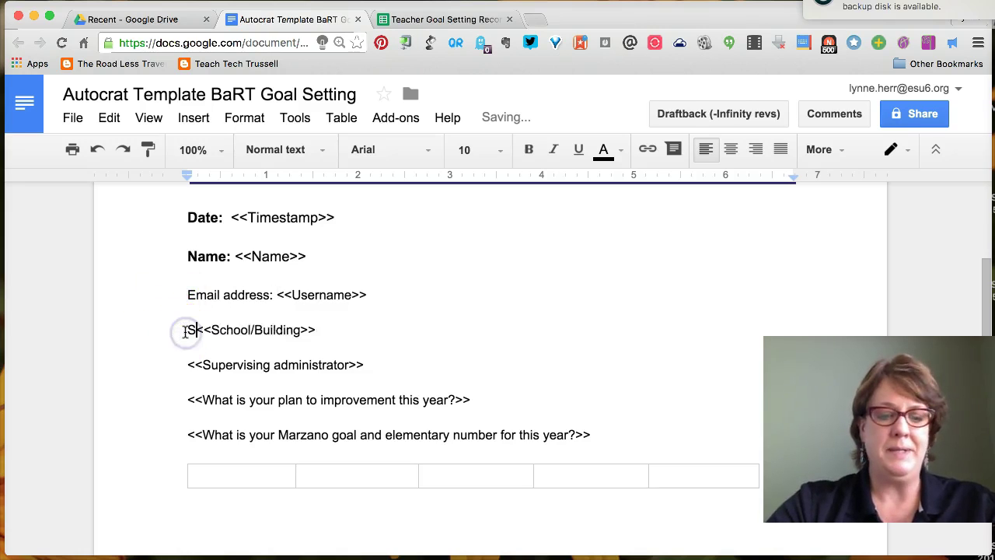
text(l:)
- Add the label "Supervising Administrator:" before the <<Supervising administrator>> tag
click(185, 365)
text(A)
key(BackSpace)
text(Superv)
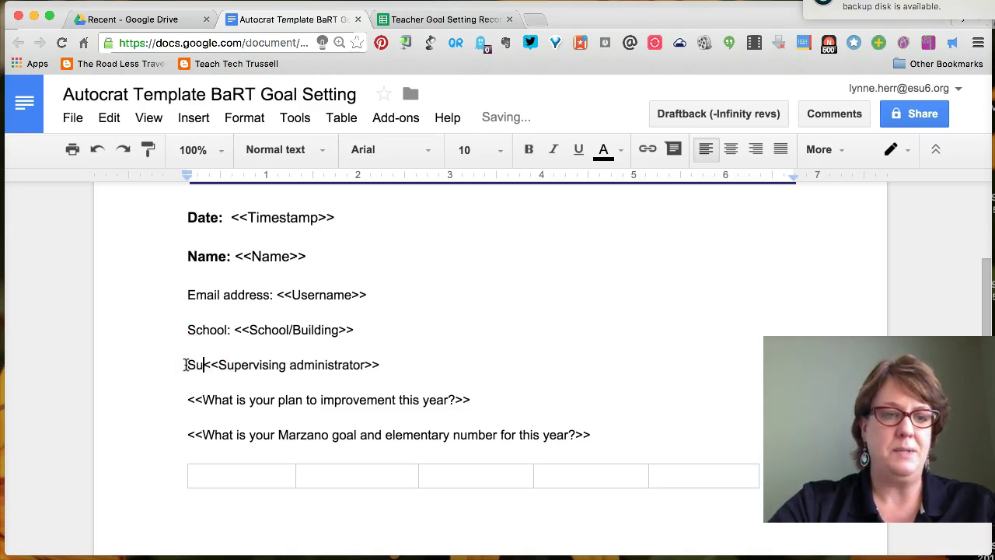
text(ising Adminis)
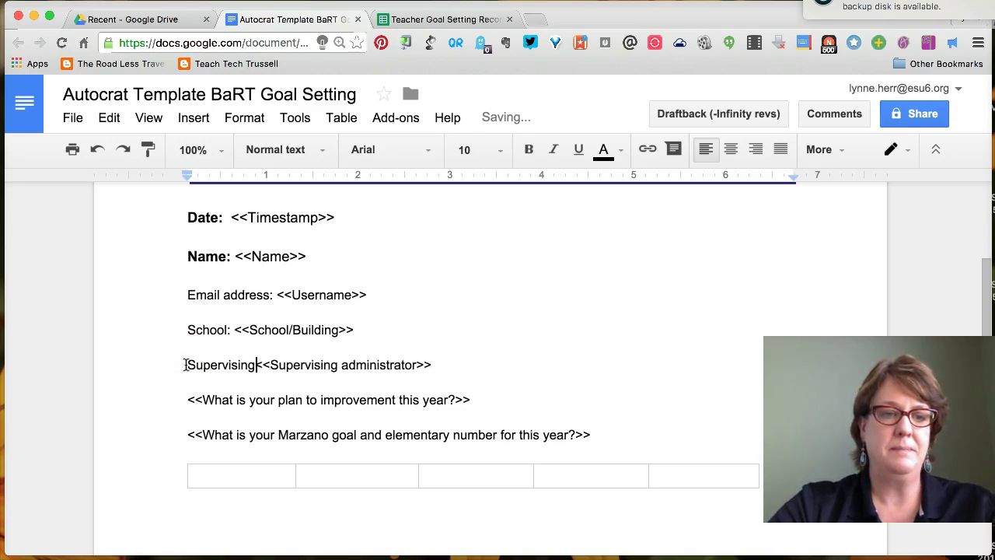
text(trator)
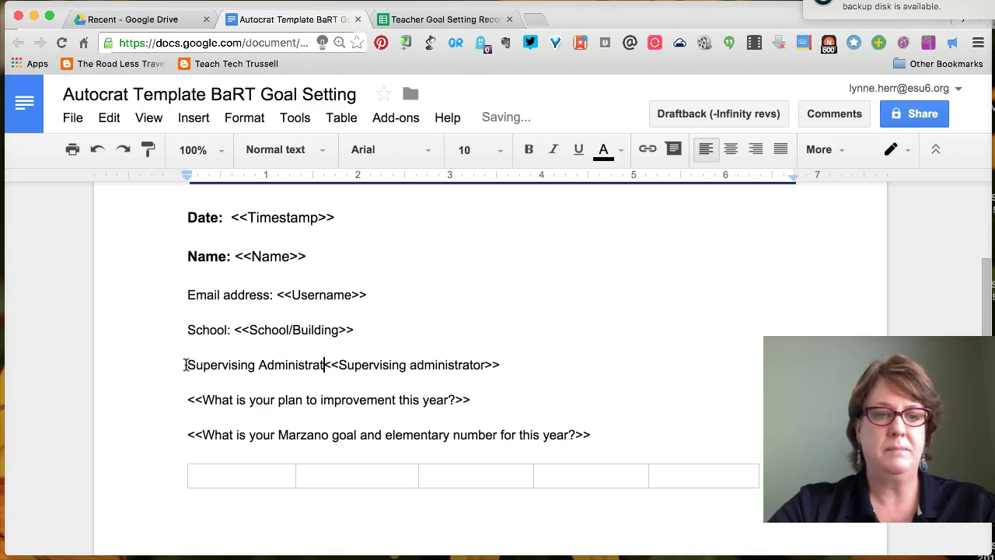
text(: <<Supervising administrator>> )
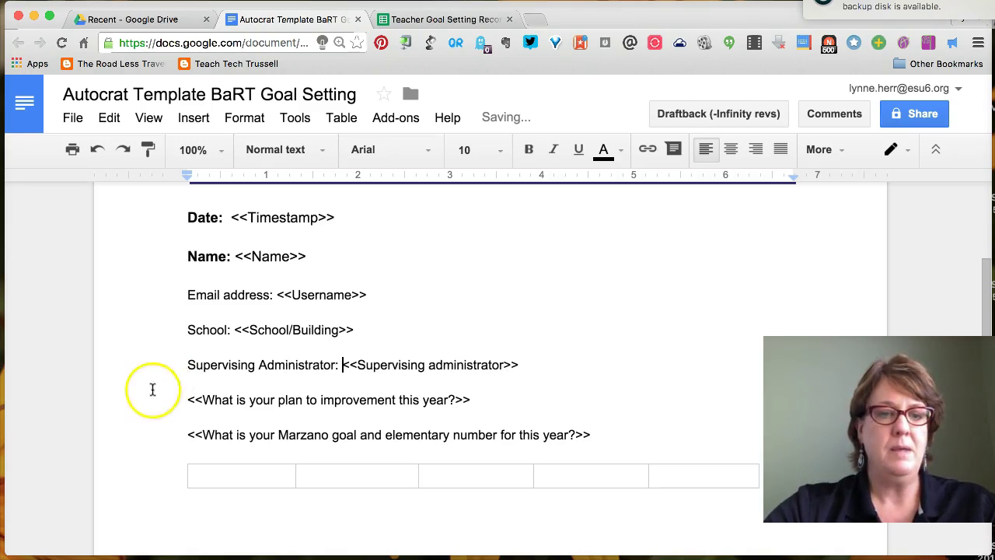
- Add the label "Plan:" before the improvement plan tag and "Your Goal:" before the Marzano goal tag
text(Plan:)
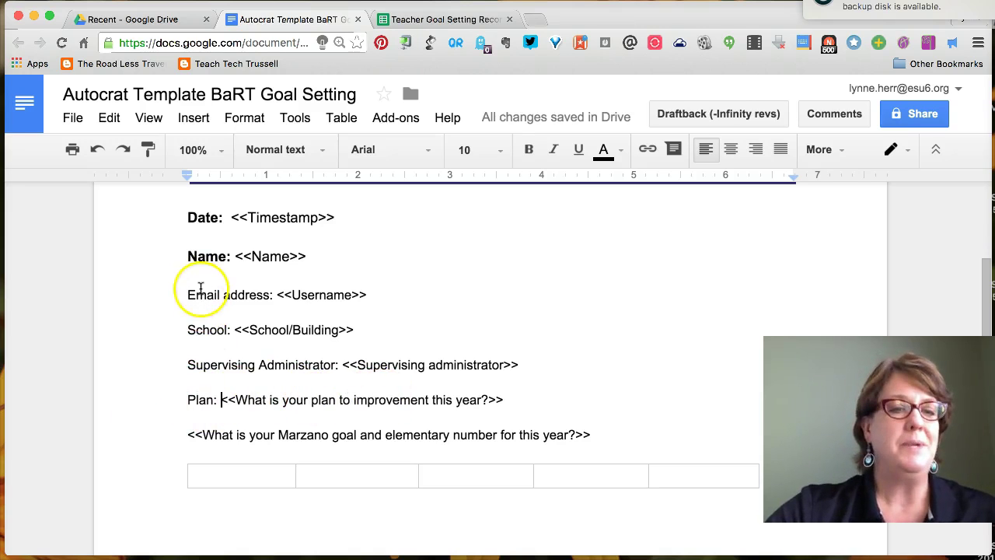
click(191, 437)
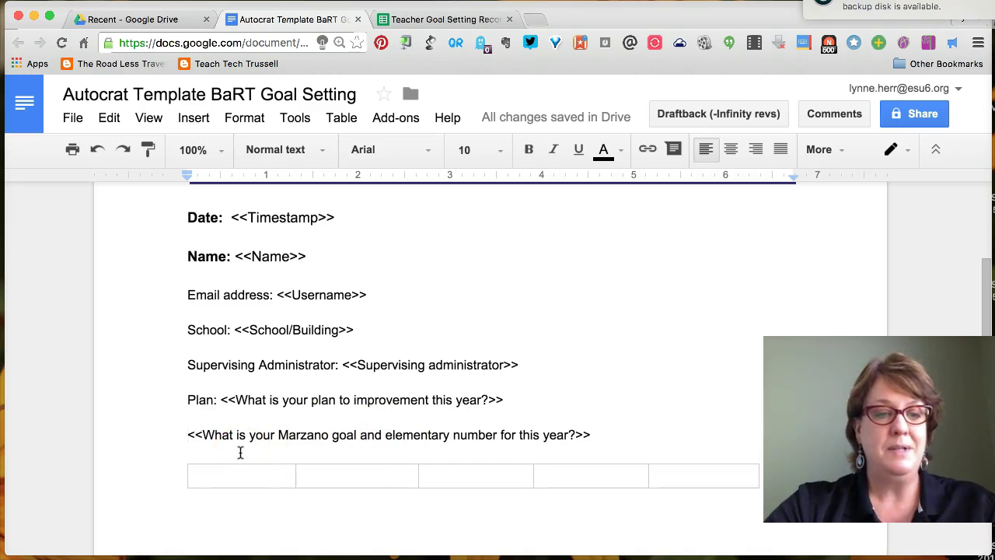
text(Your Goal)
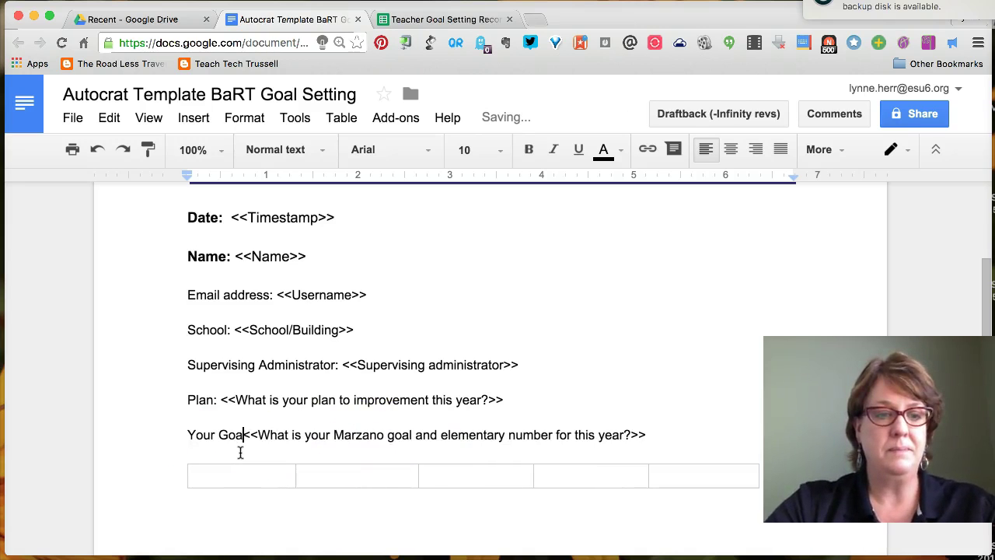
text(:)
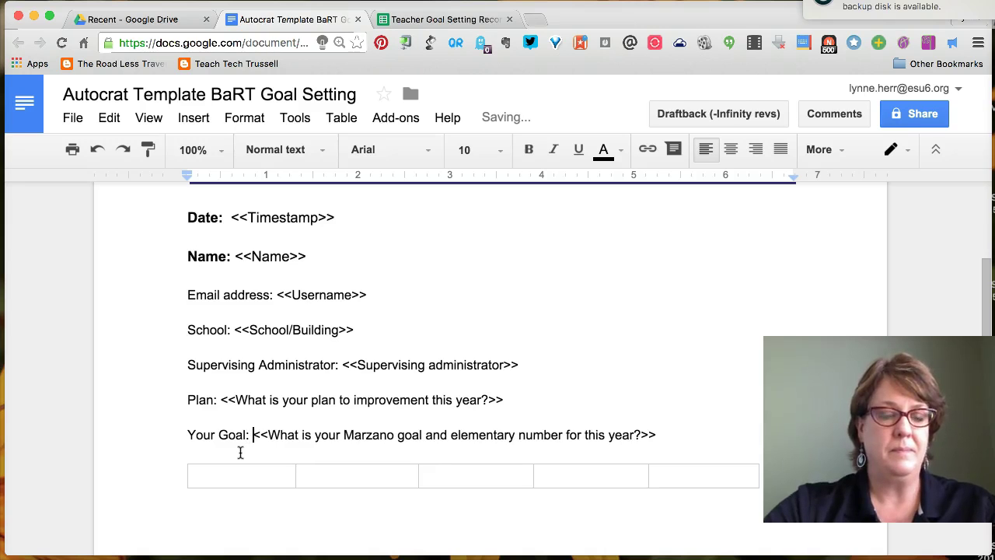
- Move the Your Goal line above the Plan line and delete the empty table at the end of the document
drag(189, 435, 684, 439)
key(super+x)
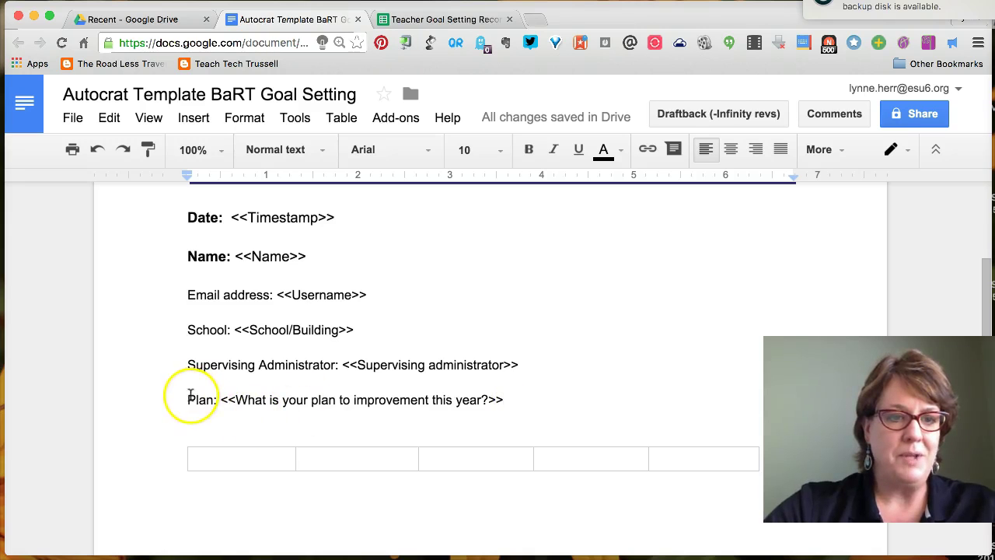
key(Return)
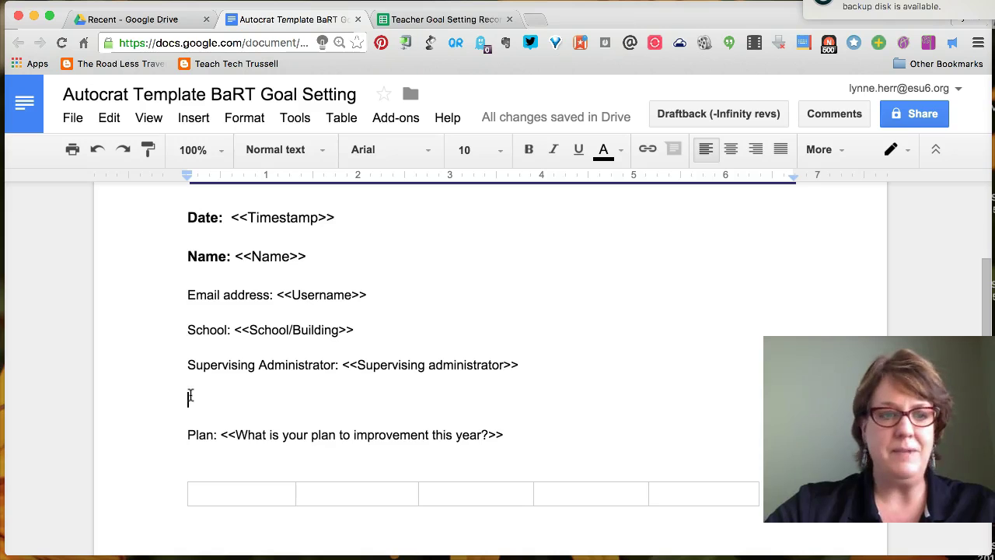
key(super+v)
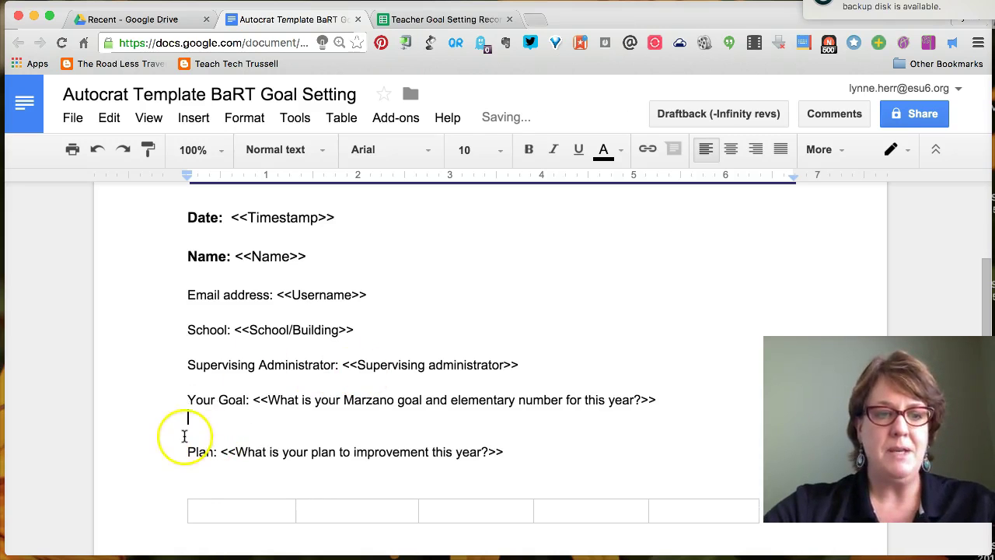
key(BackSpace)
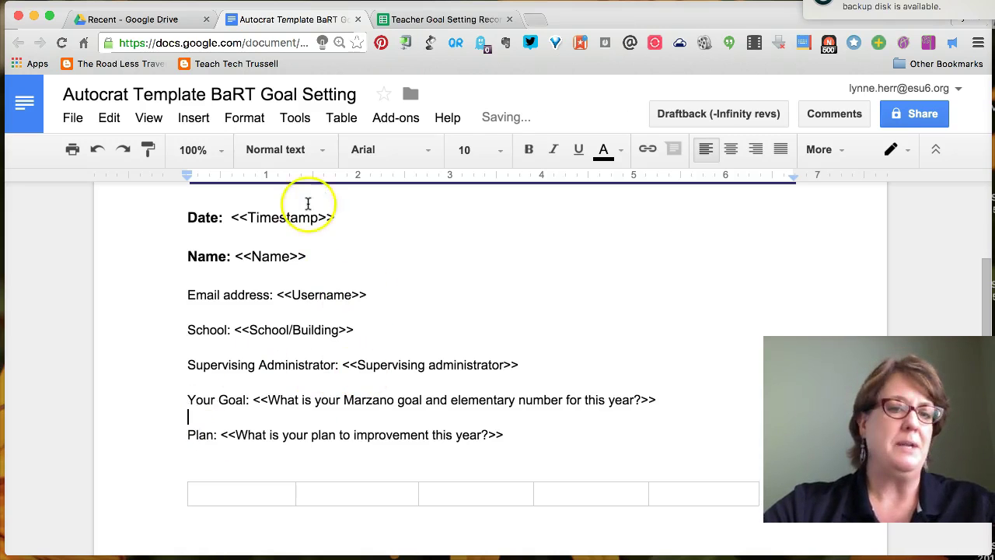
shift+click(189, 517)
key(BackSpace)
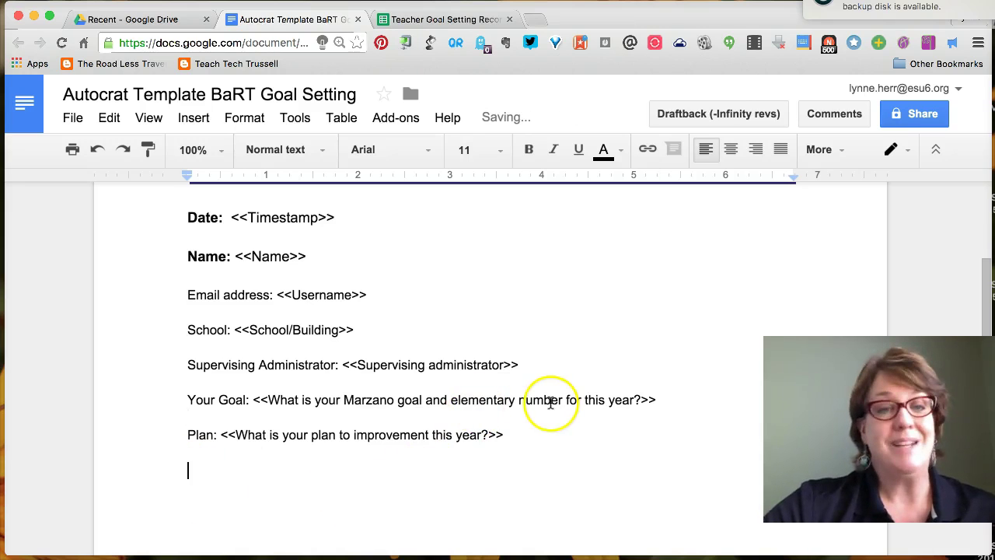
- Switch to the Teacher Goal Setting Record responses spreadsheet and copy the header "What tools do you need to accomplish your goal?"
click(451, 19)
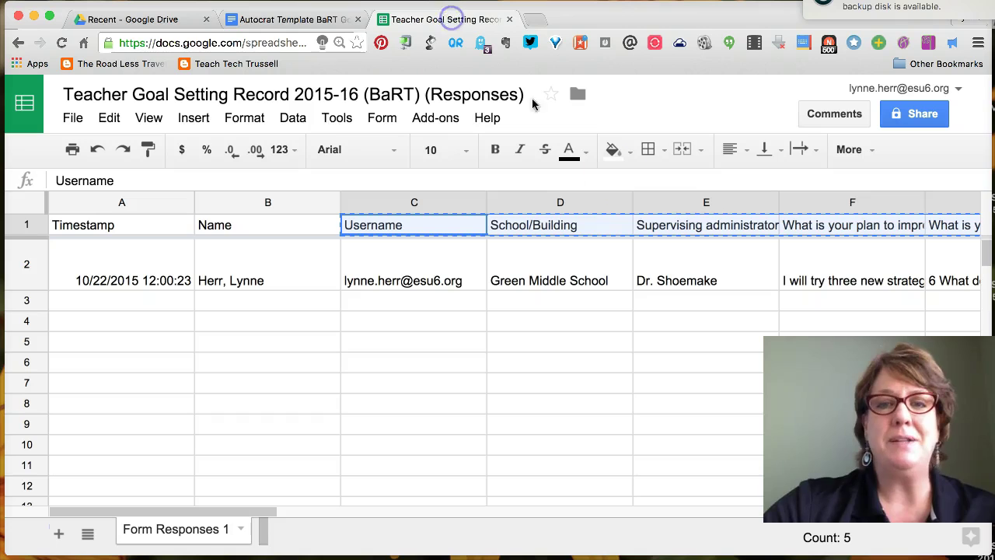
click(771, 258)
click(833, 261)
key(Right)
key(Right)
key(Right)
key(Right)
key(Right)
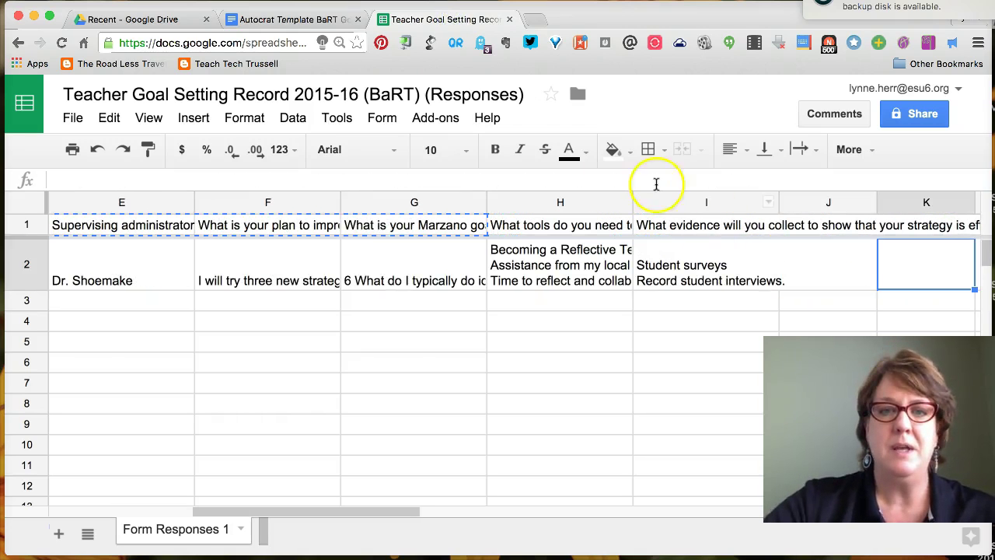
click(602, 224)
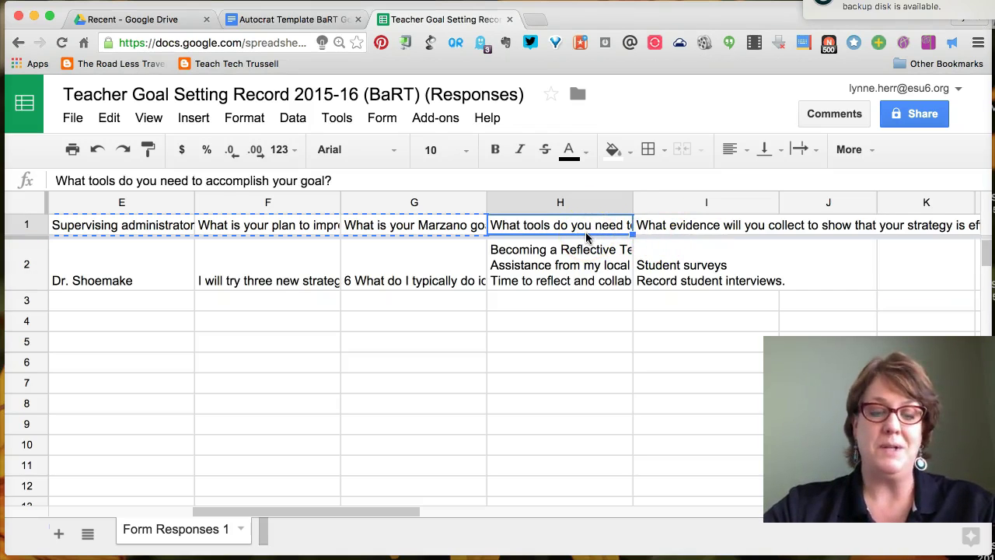
key(super+c)
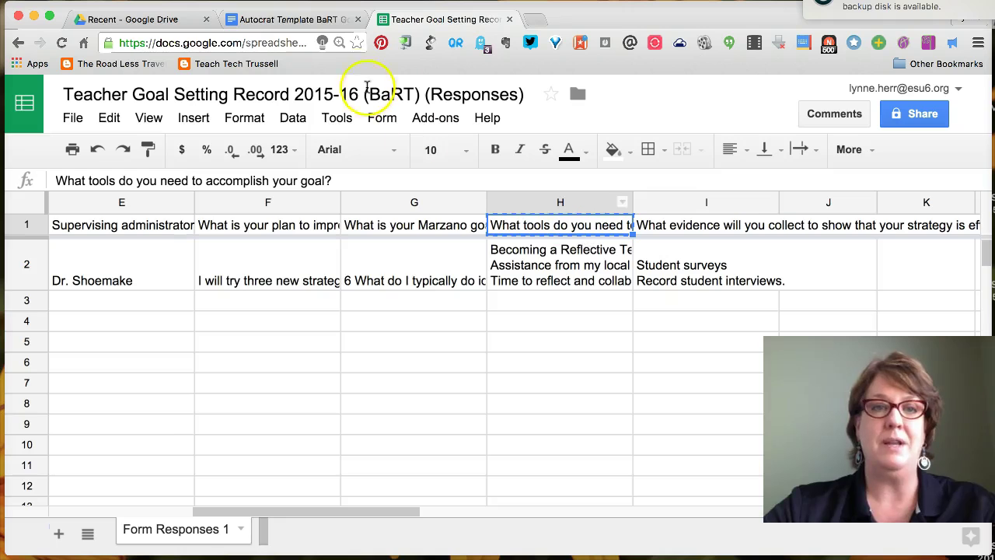
- Paste the copied tools header below the Plan line of the autoCrat template document and enclose it in << and >>
click(303, 19)
key(super+v)
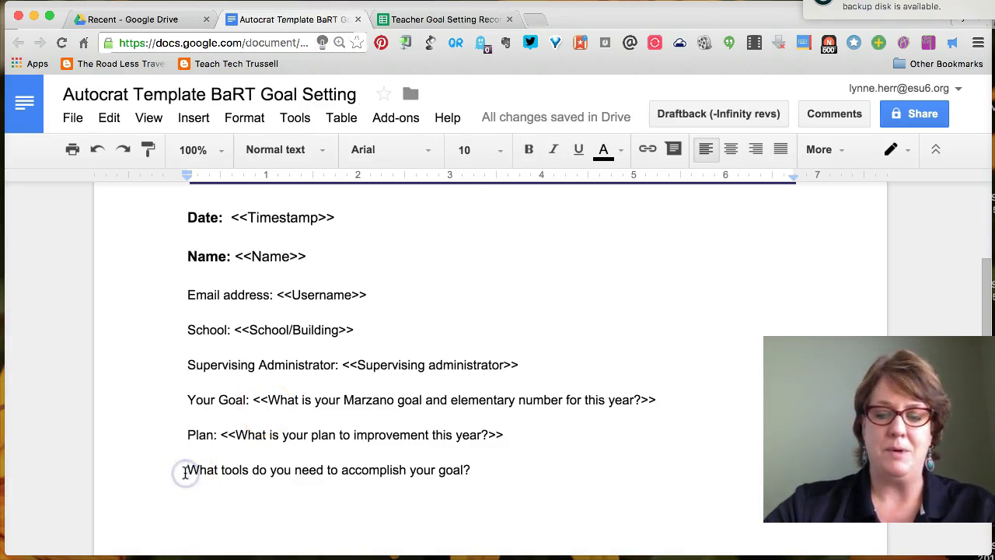
text(<<)
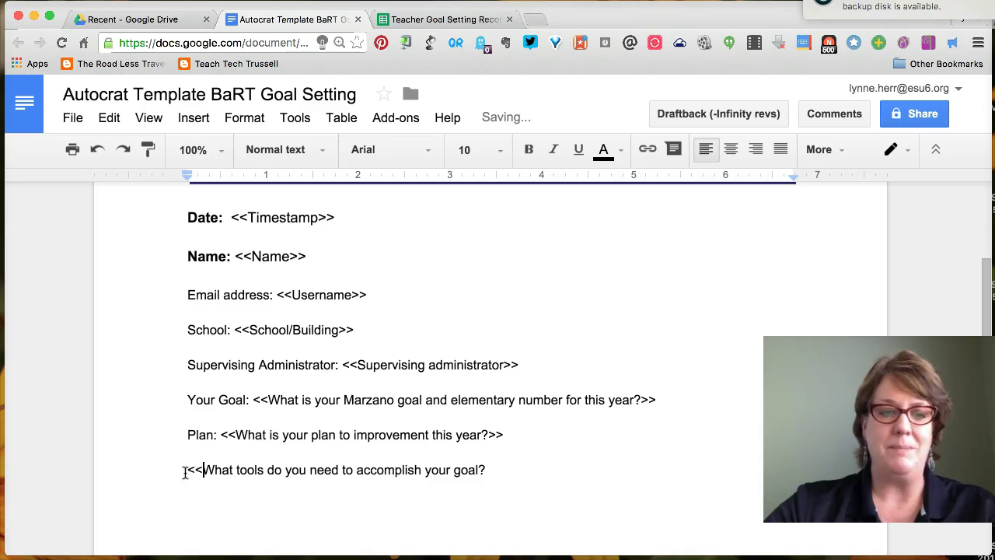
click(484, 471)
text(>>)
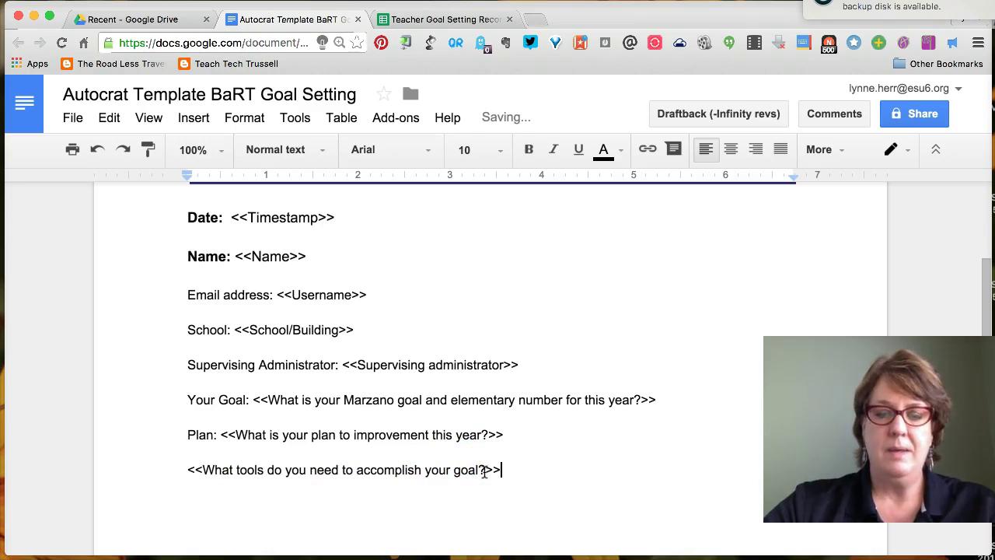
- Copy the header "What evidence will you collect to show that your strategy is effective?" from the responses spreadsheet into the template's last line as a << >> tag
click(462, 19)
click(713, 225)
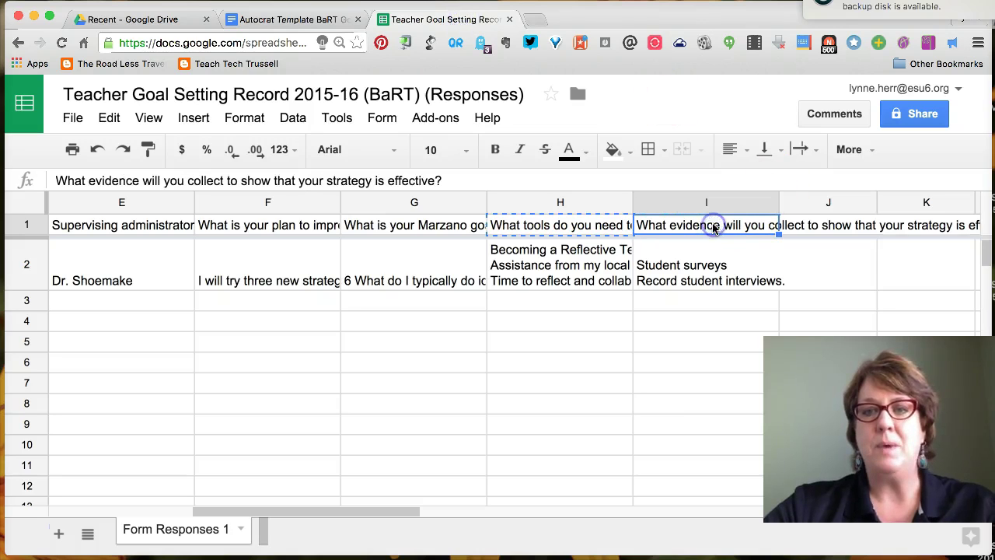
drag(456, 181, 58, 180)
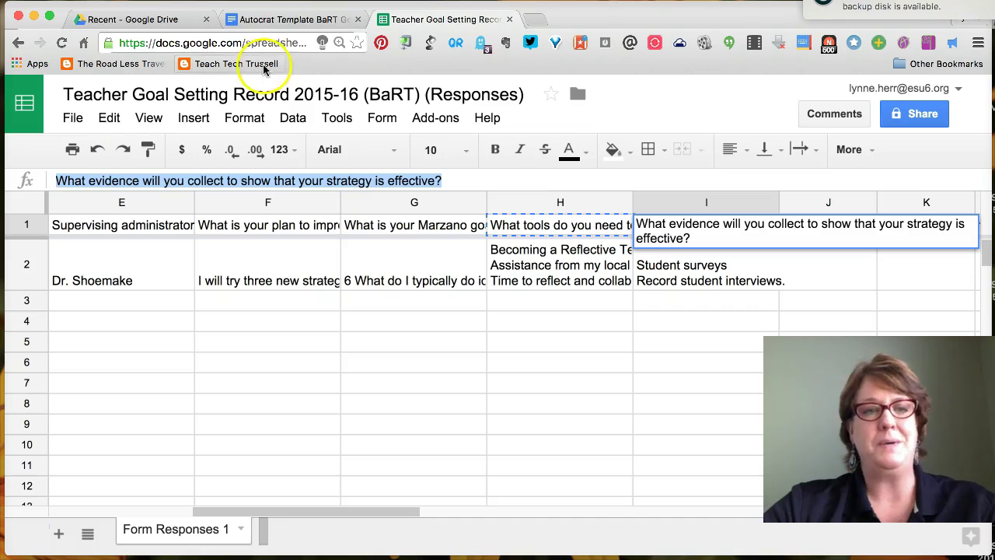
click(262, 18)
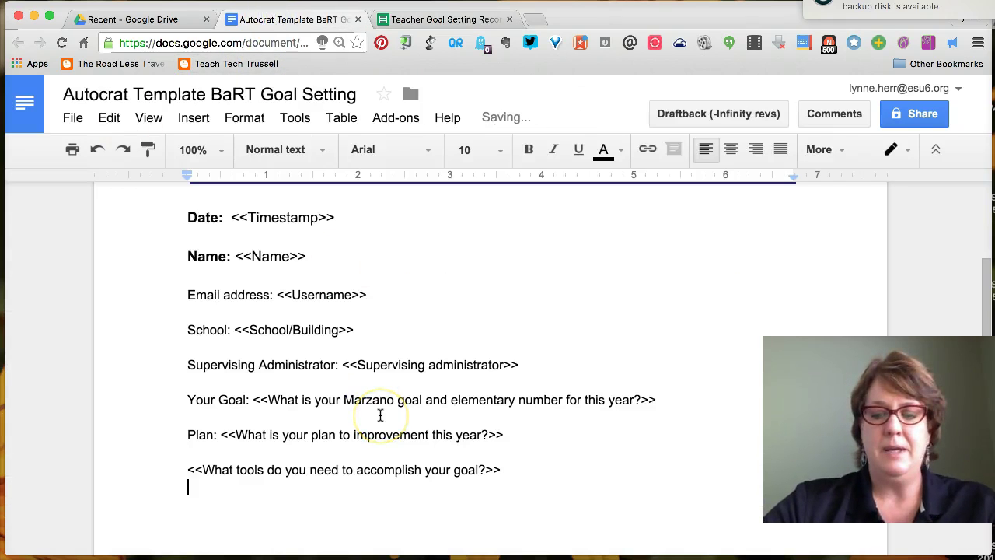
key(ctrl+v)
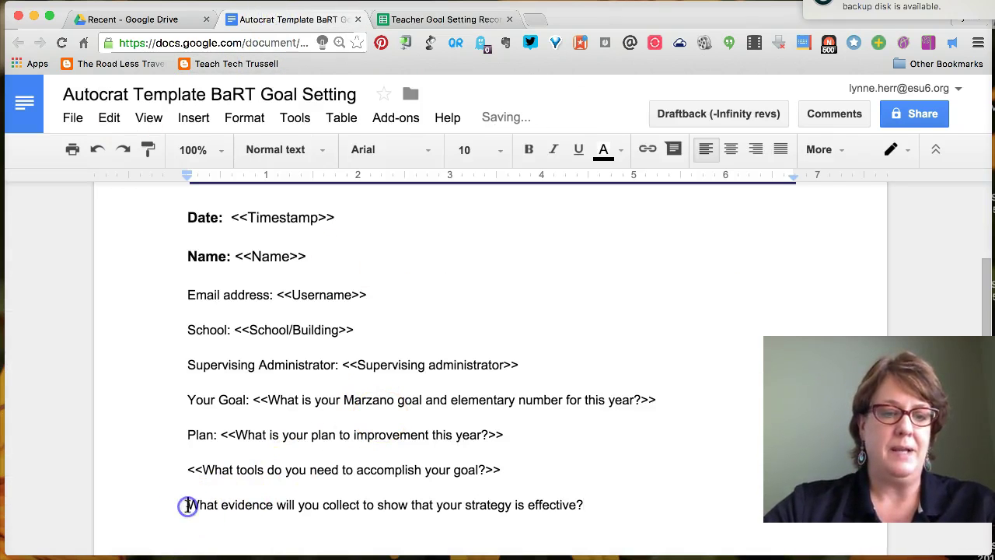
text(<<)
click(598, 506)
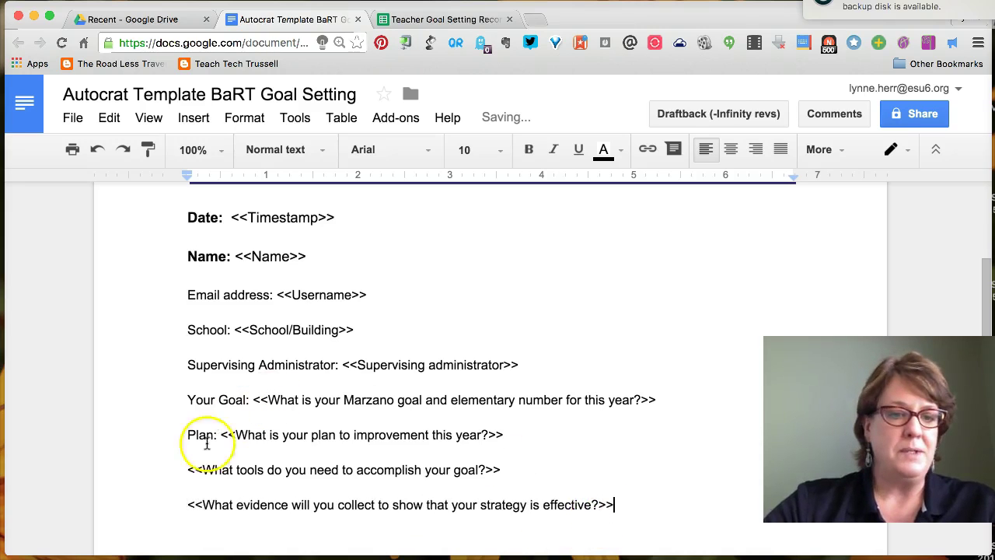
- Add the label "Tool Required:" before the <<What tools do you need to accomplish your goal?>> tag
text(Tool Reques)
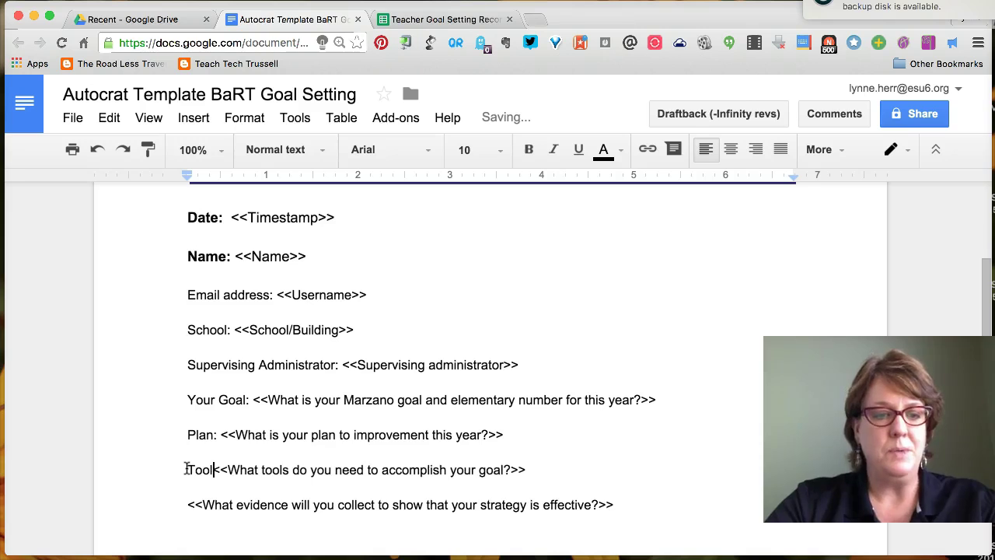
text(te)
key(BackSpace)
key(BackSpace)
key(BackSpace)
key(BackSpace)
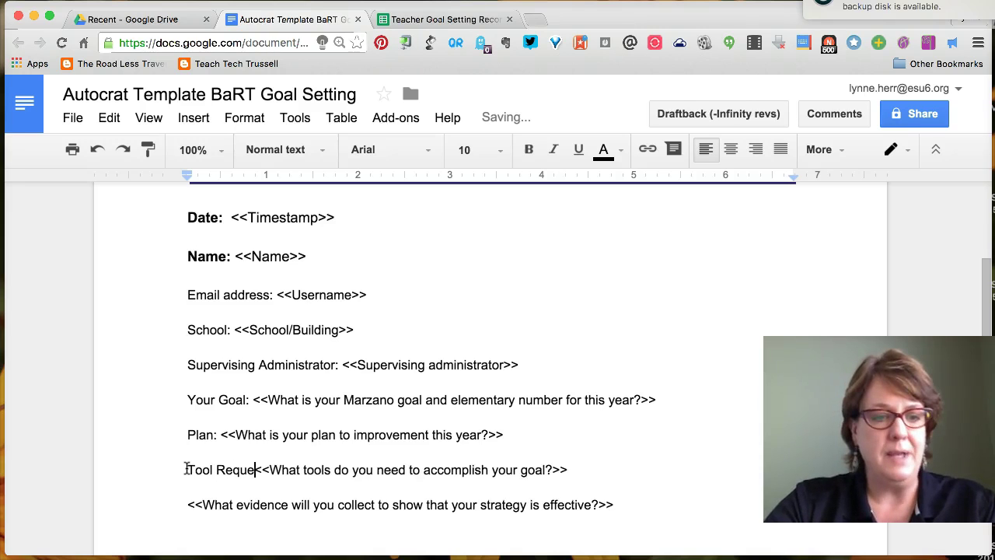
text(ired:)
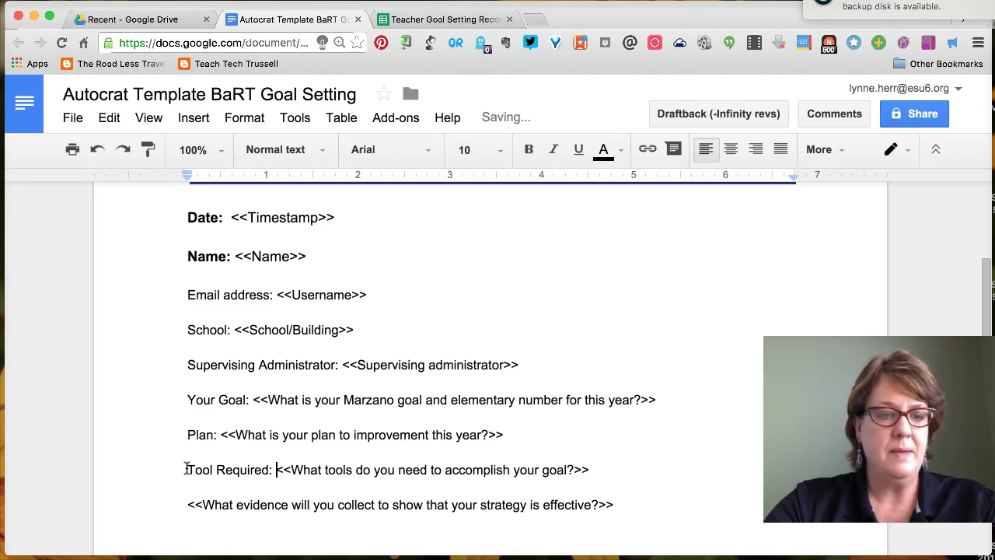
- Add the label "Evidence:" before the <<What evidence will you collect to show that your strategy is effective?>> tag
click(194, 506)
click(186, 505)
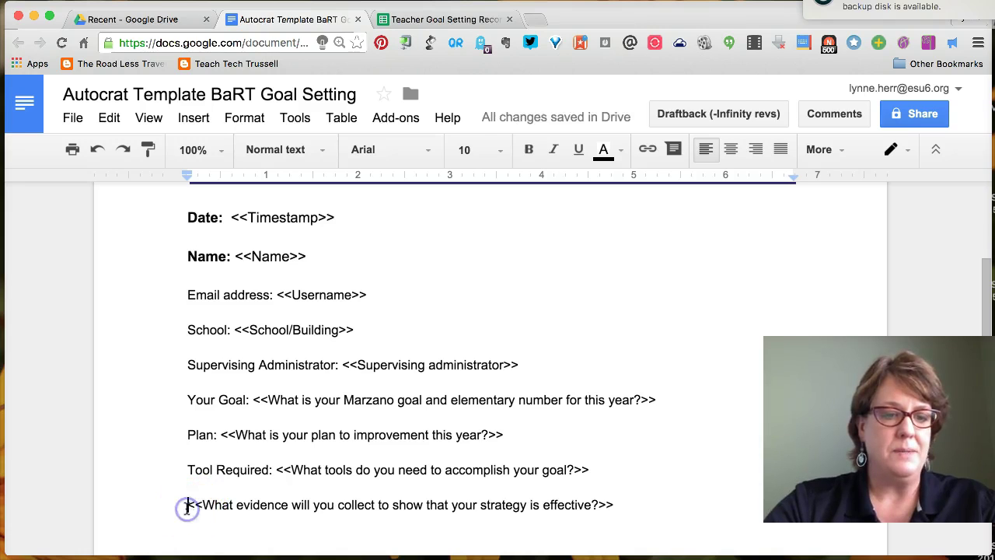
text(Eivd)
key(BackSpace)
key(BackSpace)
key(BackSpace)
text(vidence:)
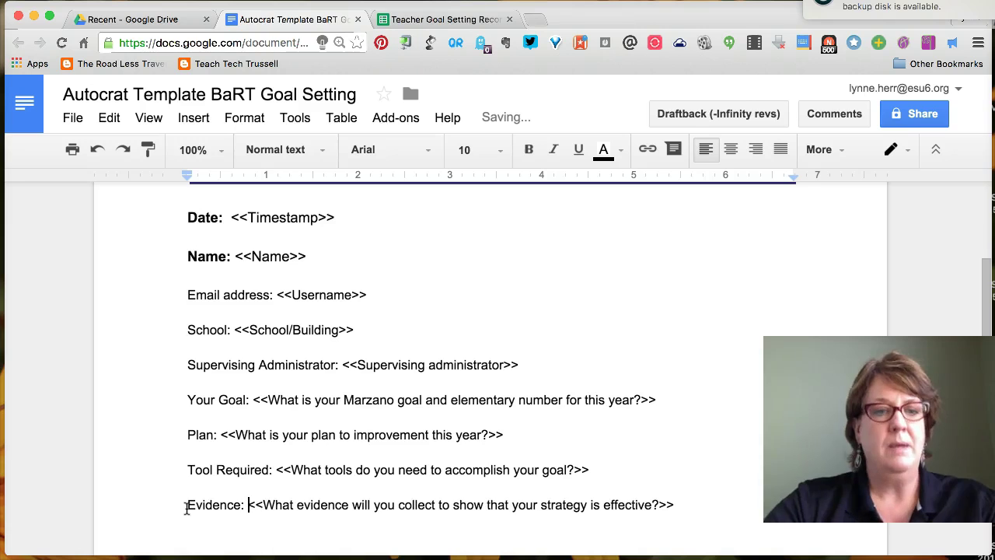
- Make the labels "Email address:", "School:" and "Supervising Administrator:" bold
drag(272, 294, 180, 294)
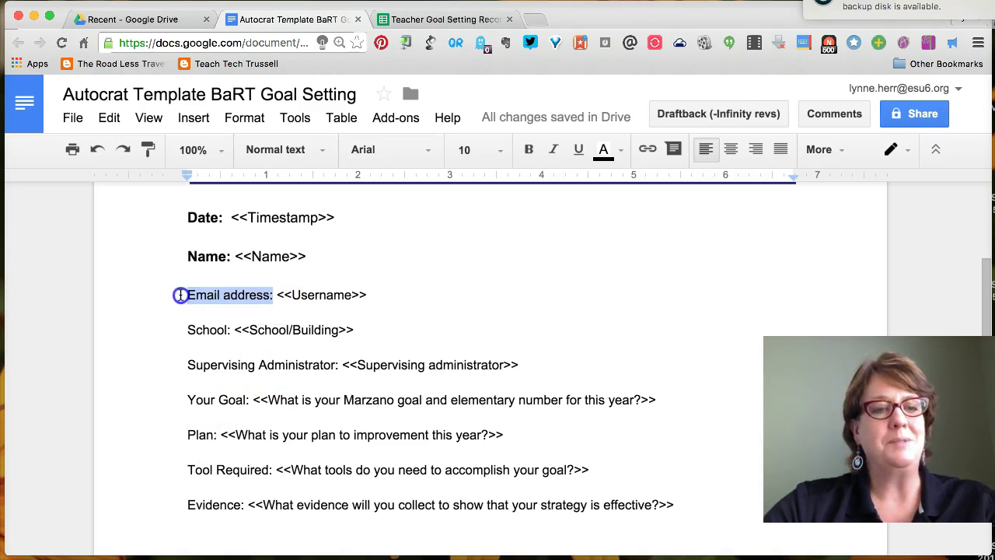
click(527, 149)
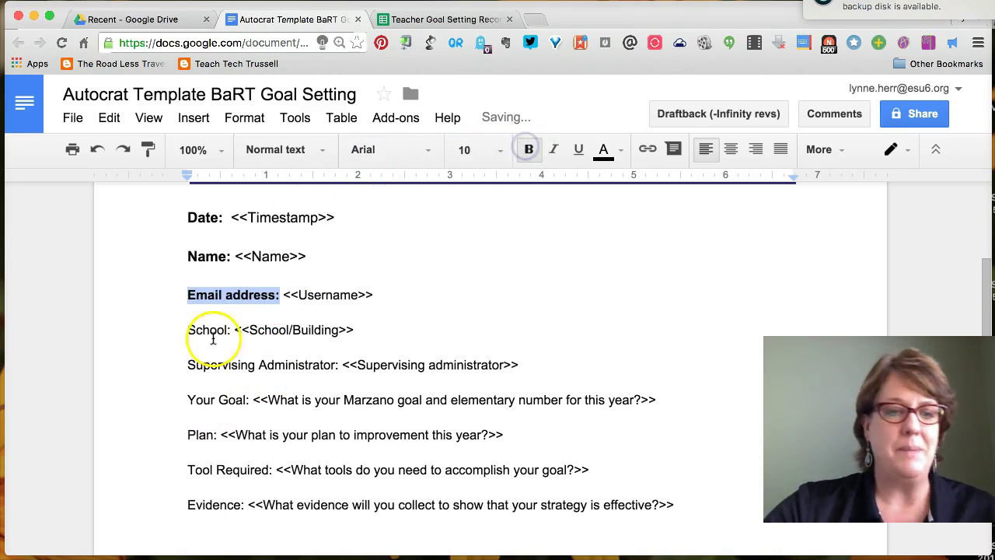
drag(232, 330, 186, 331)
click(528, 149)
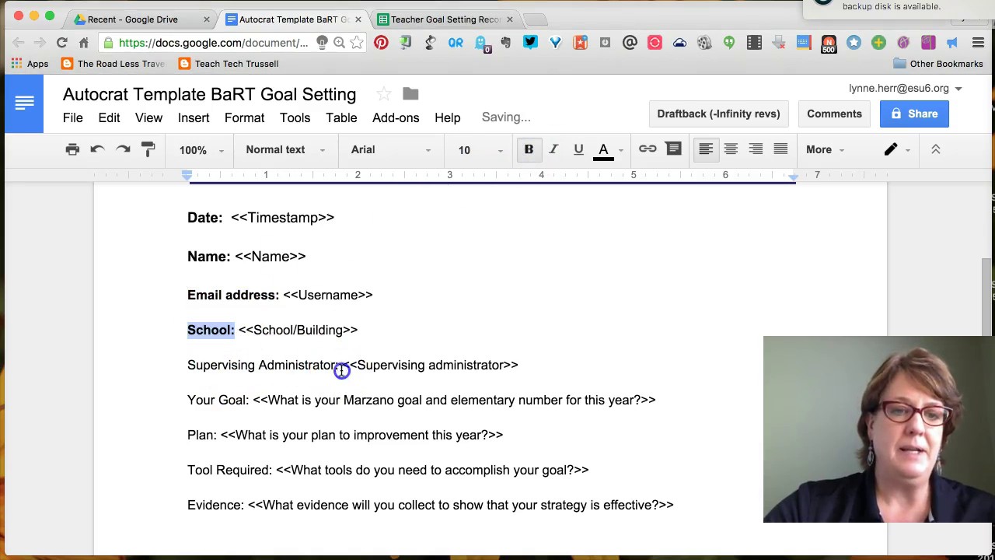
drag(342, 369, 170, 364)
click(528, 149)
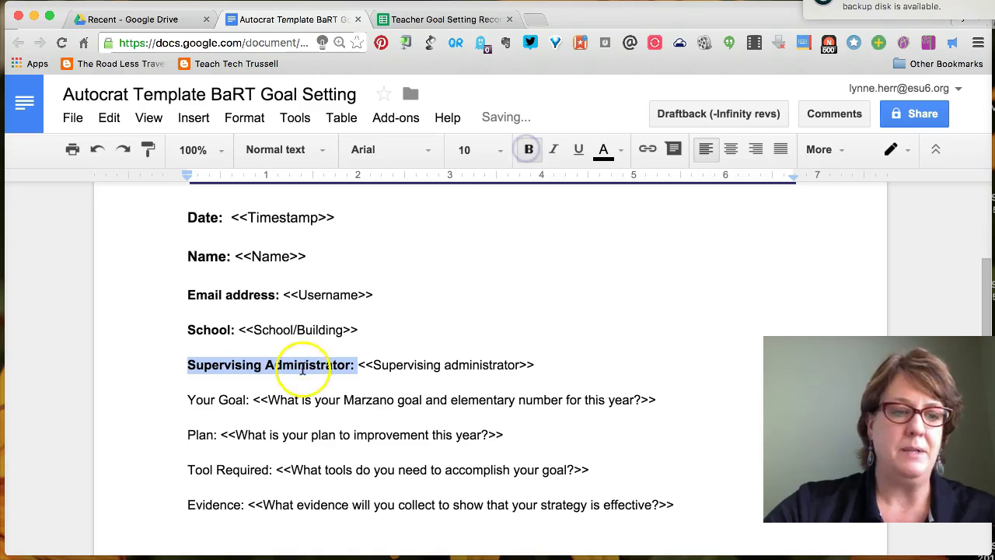
- Make the labels "Your Goal:", "Plan:", "Tool Required" and "Evidence" bold
drag(250, 400, 167, 400)
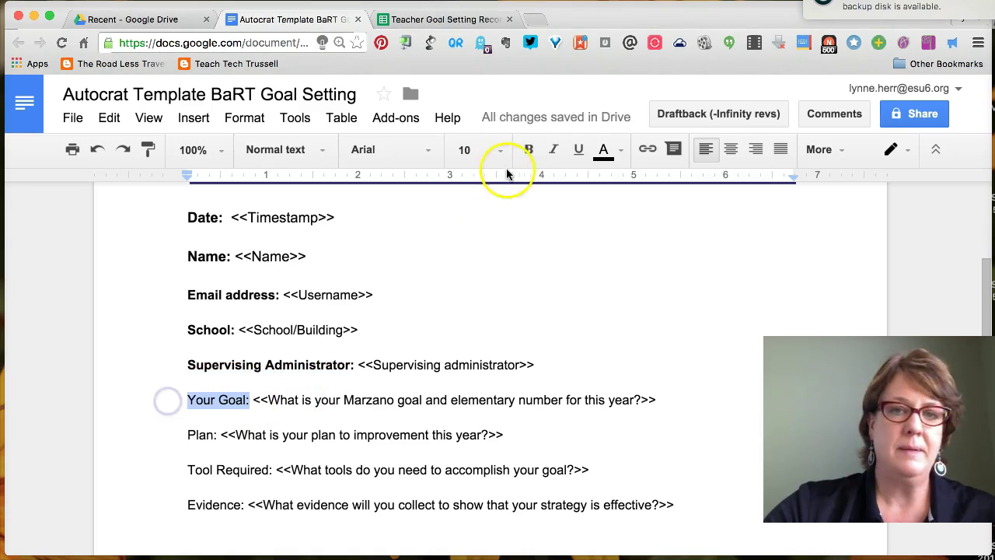
click(528, 149)
drag(219, 436, 174, 435)
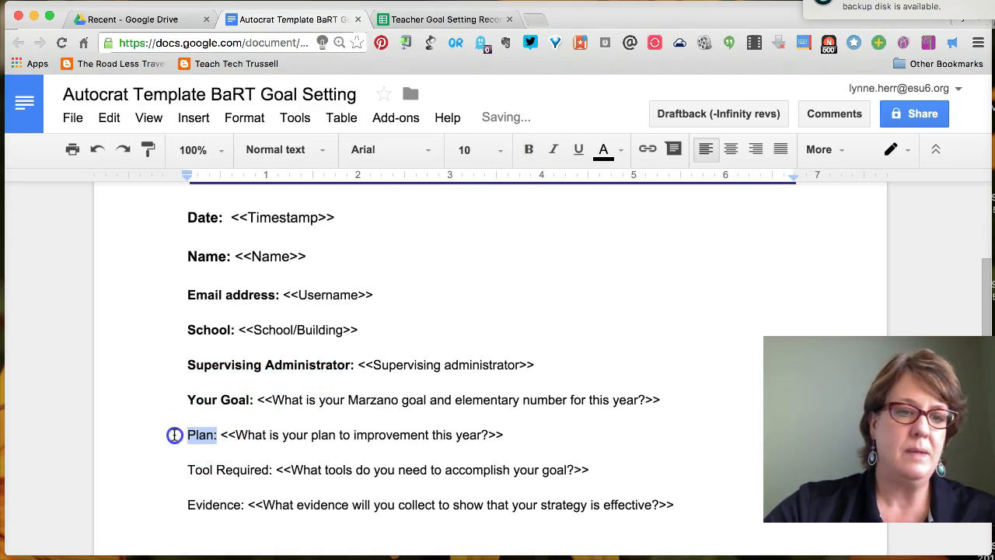
click(528, 149)
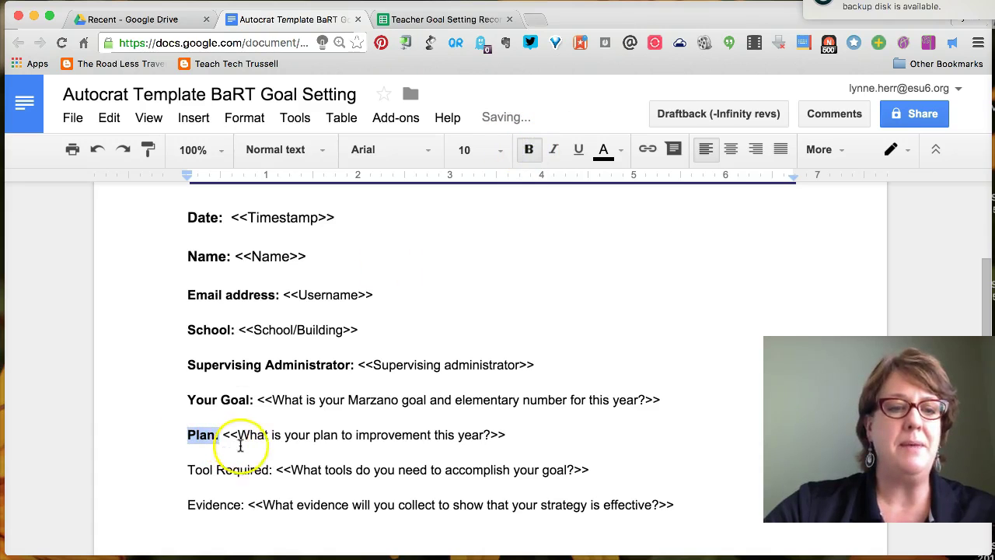
drag(271, 469, 163, 469)
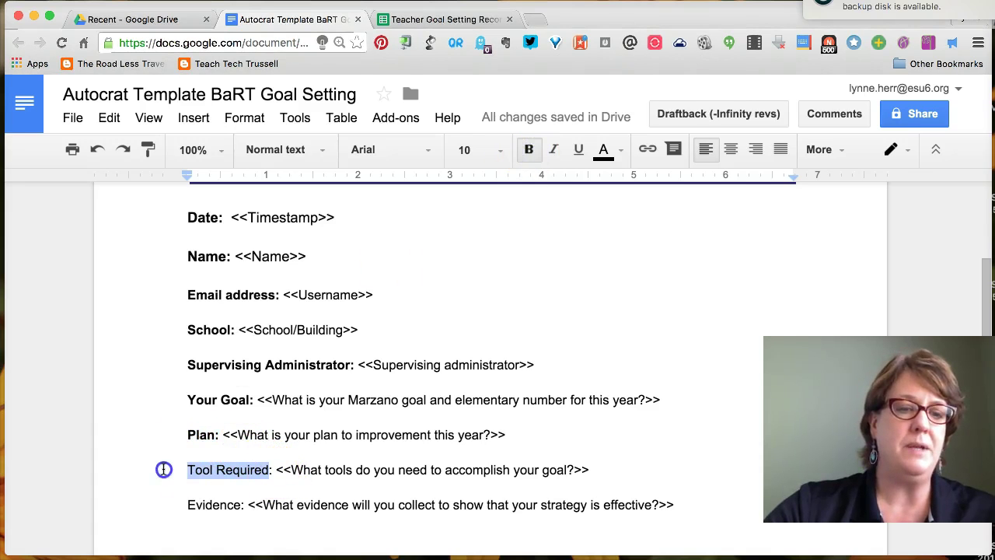
click(528, 152)
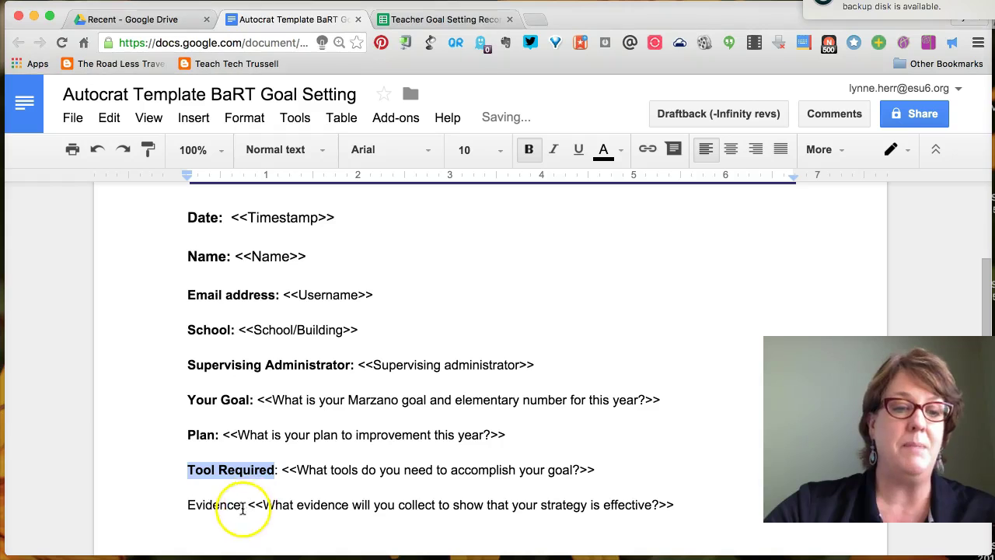
drag(242, 507, 162, 506)
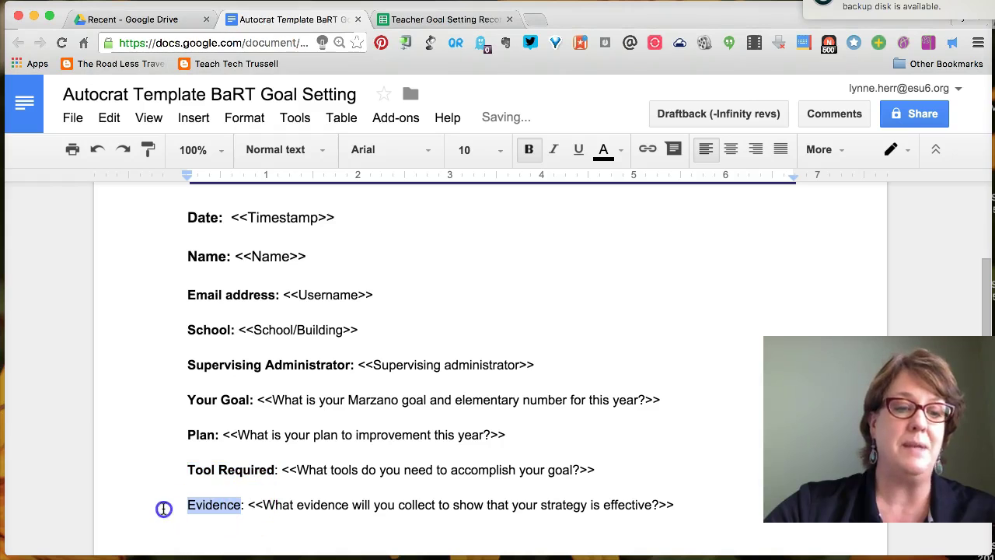
click(526, 155)
click(494, 347)
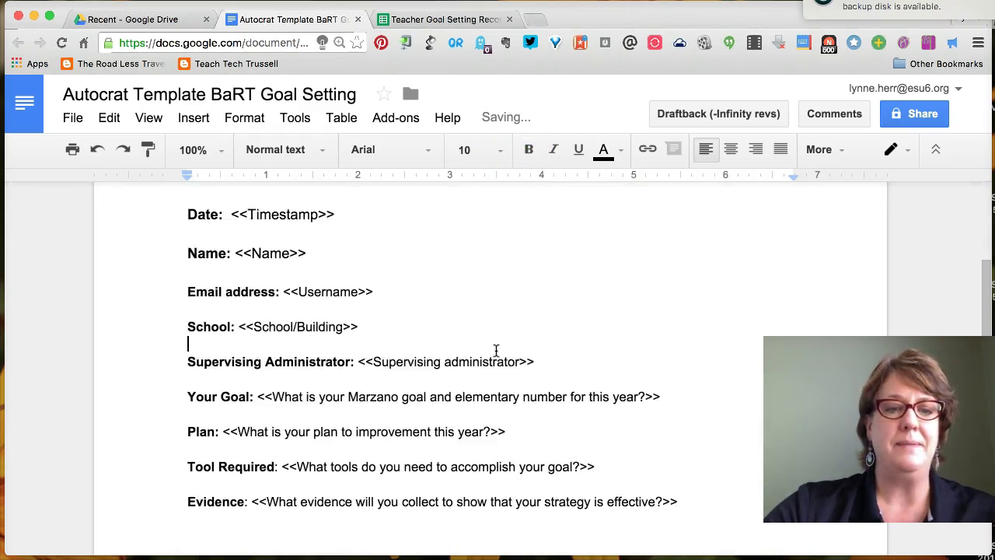
scroll(495, 351, up, 3)
scroll(591, 395, down, 1)
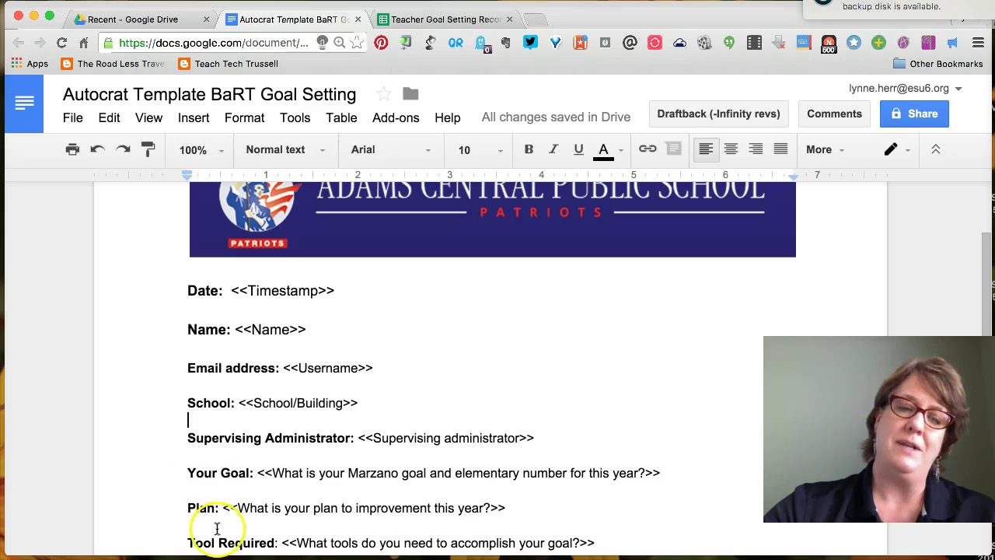
scroll(520, 345, down, 2)
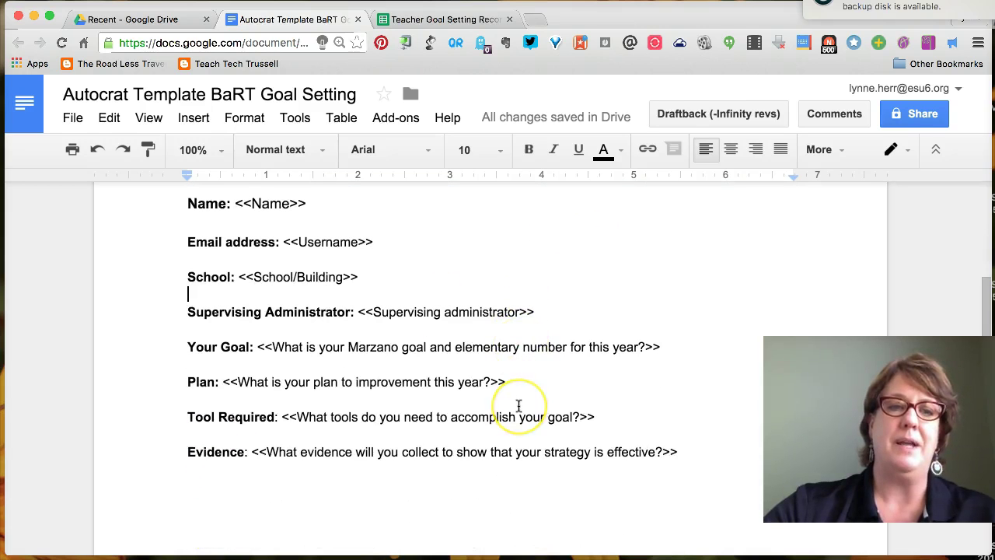
scroll(517, 406, up, 2)
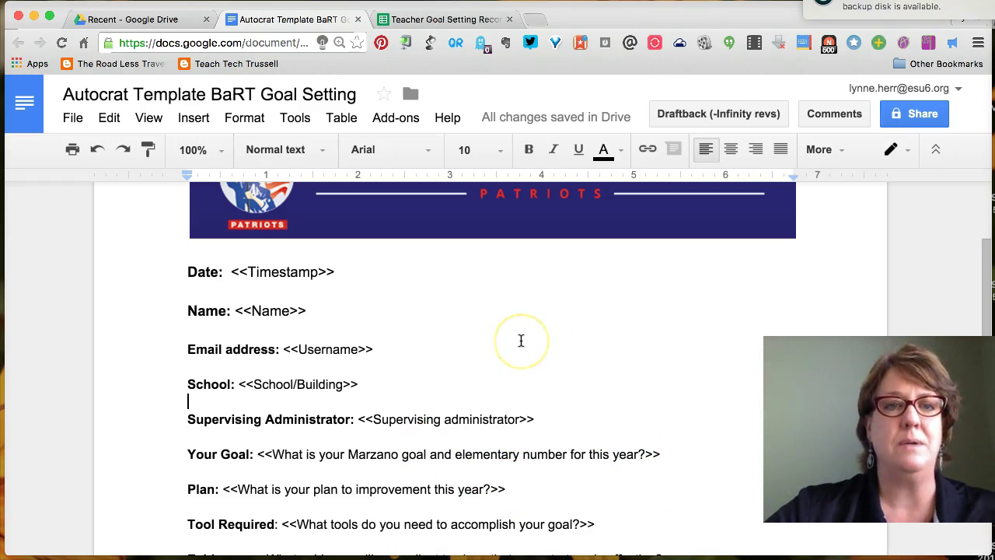
click(427, 22)
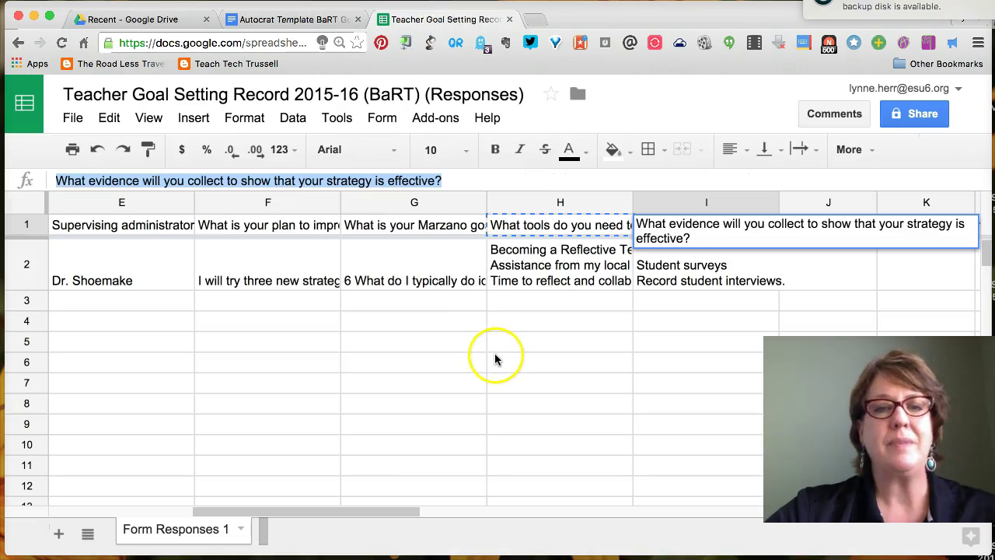
click(433, 118)
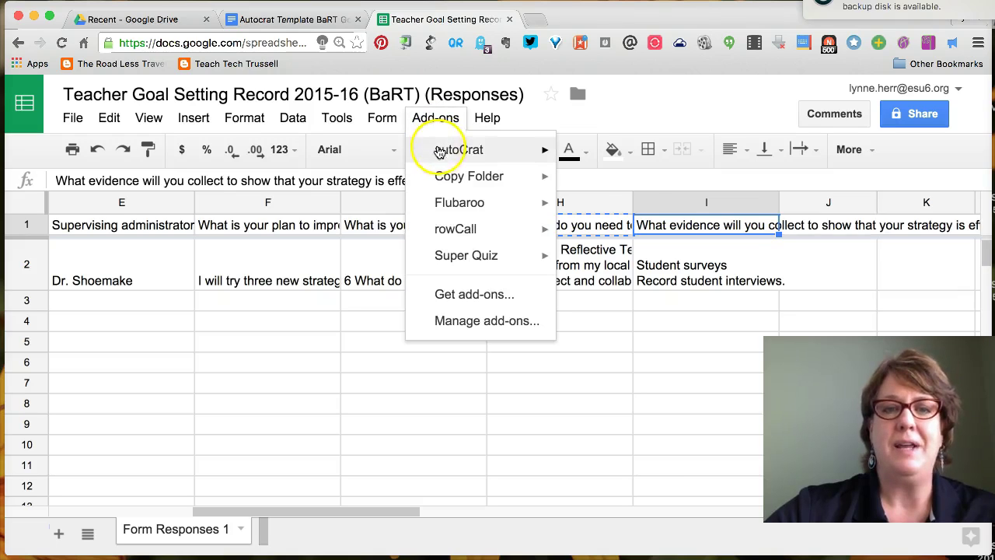
mouse_move(523, 156)
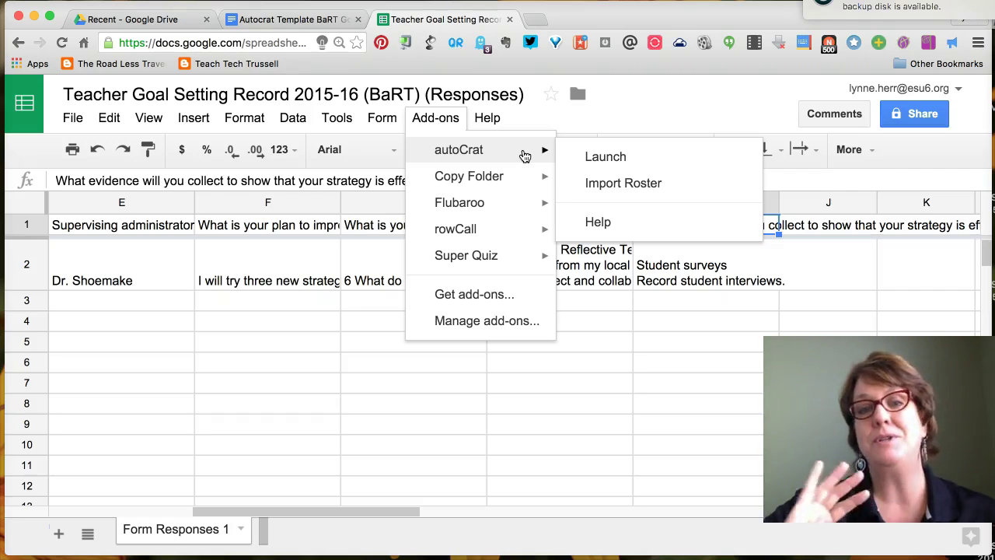
click(622, 112)
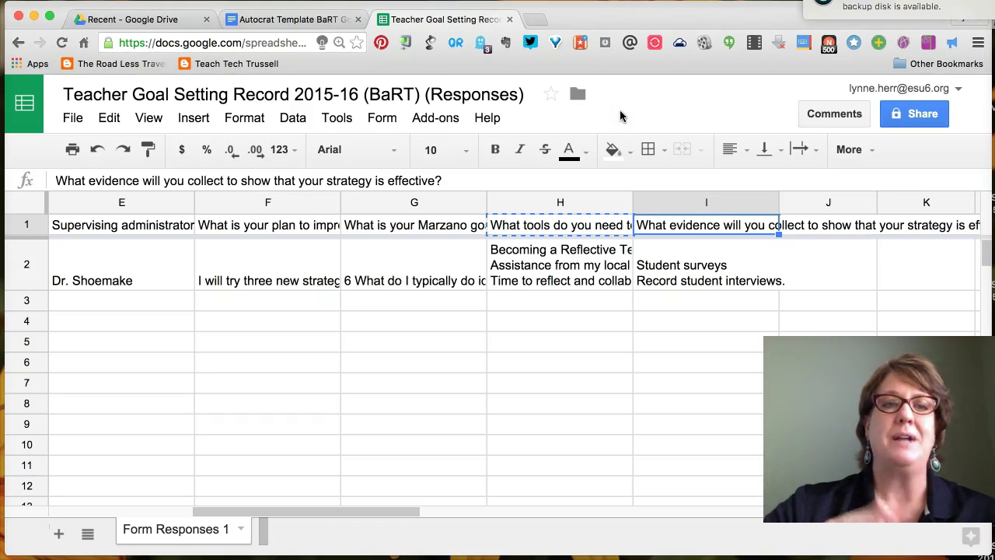
- In Google Drive, create a new folder named "BaRT Teacher Goal Sheets - DEMO"
click(148, 20)
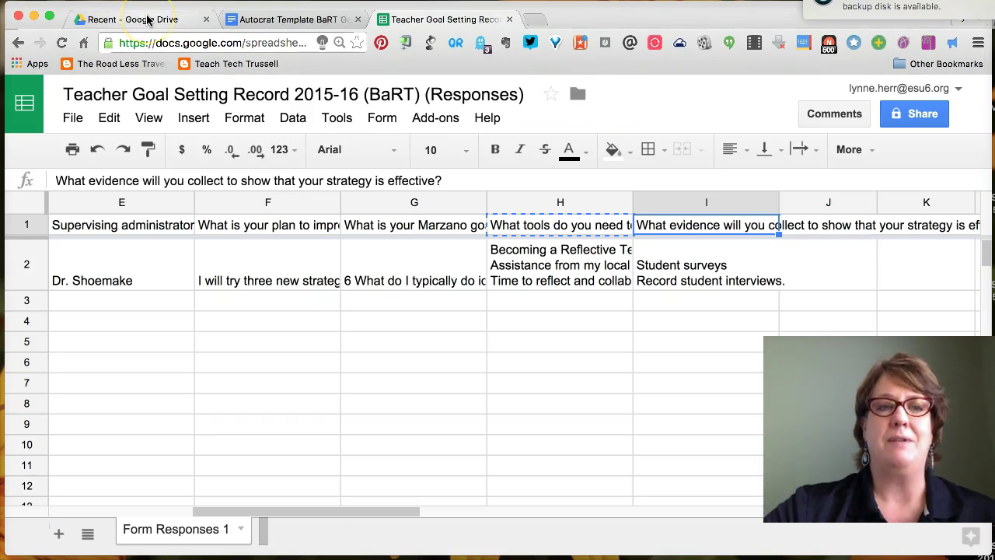
click(68, 198)
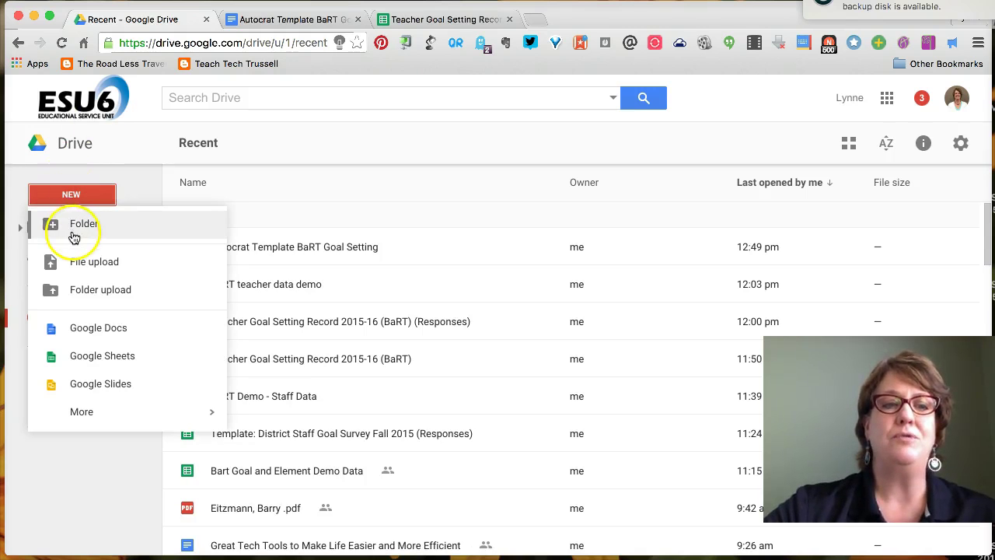
click(73, 228)
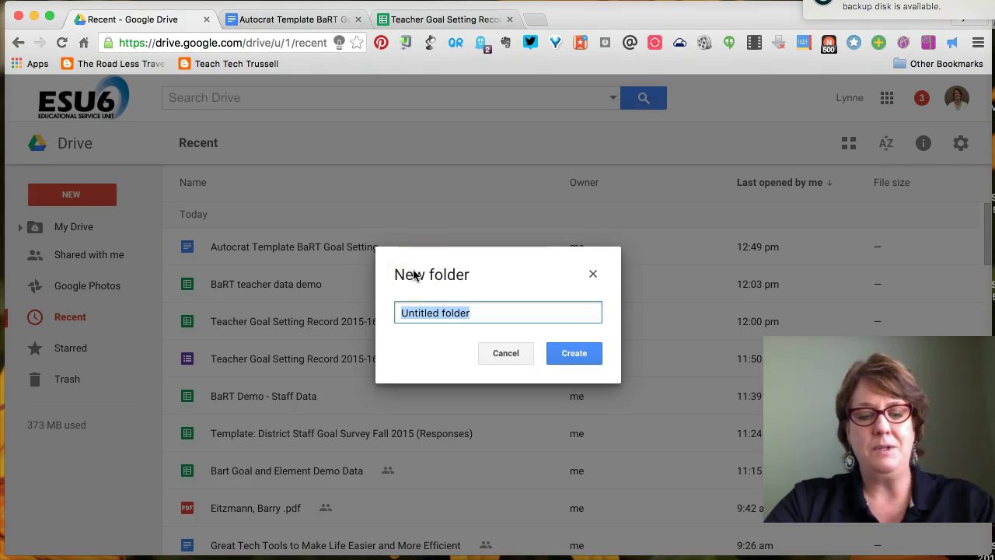
text(BaRT)
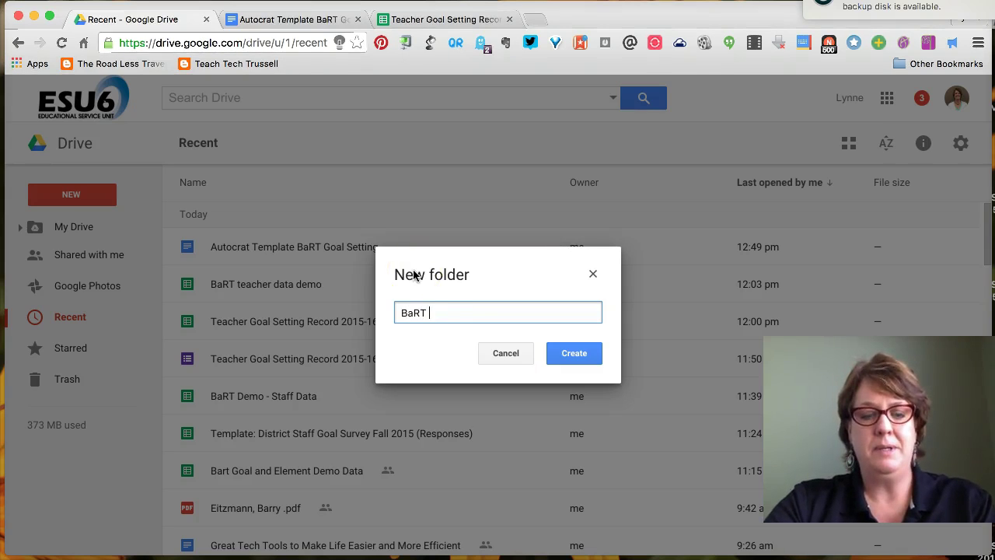
text( Teacher Goal Sheets)
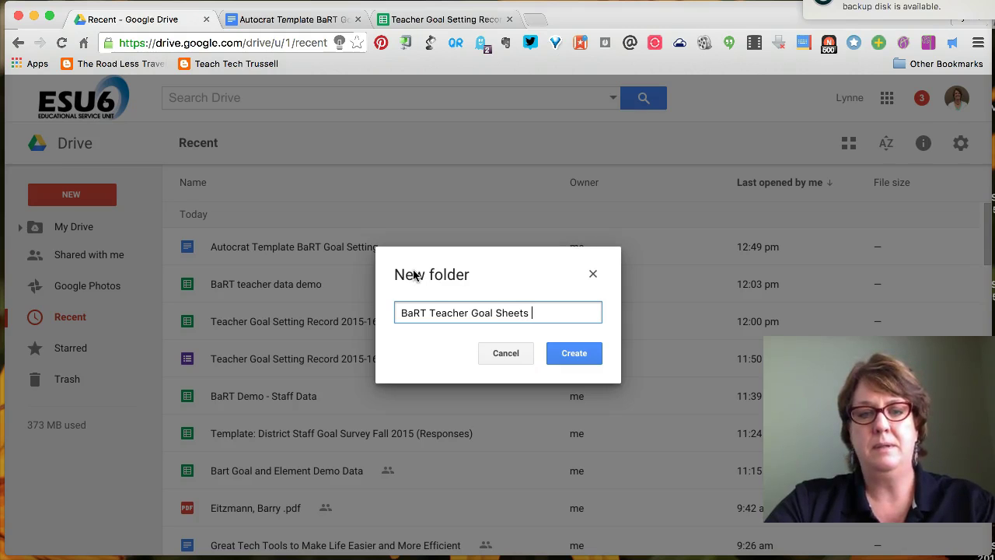
text( -)
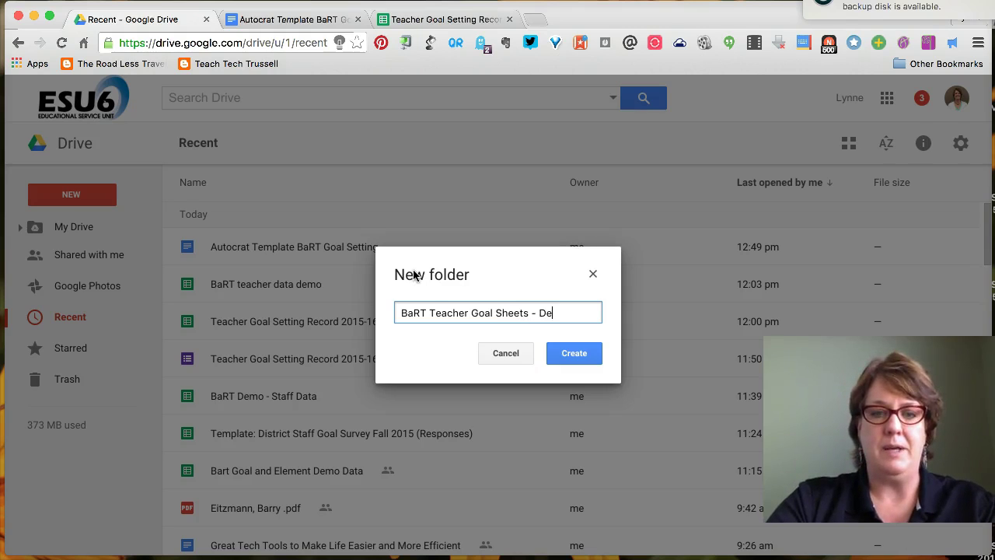
text( DD)
key(BackSpace)
text(EM)
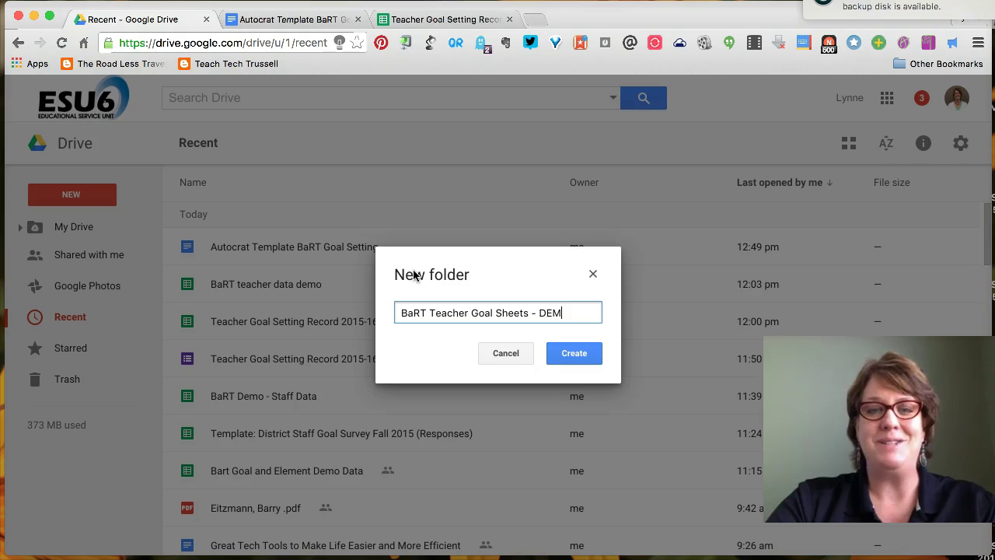
text(O)
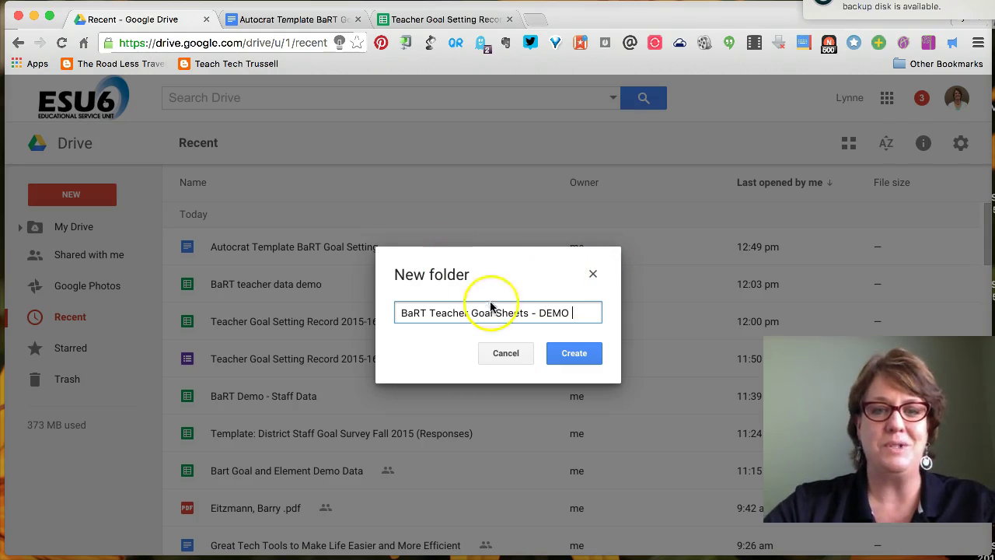
click(589, 358)
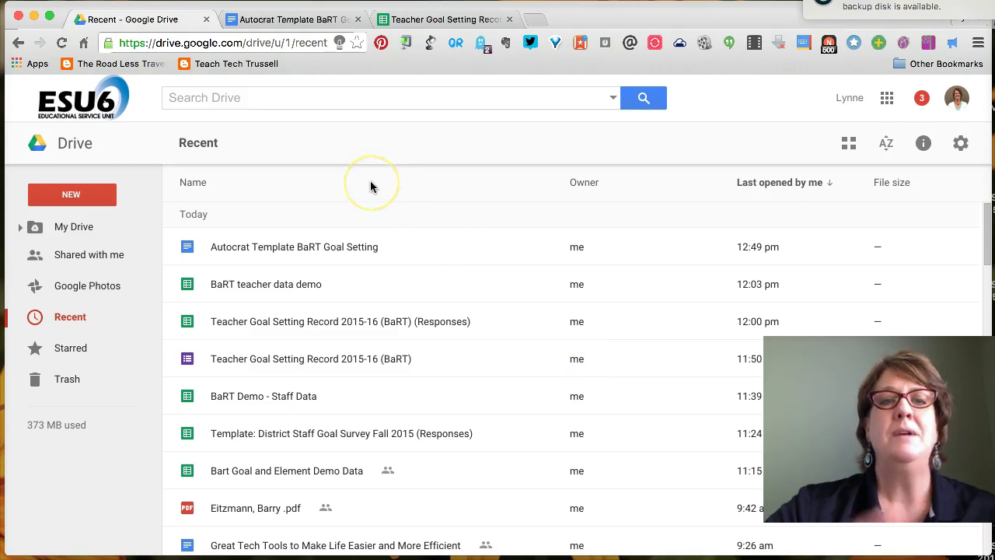
- Open the live teacher goal setting form linked to the Teacher Goal Setting Record 2015-16 (BaRT) (Responses) spreadsheet
click(430, 21)
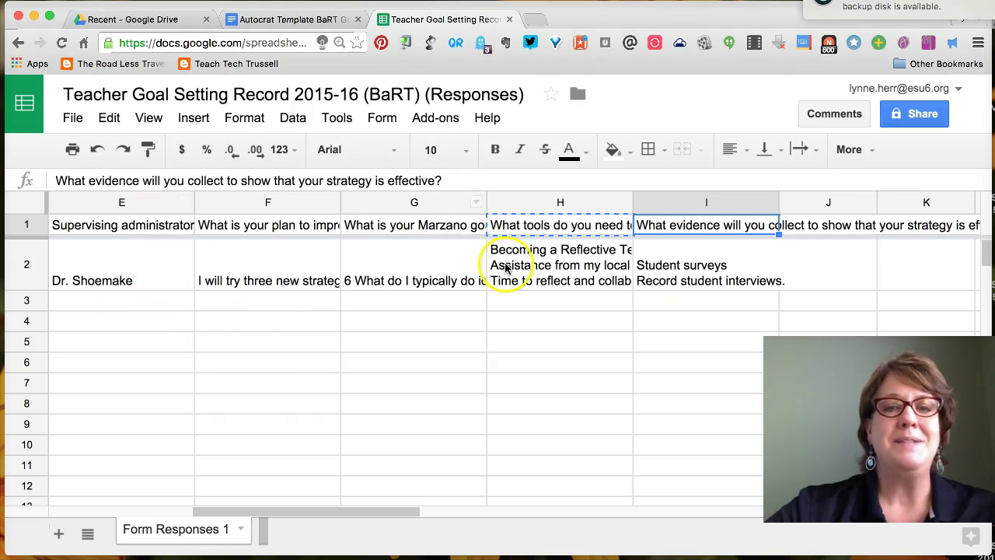
scroll(259, 342, left, 10)
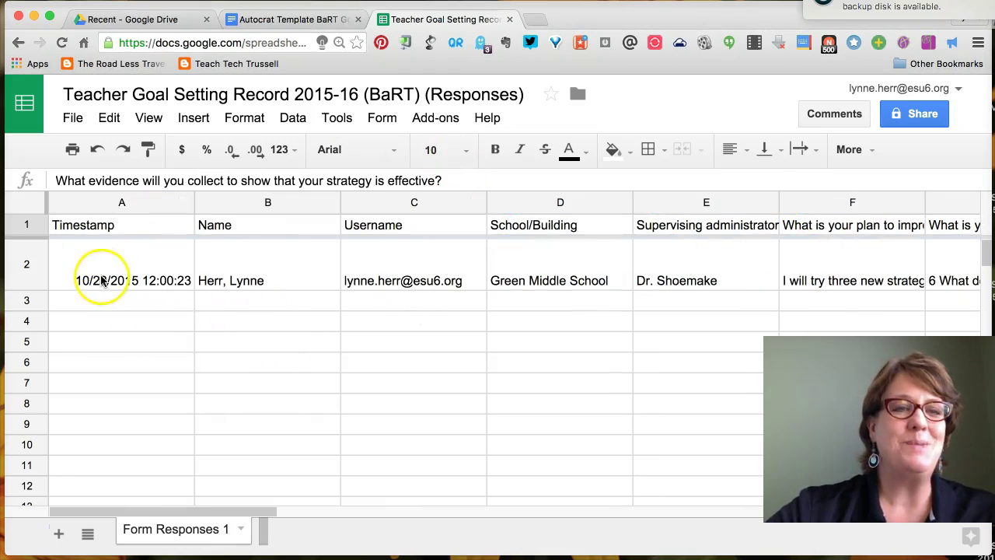
click(381, 121)
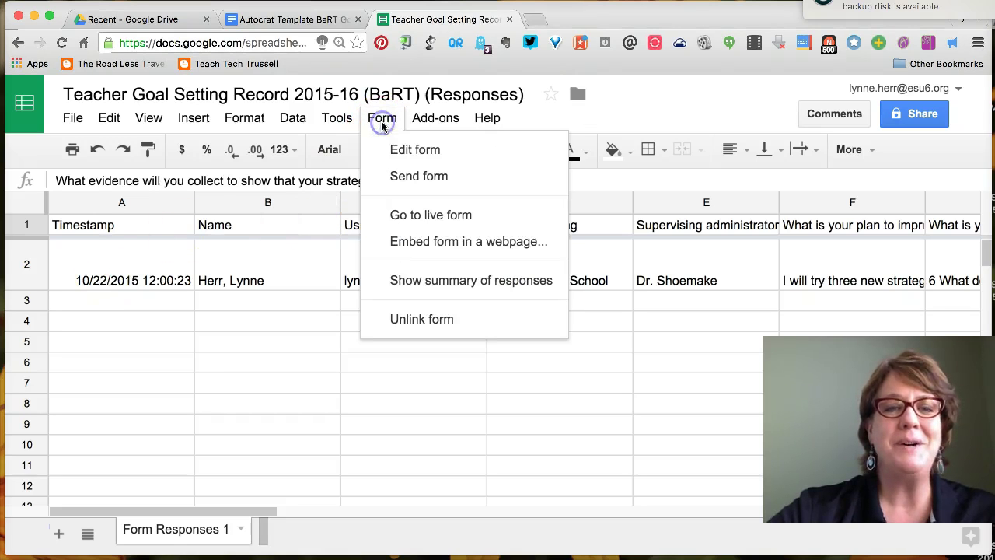
click(420, 216)
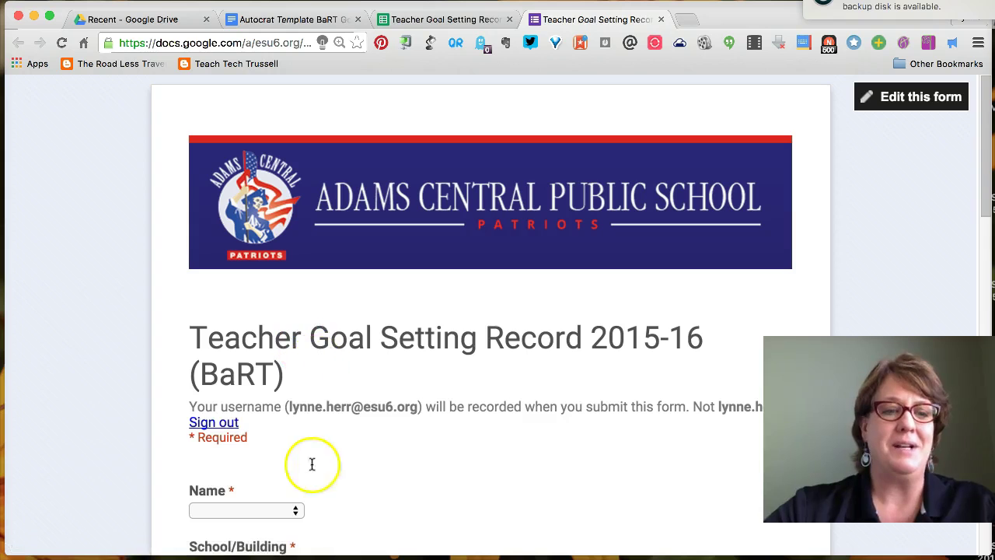
- In the form, choose the second listed teacher's name, Purple Alternative School, and the second listed supervising administrator
scroll(311, 462, down, 2)
click(292, 408)
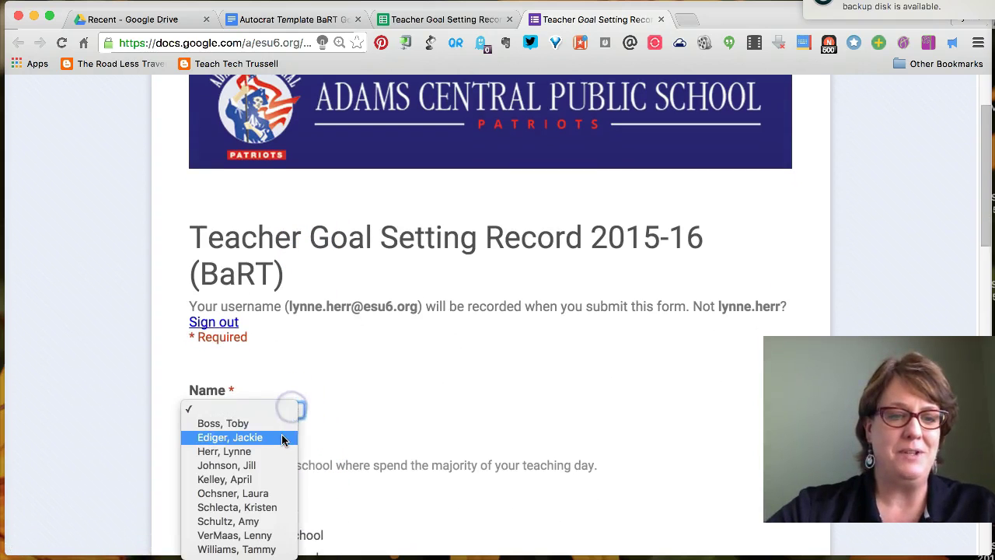
click(285, 436)
scroll(420, 380, down, 3)
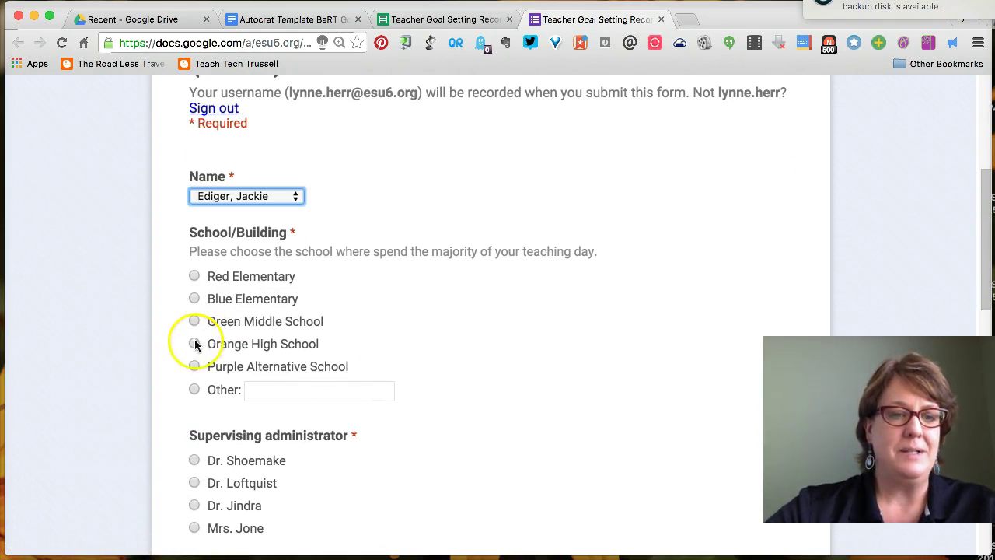
click(193, 559)
scroll(455, 412, down, 2)
click(195, 338)
scroll(445, 372, down, 2)
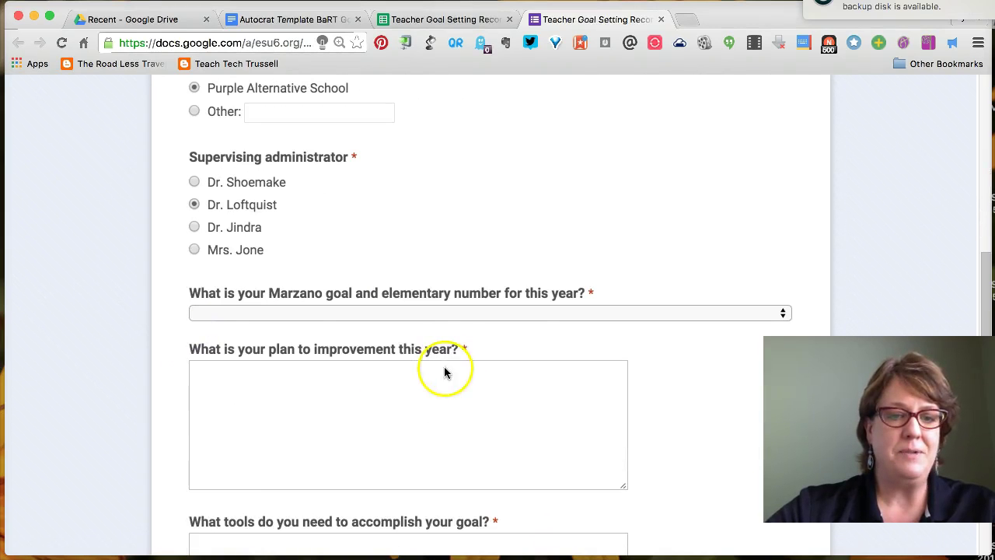
- Choose Marzano goal 8 and enter the plan "I will use three new tech tools to help preview content for teachers in her math classes this semester."
click(417, 311)
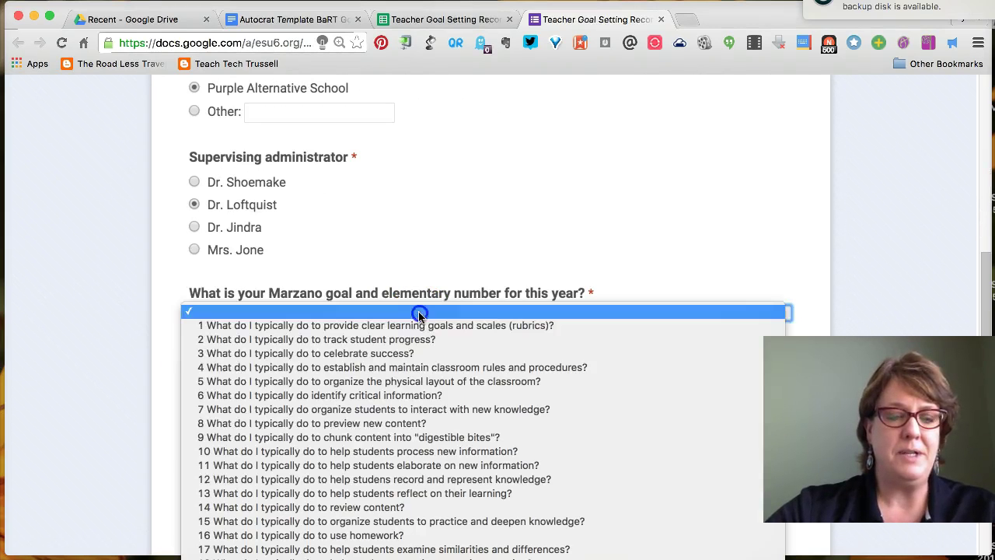
click(422, 423)
click(307, 391)
text(I)
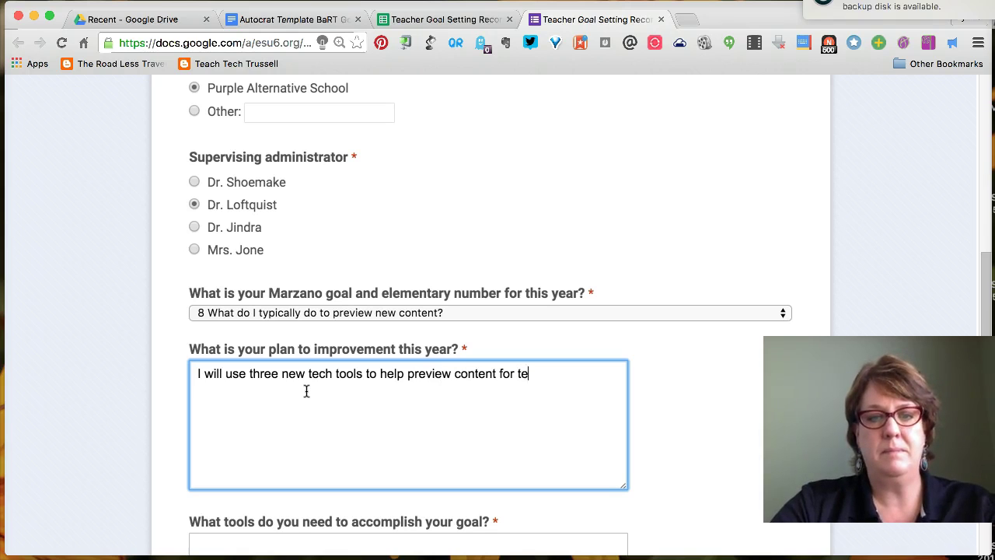
text(achers in her math classes this semester.)
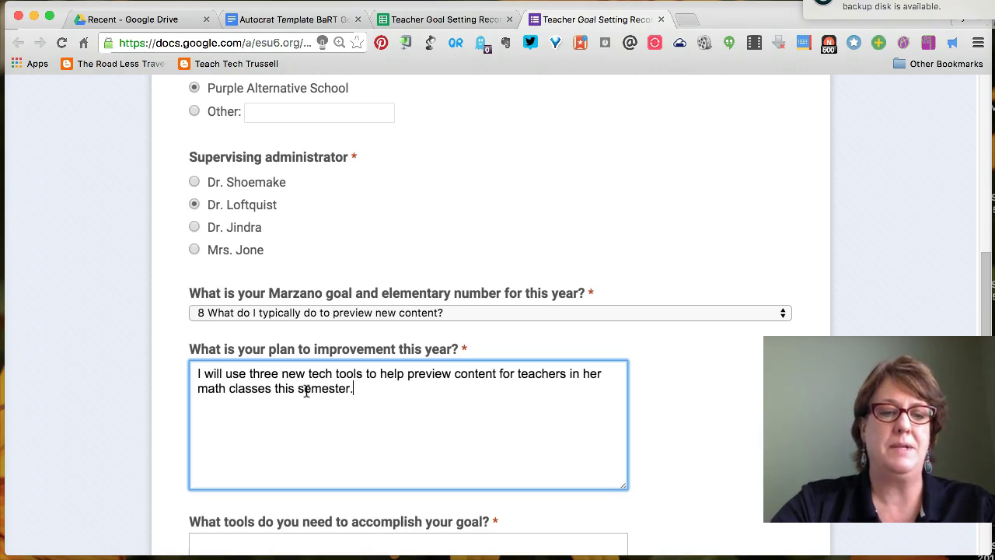
- Enter the needed tools on separate lines: "Ipad", "Itunes credit" and "Time to collaborate with colleagues and ESU PD staff"
scroll(306, 392, down, 5)
click(254, 433)
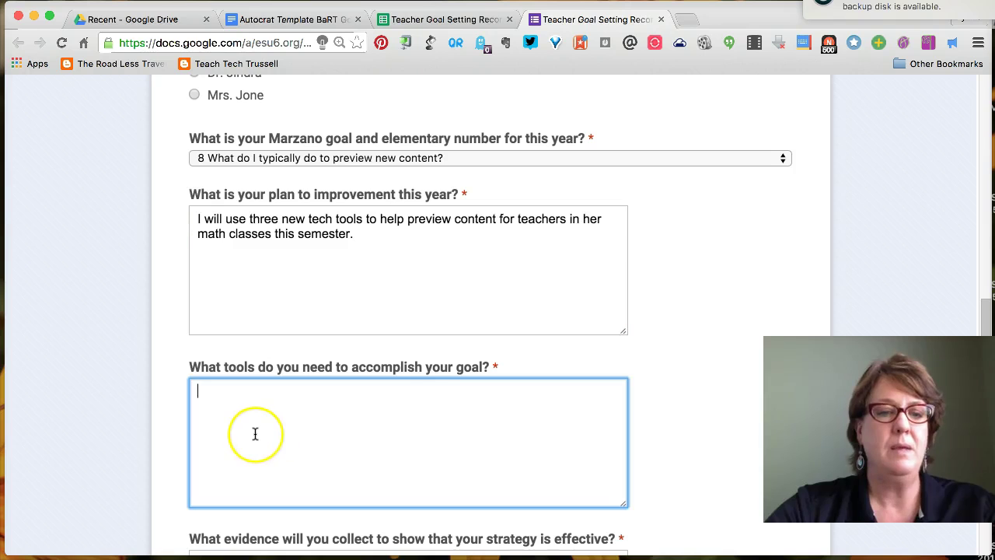
text(Ipad)
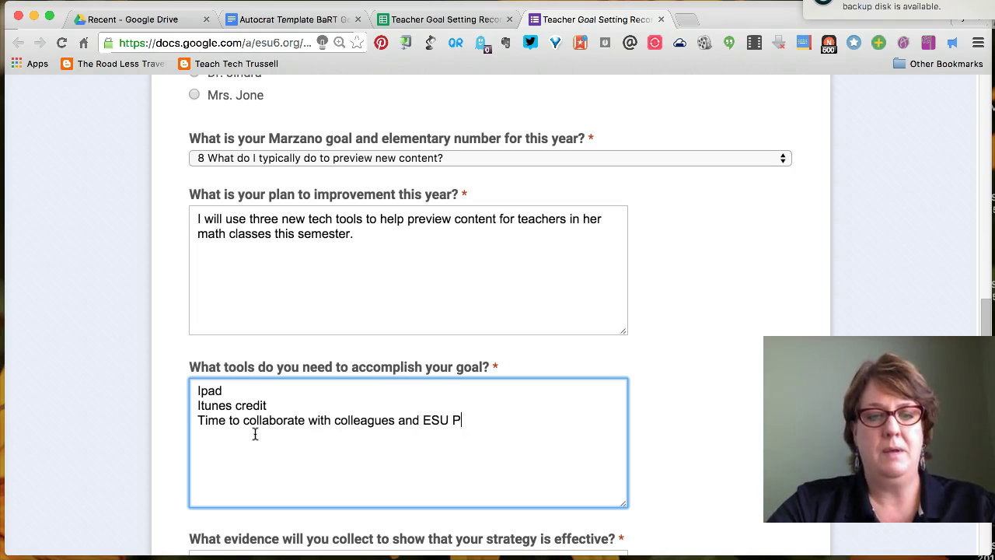
- Enter "Student products" and "Student survey" on separate lines as the evidence to collect, and submit the form
scroll(255, 434, down, 3)
click(234, 339)
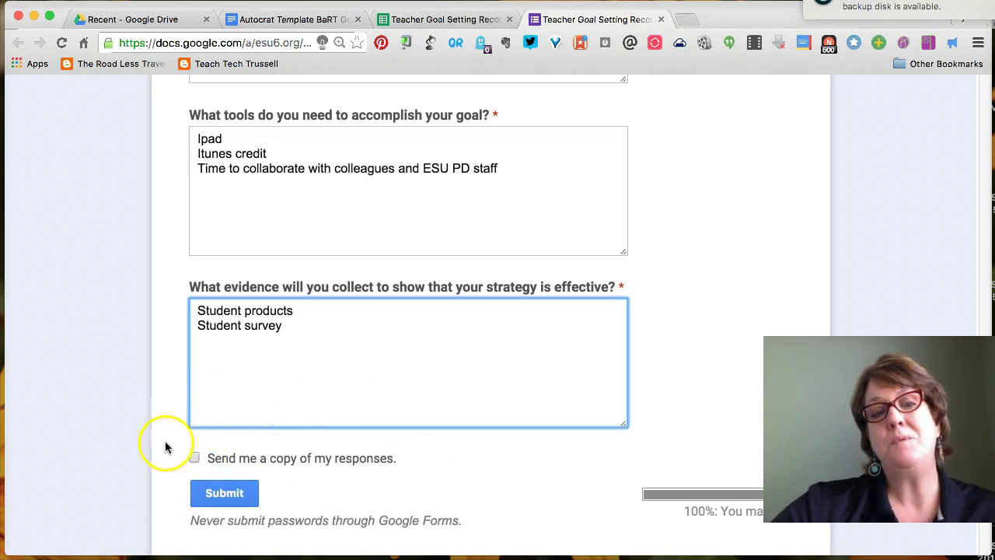
click(222, 494)
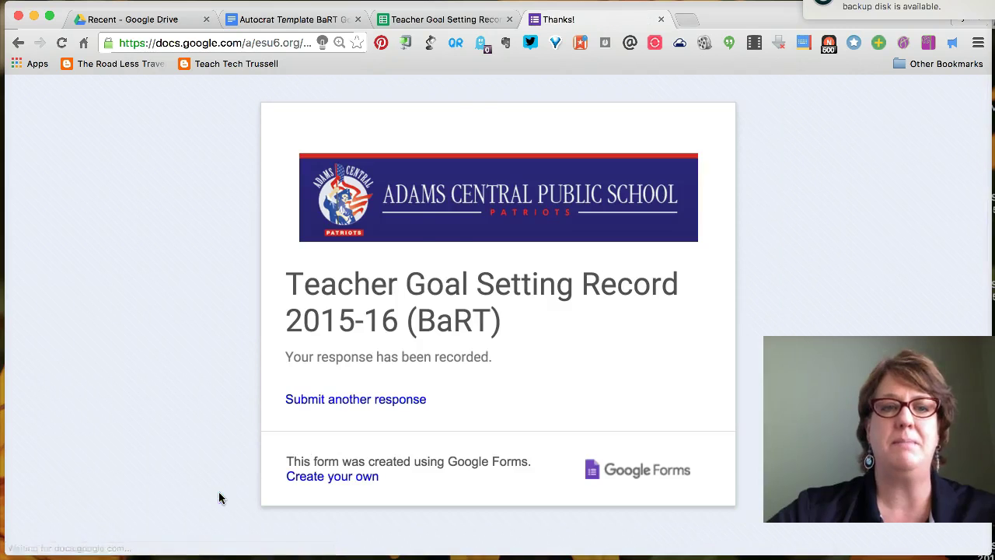
- Launch the autoCrat add-on in the Teacher Goal Setting Record 2015-16 (BaRT) (Responses) spreadsheet
click(446, 20)
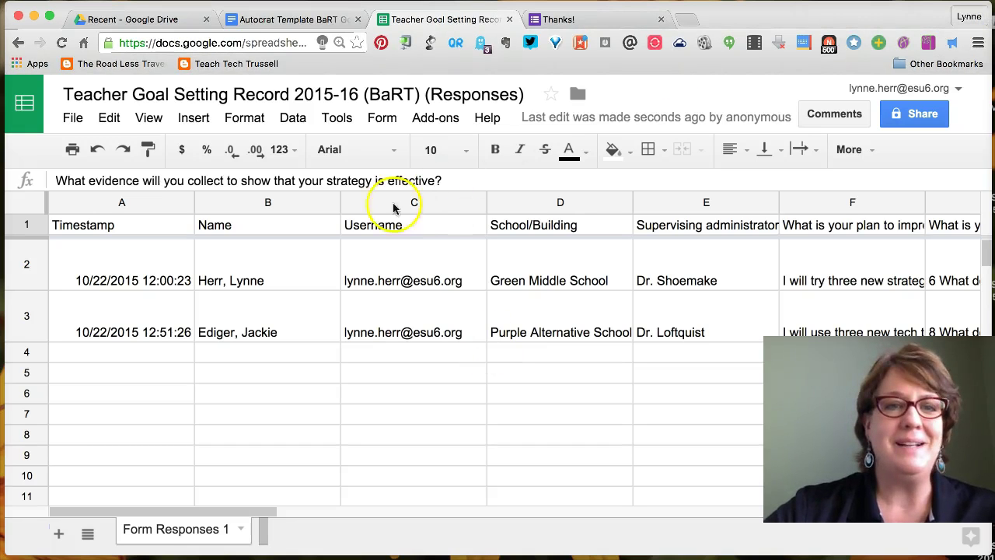
click(434, 119)
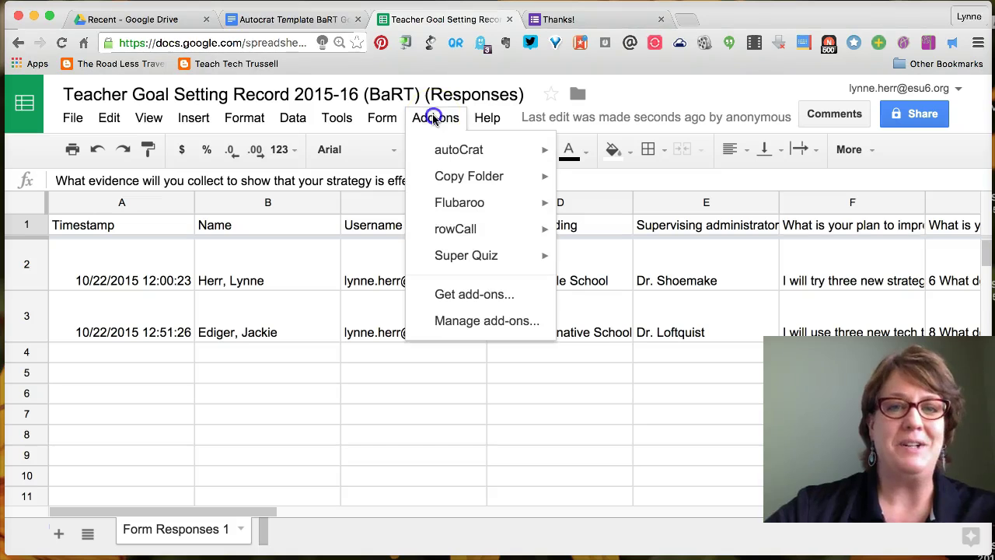
mouse_move(437, 153)
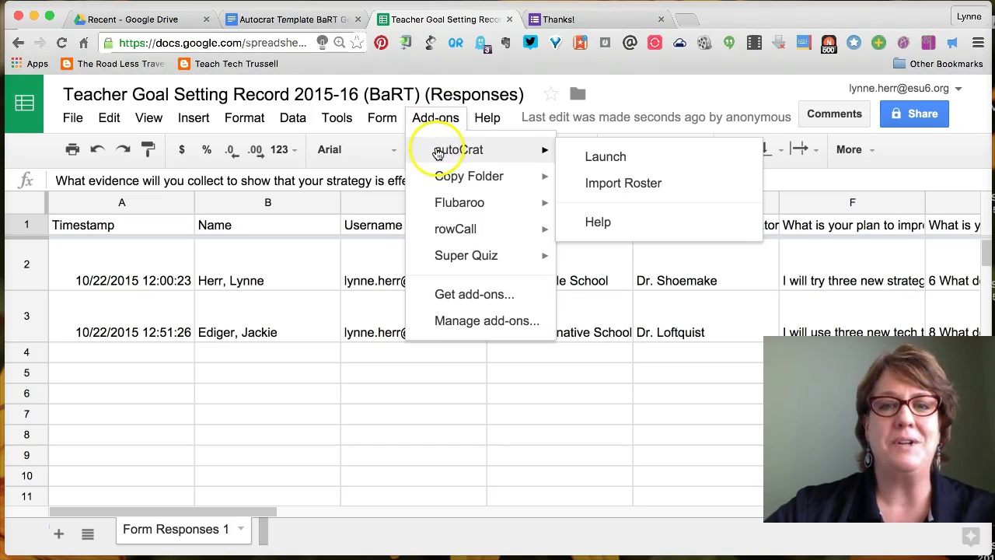
click(589, 159)
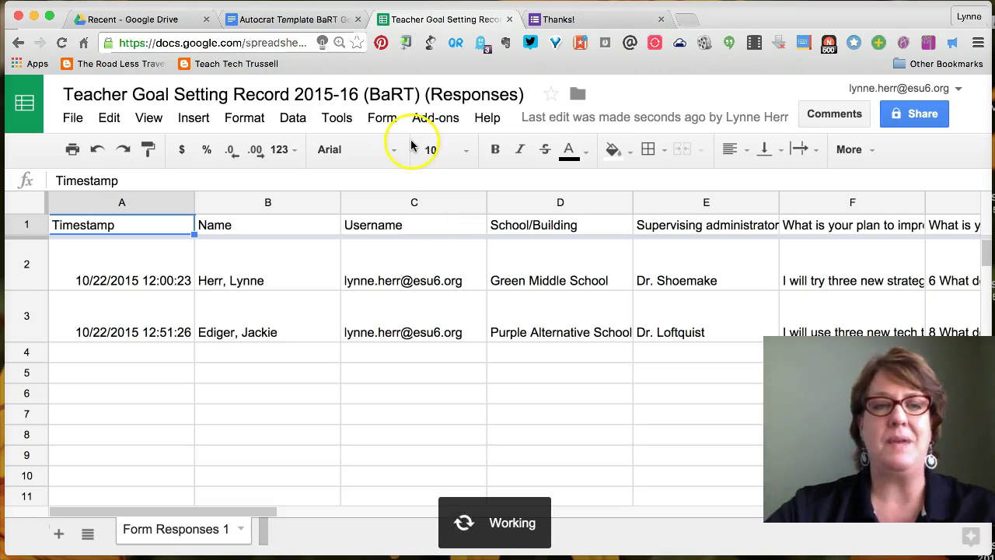
click(451, 260)
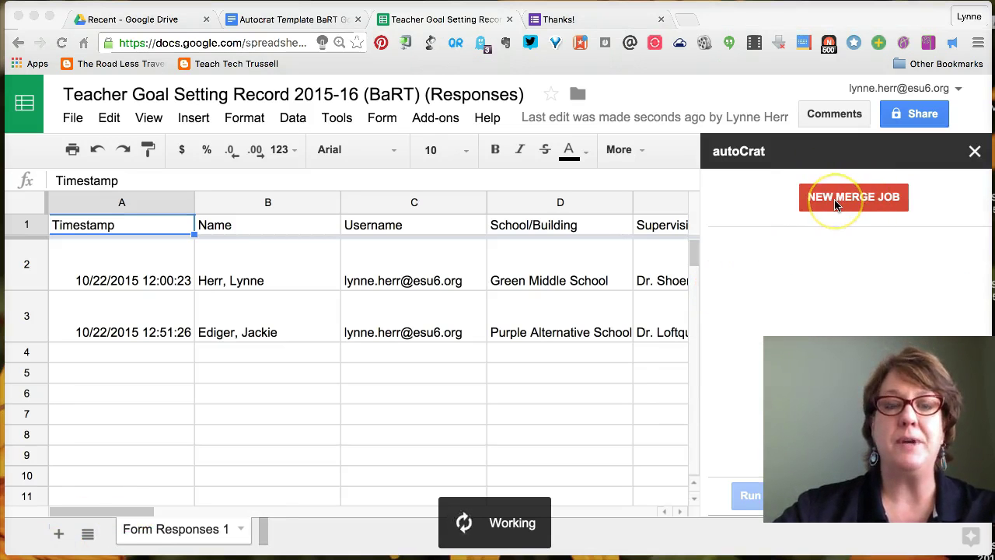
- Start a new merge job in autoCrat and dismiss the data storage error
click(828, 203)
click(855, 204)
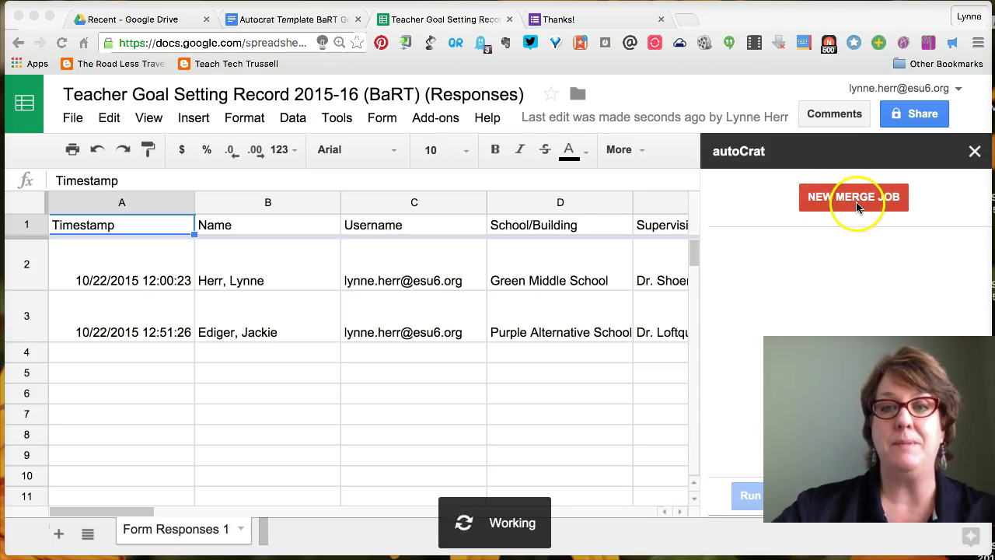
click(852, 201)
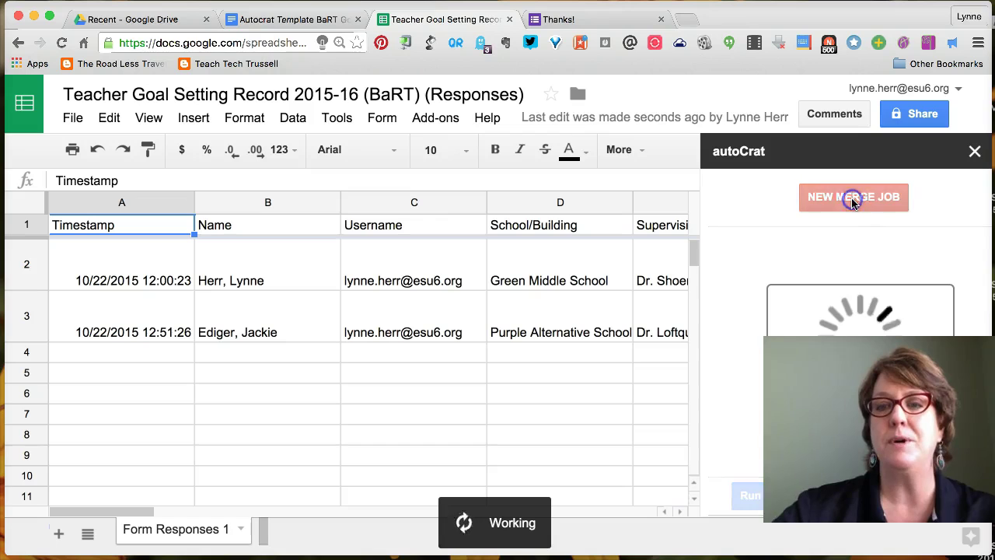
click(754, 236)
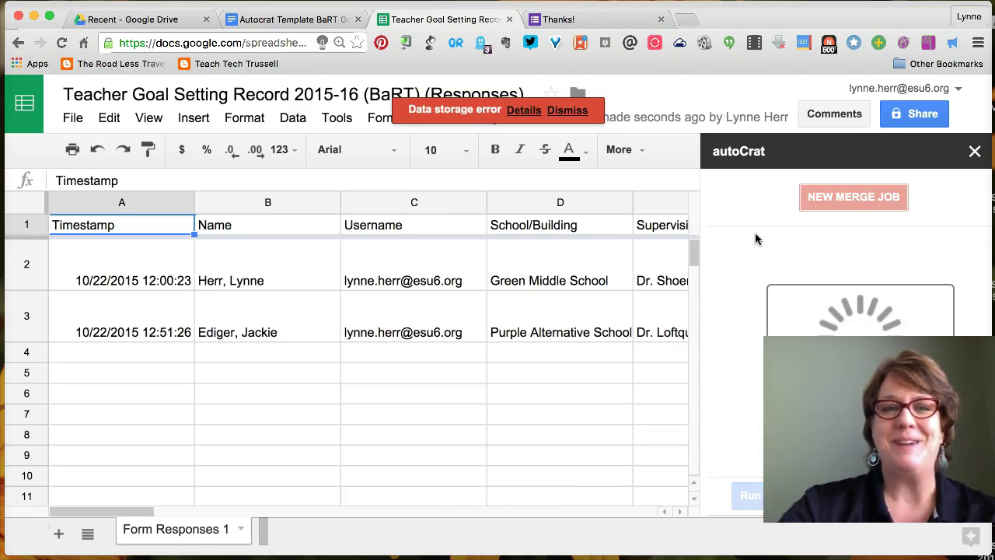
click(566, 110)
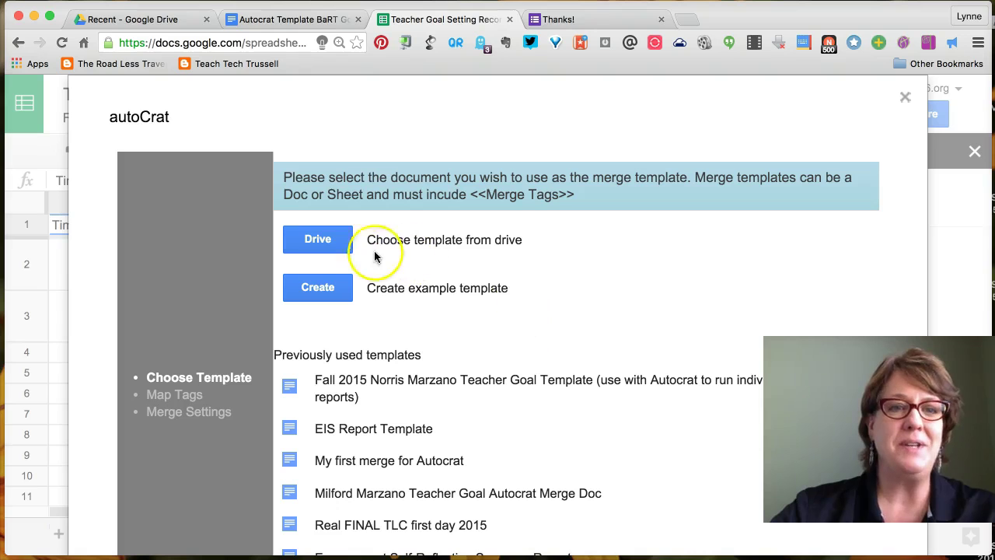
- Search Drive for "autocrat template BaRT" and choose the Autocrat Template BaRT Goal Setting document as the merge template
click(318, 242)
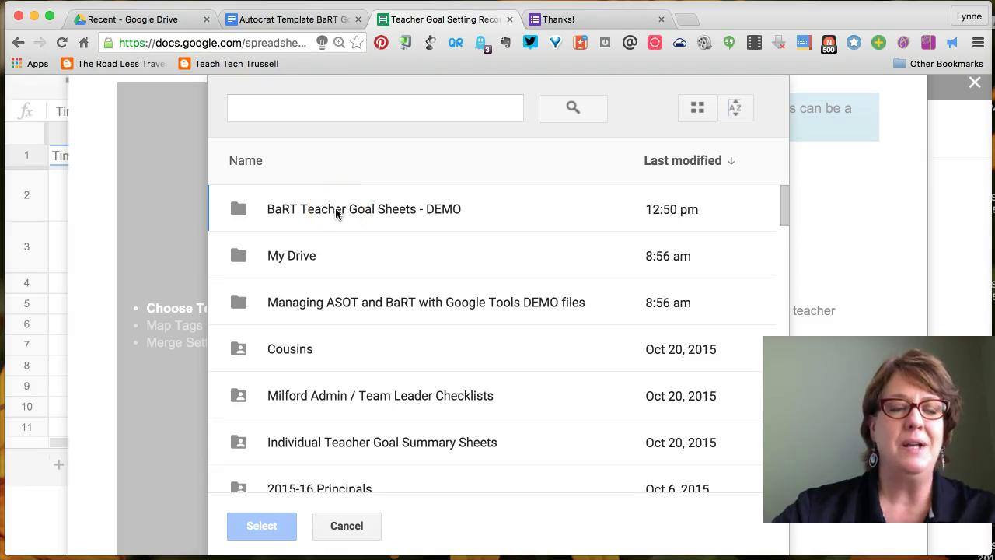
click(304, 112)
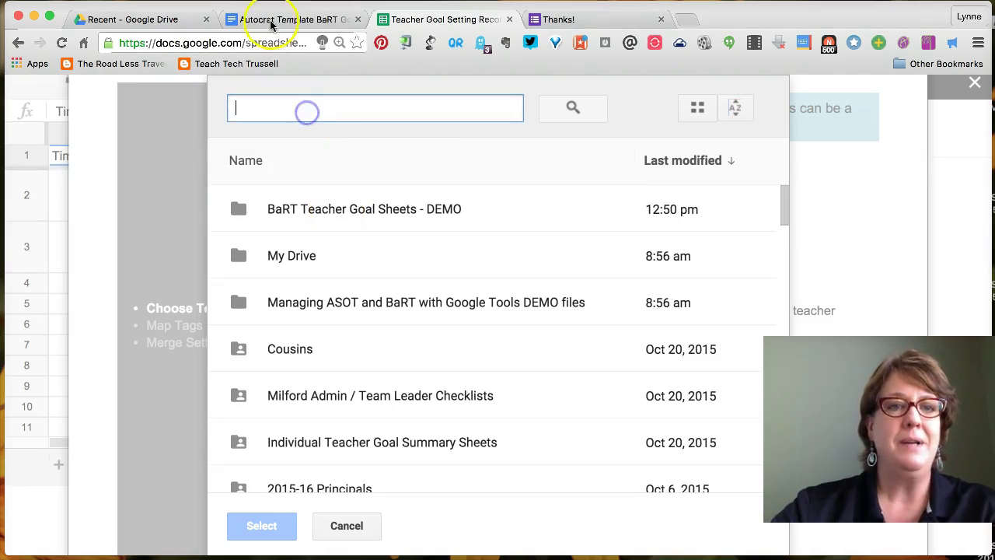
text(auto)
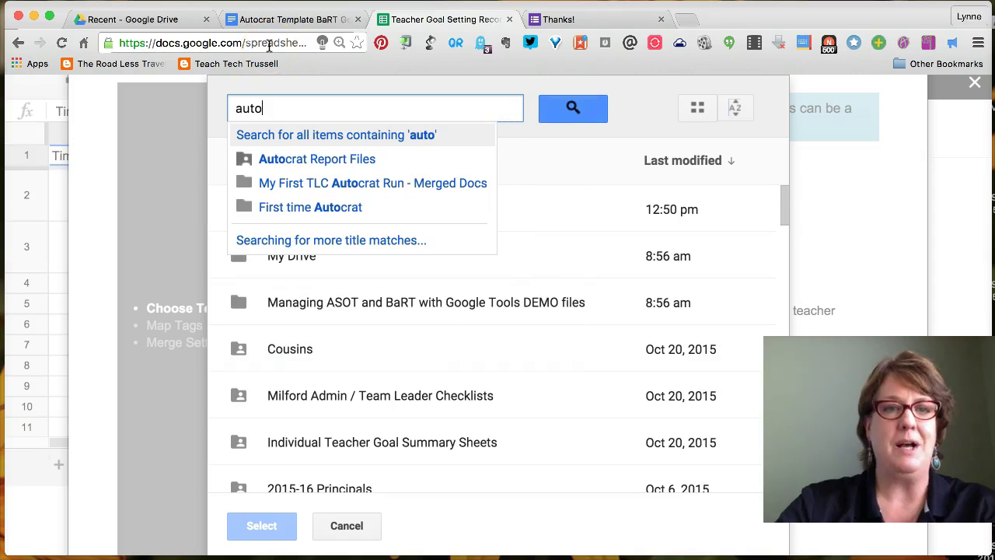
text(ctat tem)
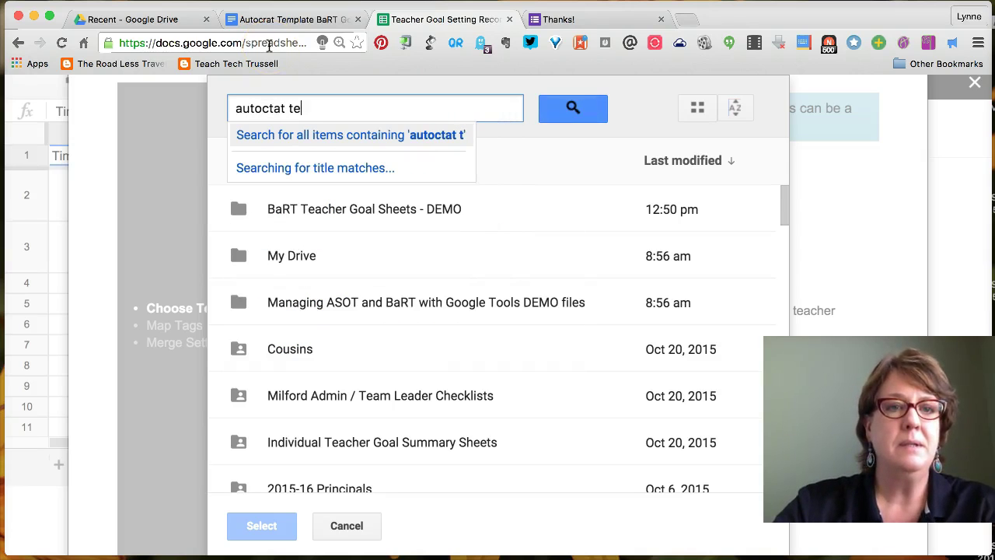
key(BackSpace)
key(BackSpace)
key(BackSpace)
key(BackSpace)
key(BackSpace)
key(BackSpace)
key(BackSpace)
text(ra)
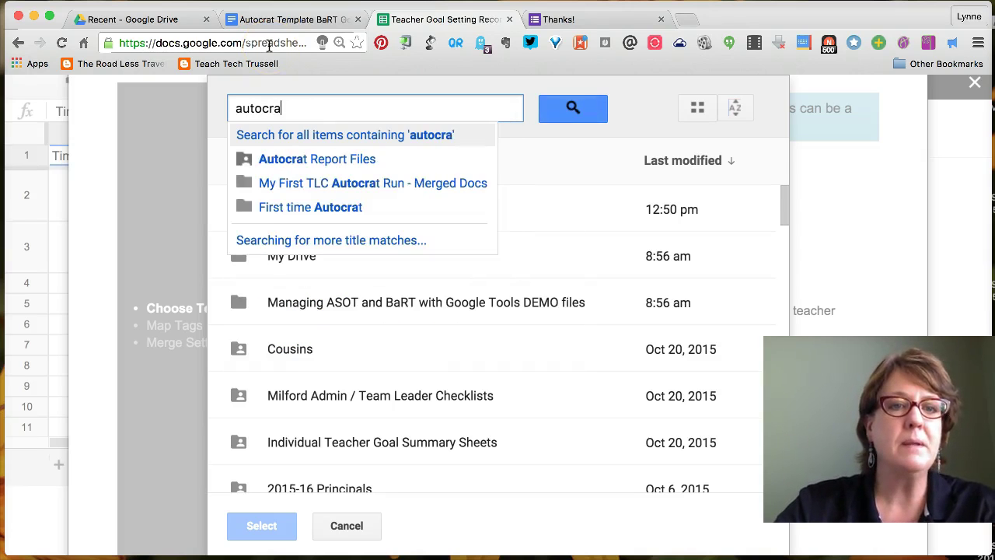
text(t template)
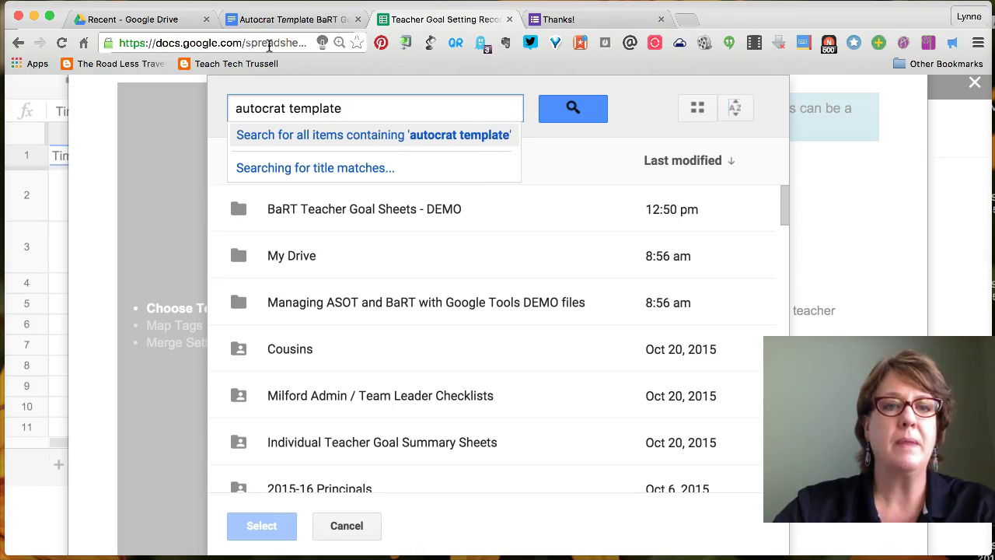
text( BaRT)
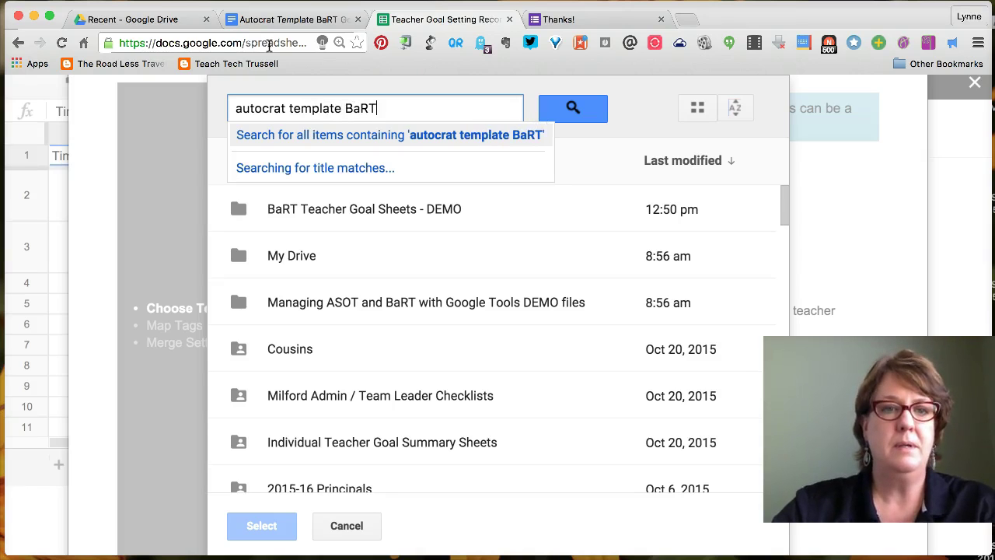
key(Return)
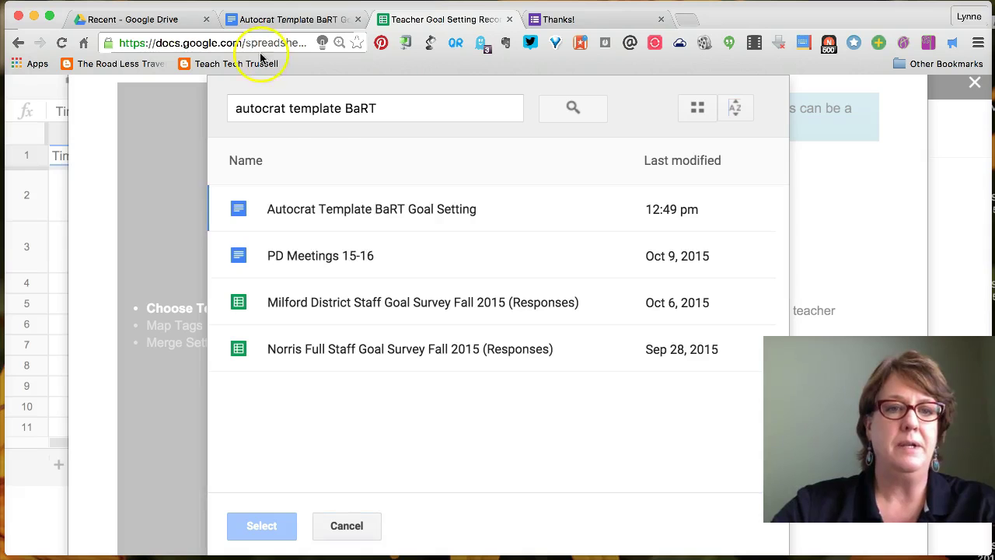
click(403, 222)
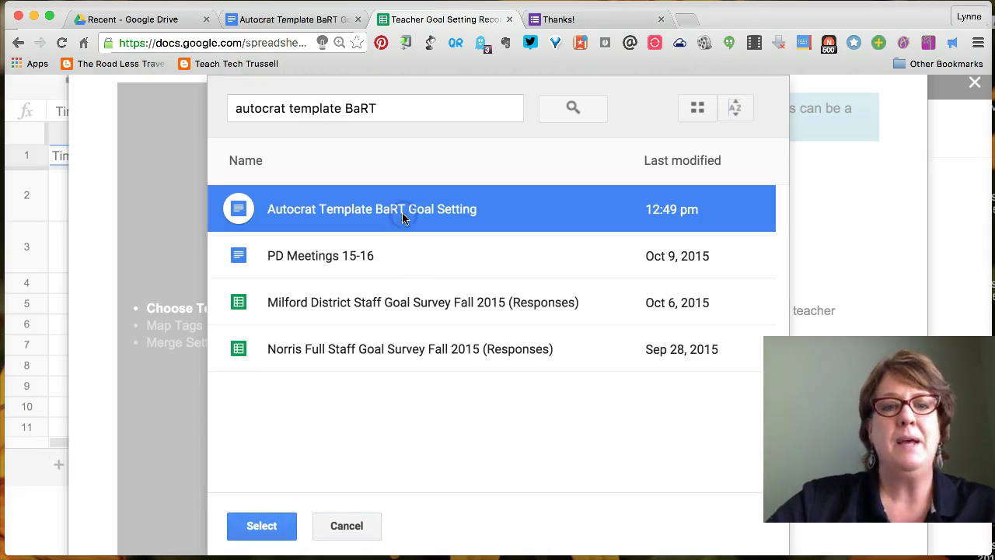
click(270, 524)
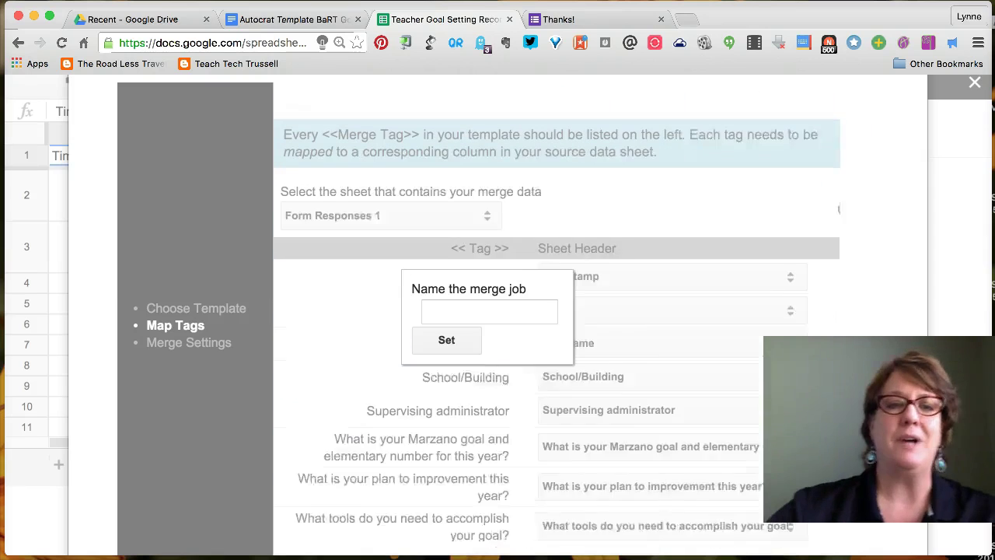
- Name the merge job "BaRT Screencast demo" and save the tag mapping to the Form Responses 1 sheet headers
click(534, 311)
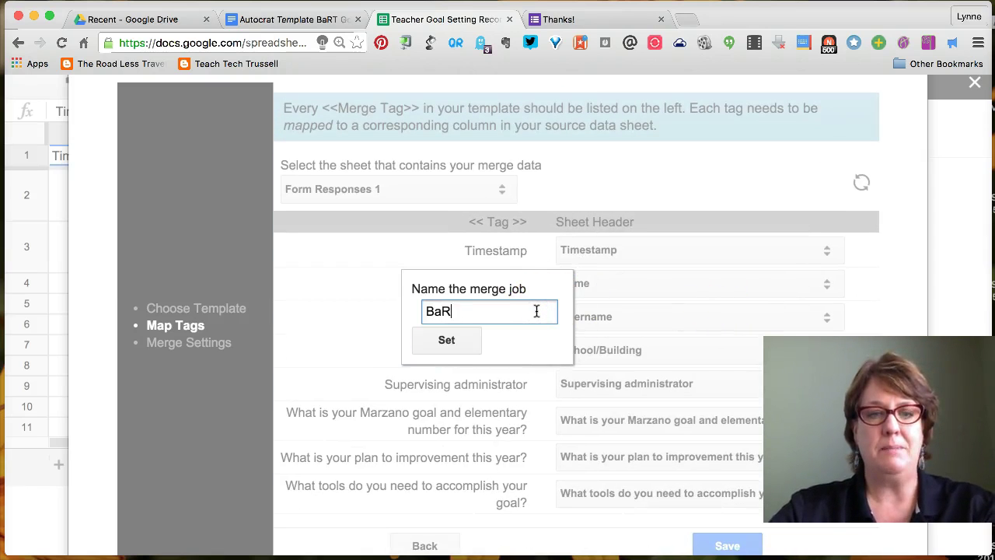
text(BaRT Screencast demo)
click(463, 340)
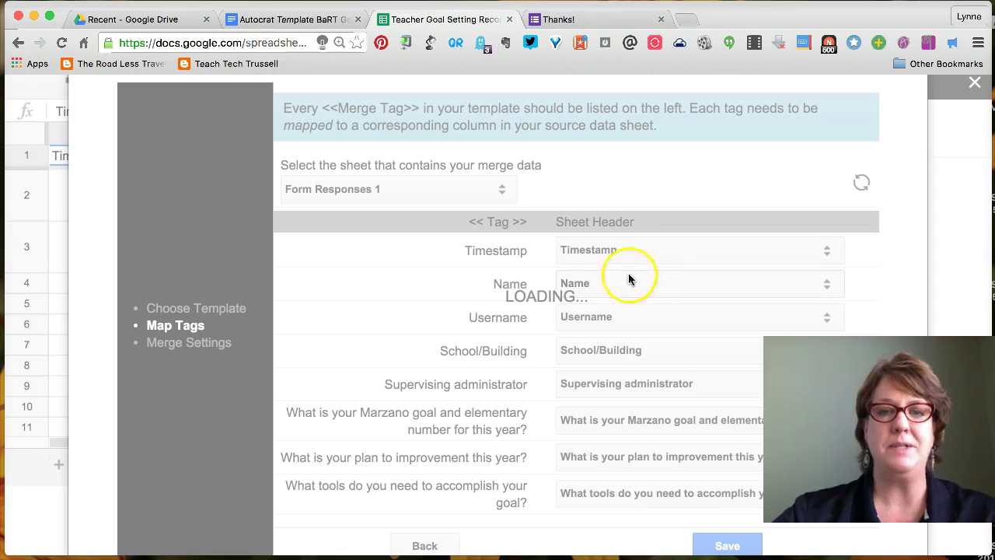
scroll(567, 398, down, 2)
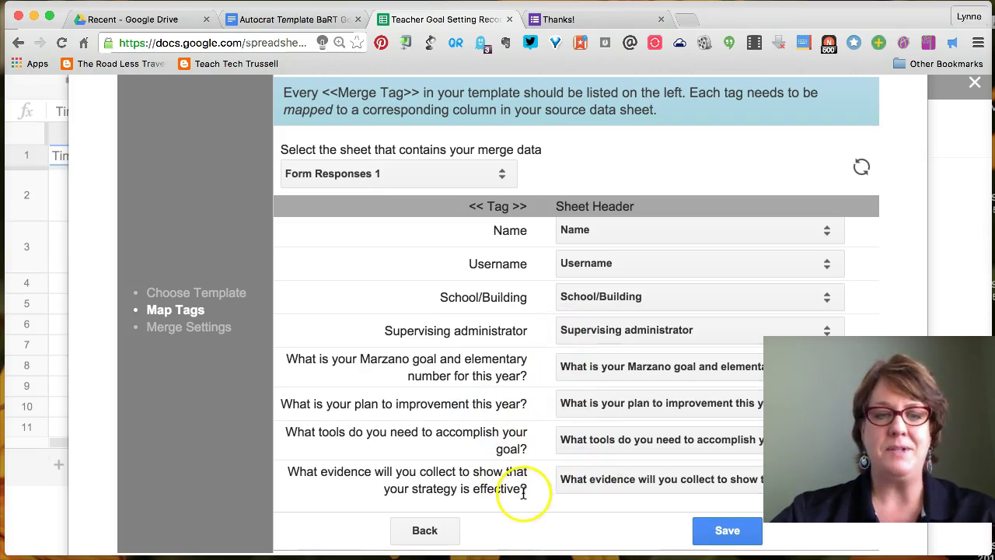
click(723, 532)
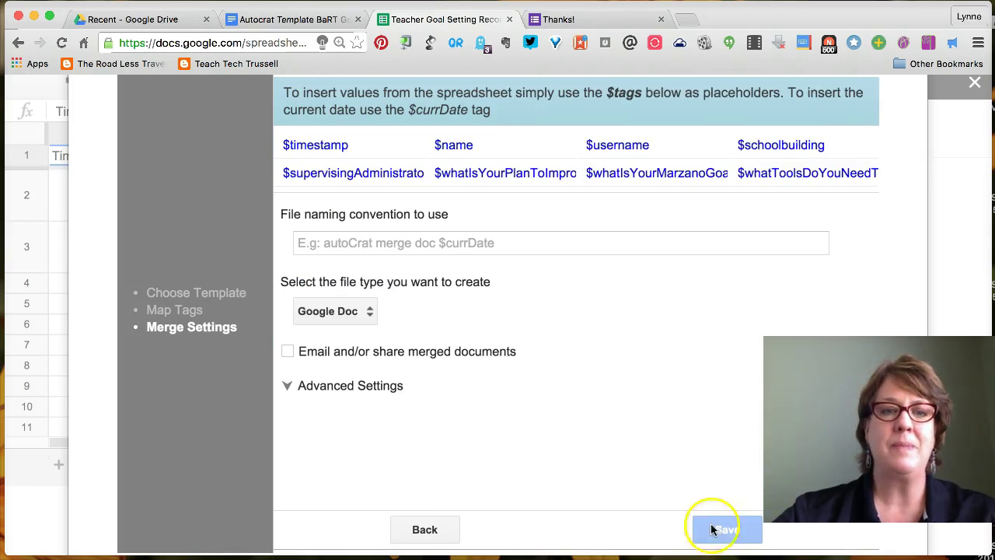
- Set the file naming convention for the merged documents to "$name, $schoolbuilding"
scroll(617, 399, up, 1)
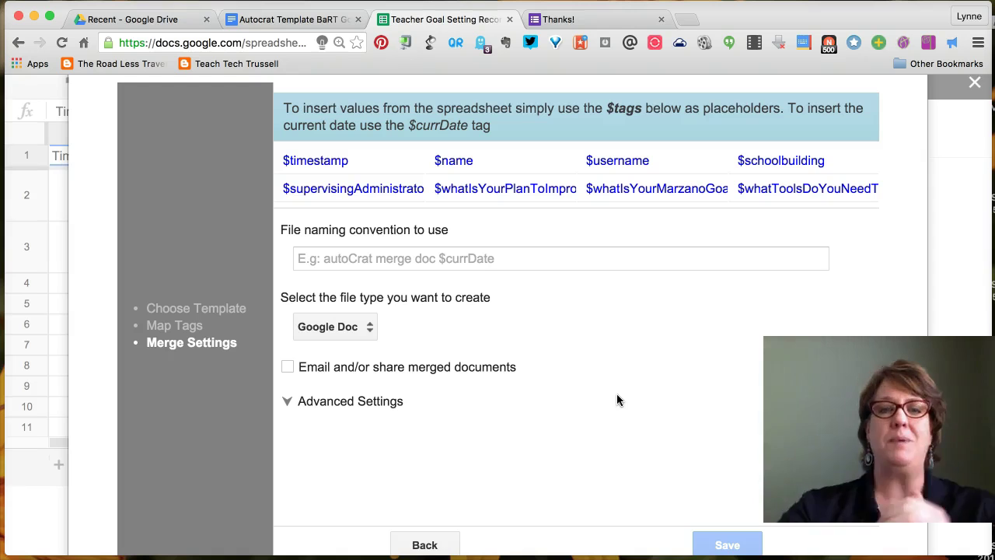
click(341, 259)
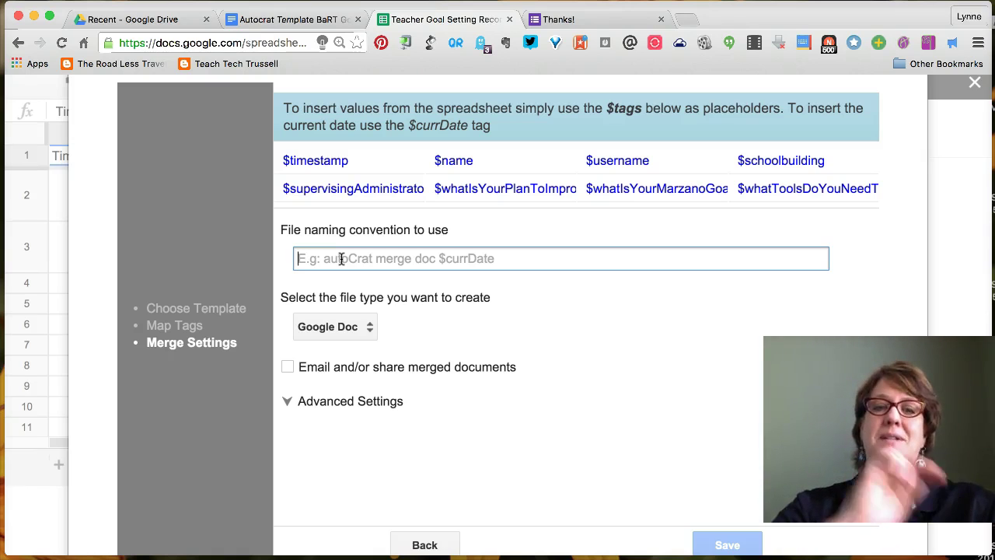
text($name)
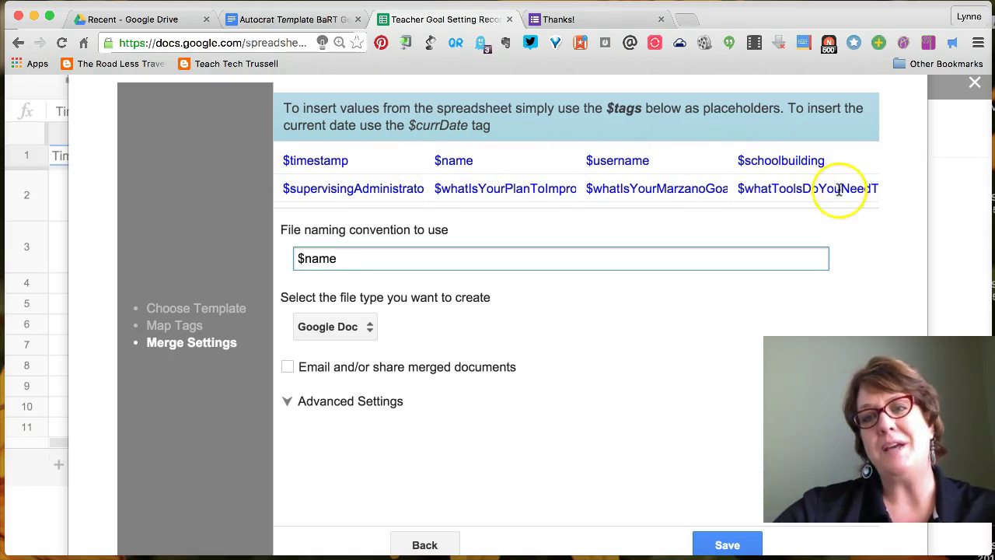
drag(350, 160, 288, 163)
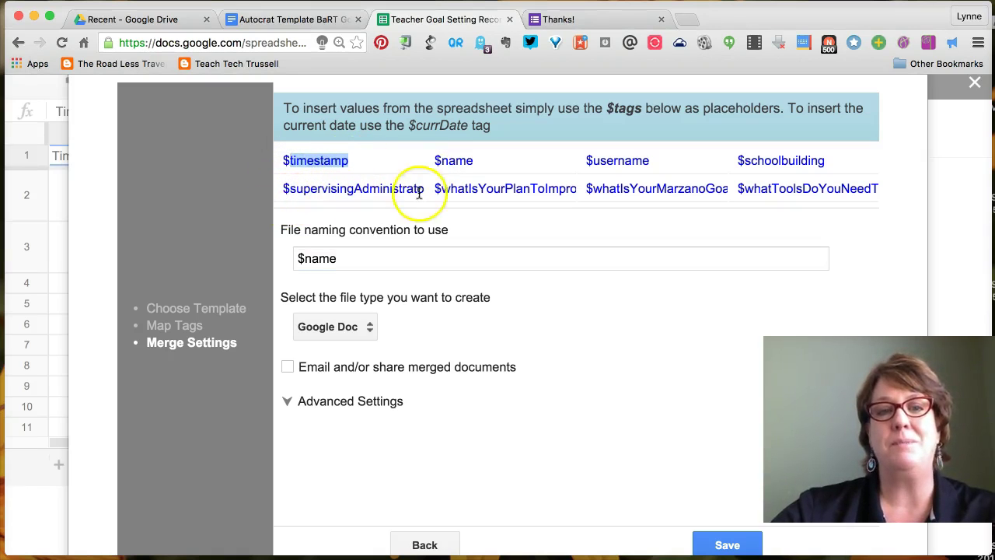
drag(441, 161, 483, 162)
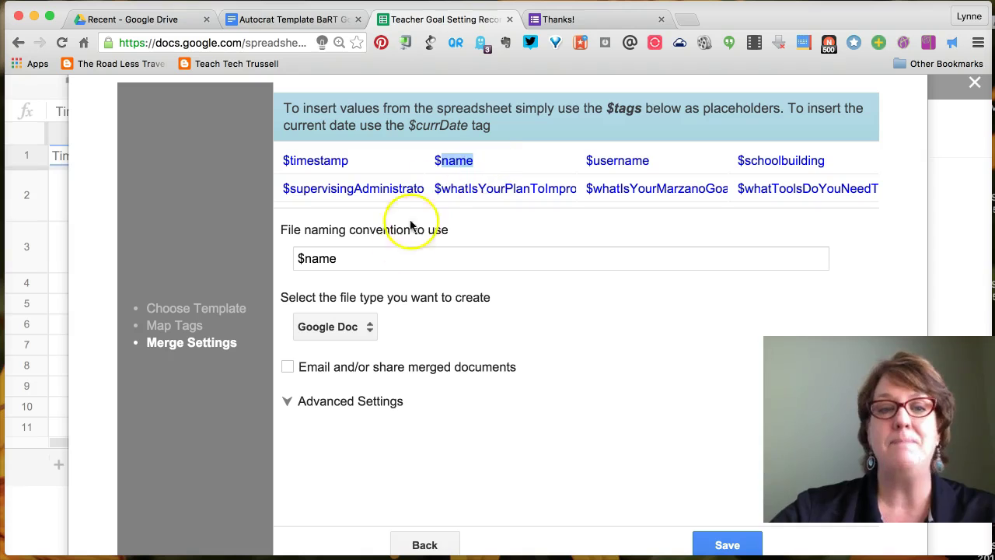
click(358, 257)
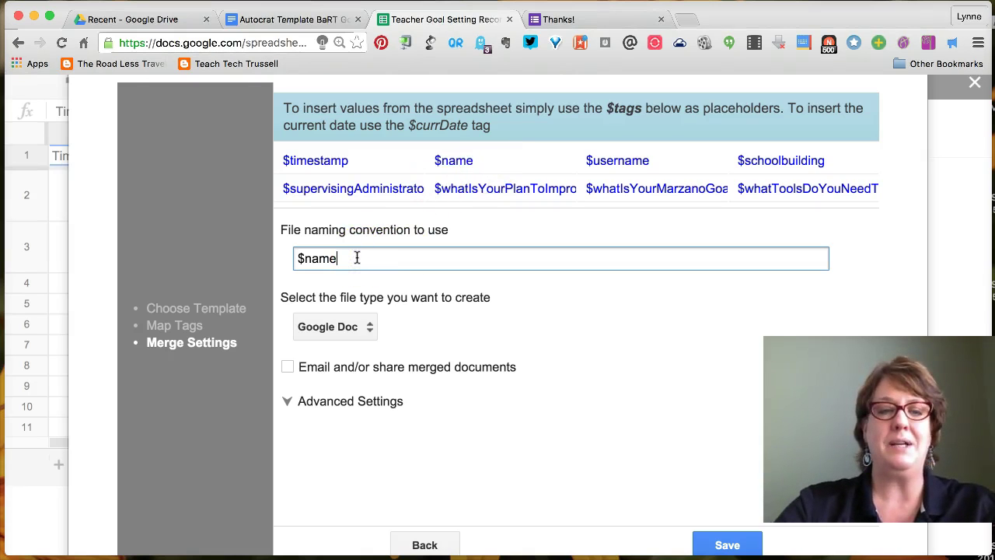
text(, $sch)
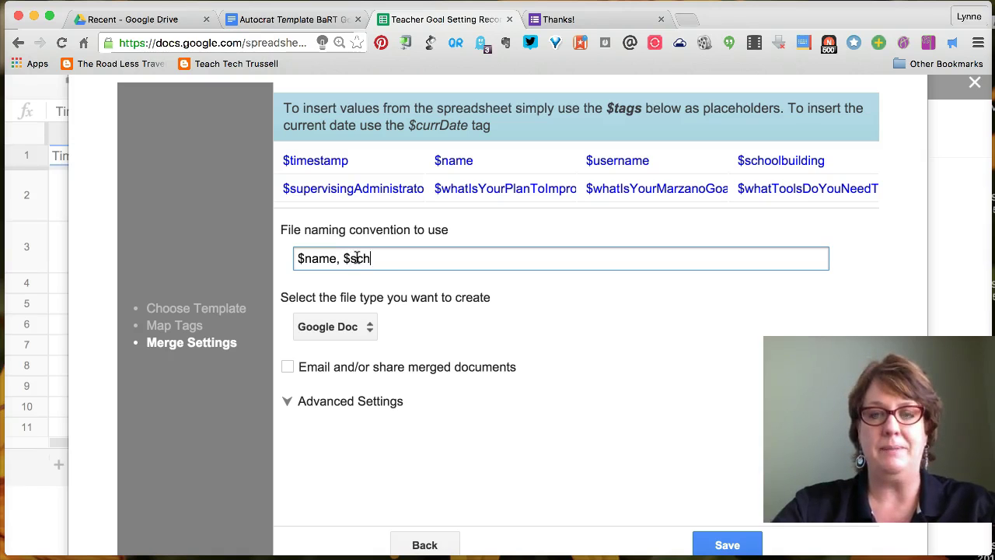
text(oolbuilding)
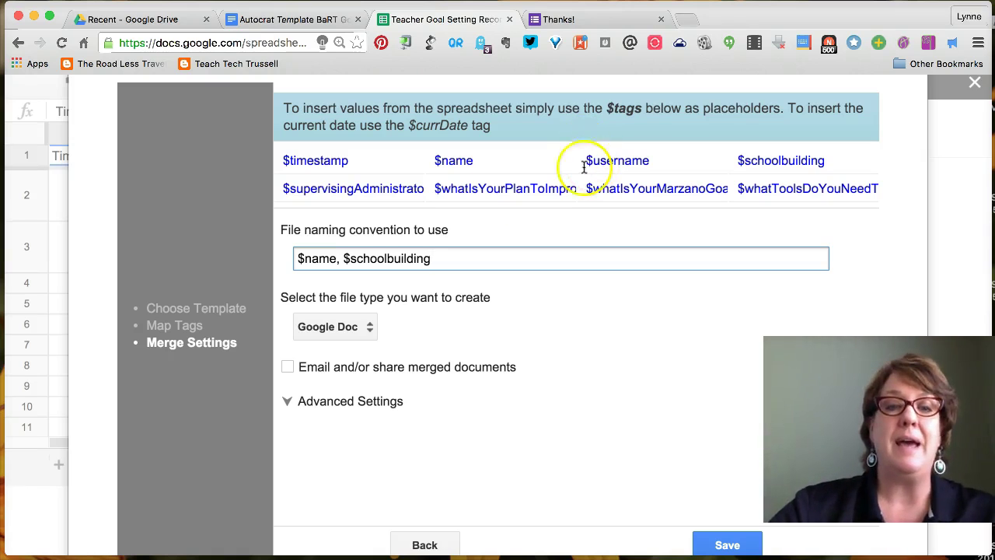
- Set the file type of the merged documents to PDF
click(367, 332)
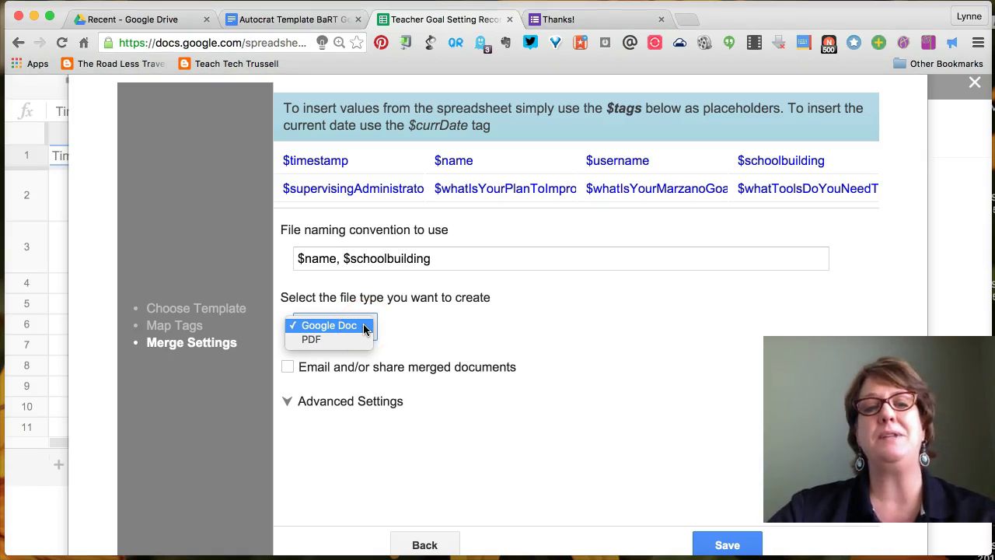
drag(364, 330, 365, 348)
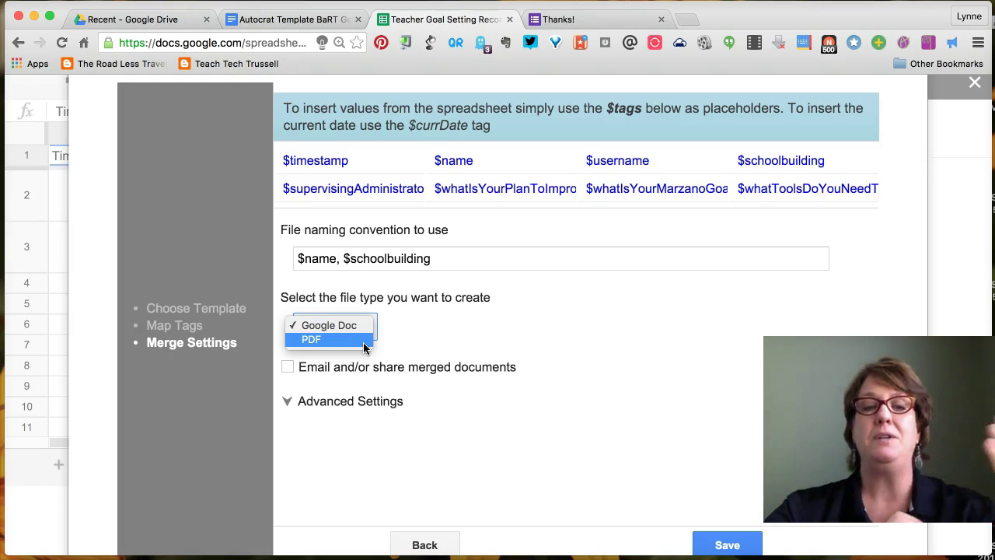
drag(362, 347, 170, 501)
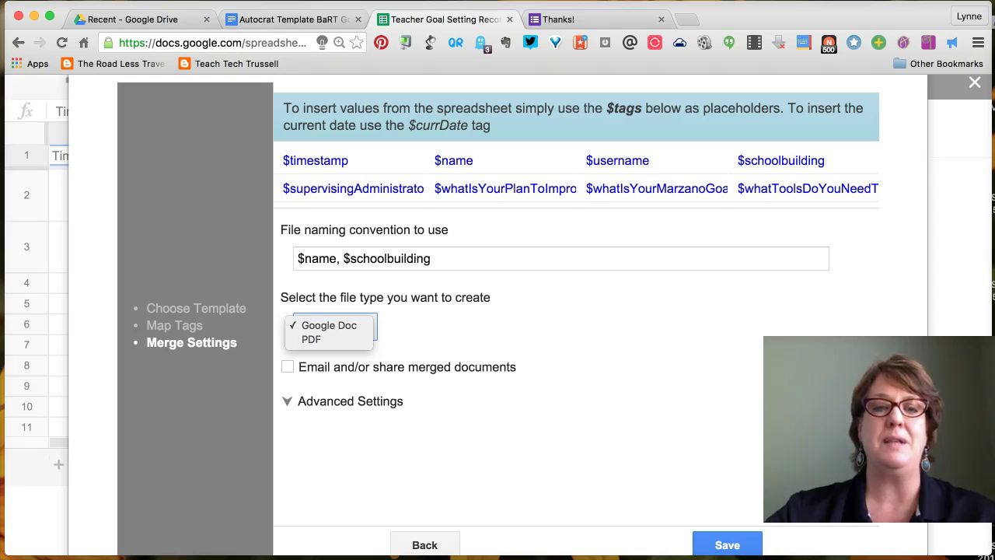
click(311, 339)
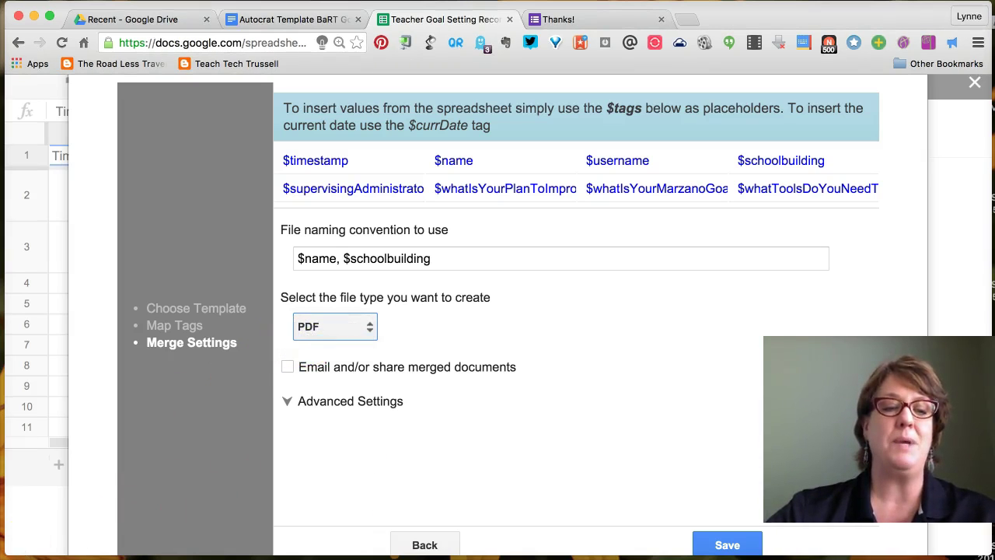
- Enable emailing and sharing of the merged documents, with the $username tag as the recipient address
click(288, 367)
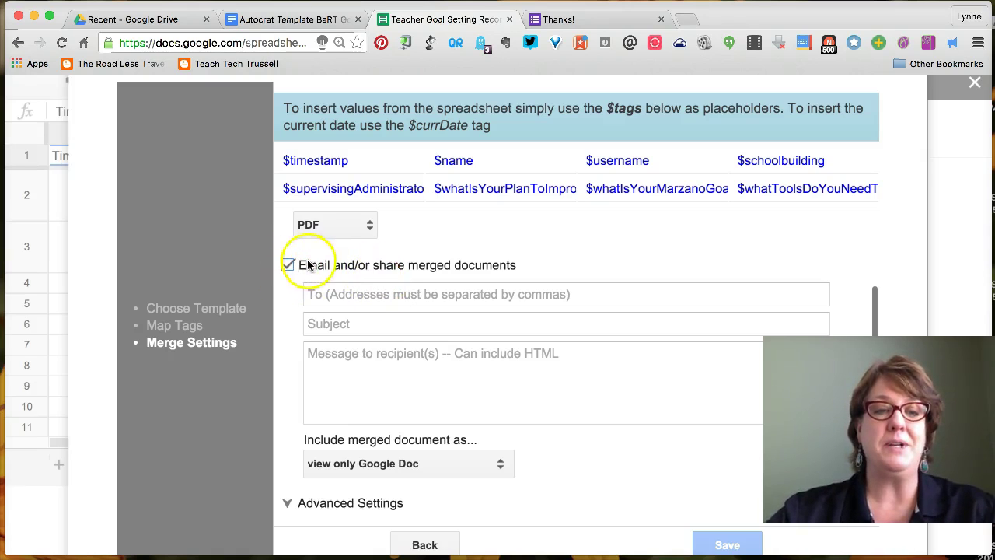
click(346, 295)
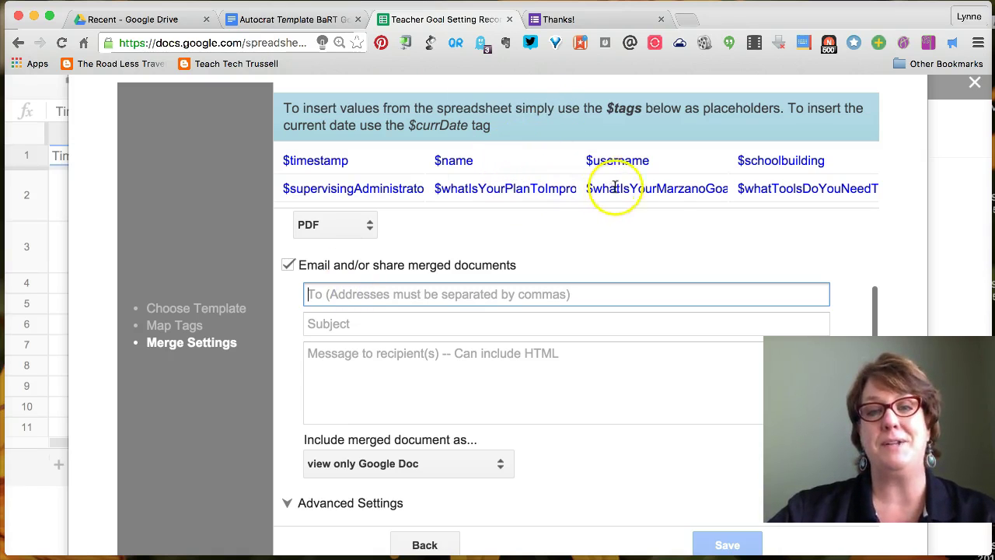
drag(649, 160, 590, 162)
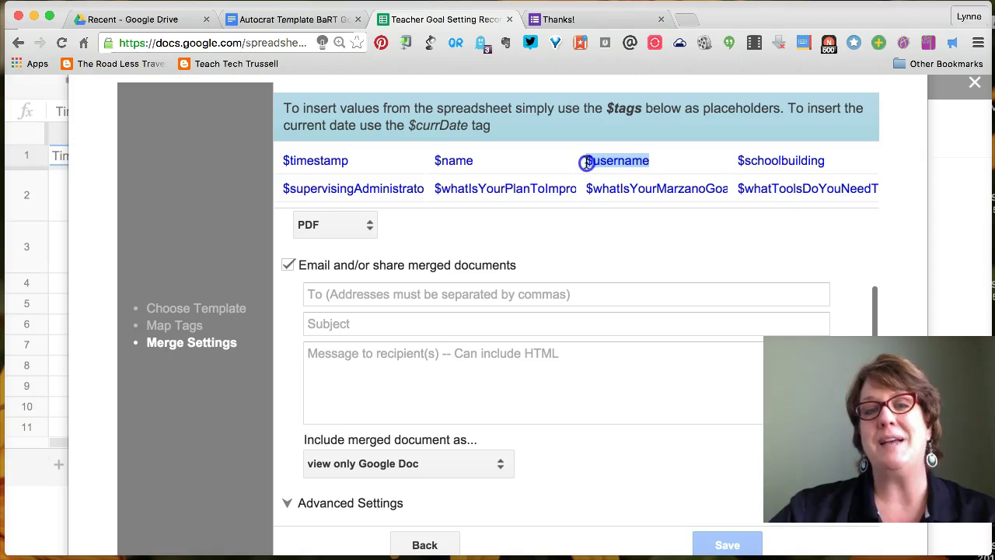
click(459, 295)
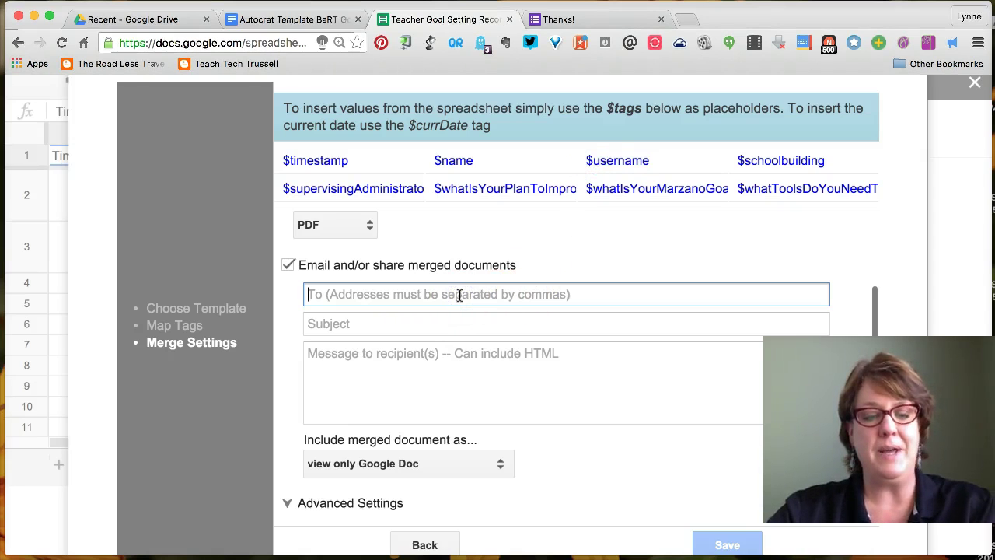
text($usernam)
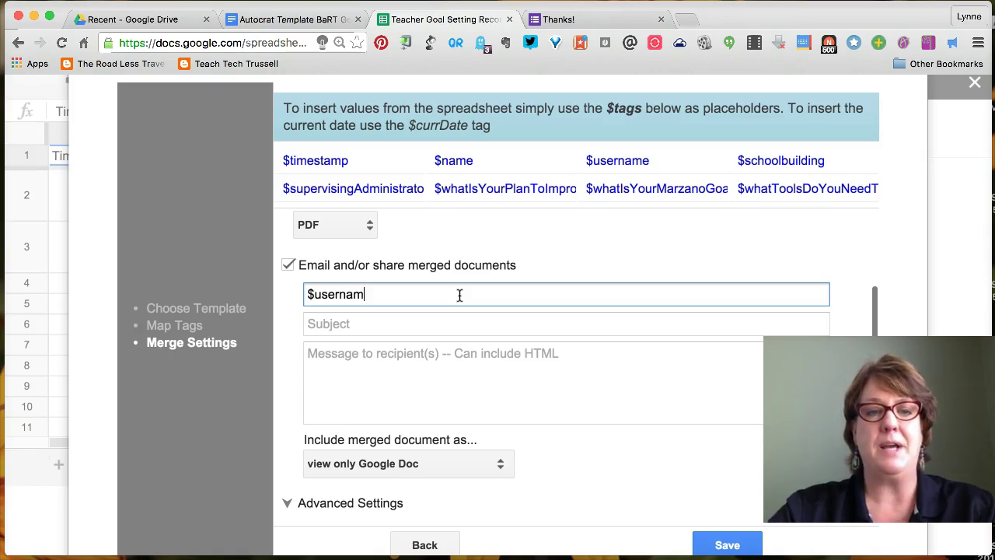
text(e)
- Set the subject of the merge email to "Your BaRT goal summary for 2015 Fall Semester"
click(444, 323)
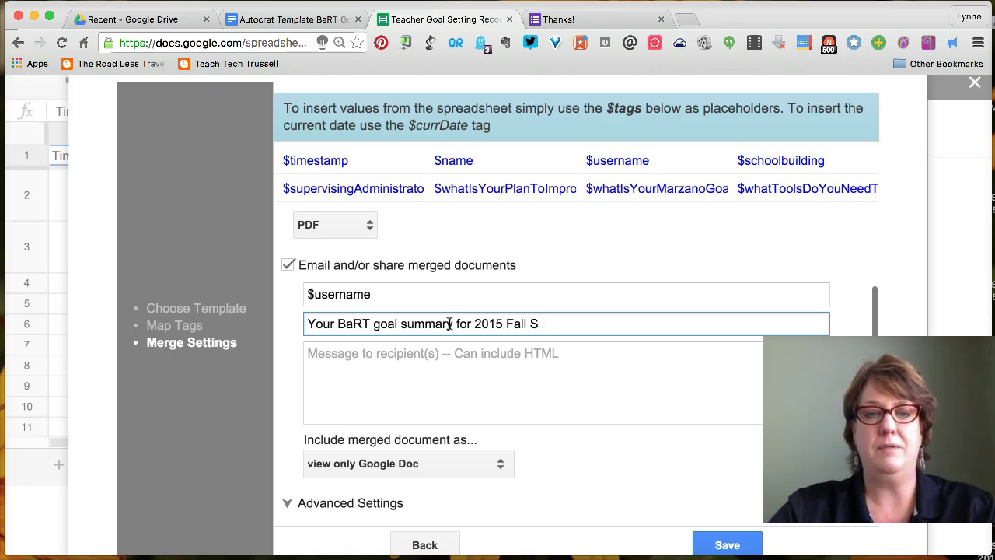
click(429, 333)
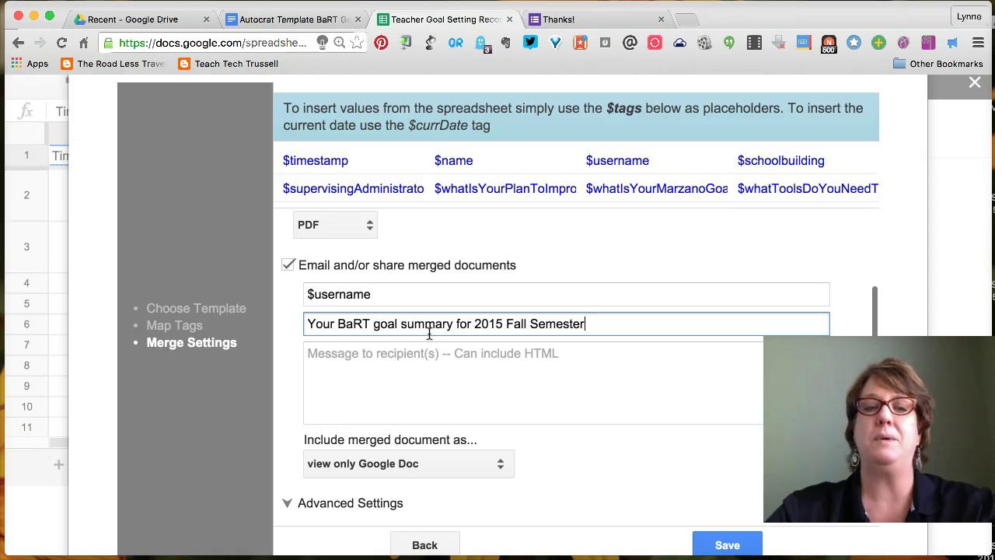
- Enter the recipient message "Thanks for your work in this process to improve teaching and ultimately improve student learning!"
click(457, 369)
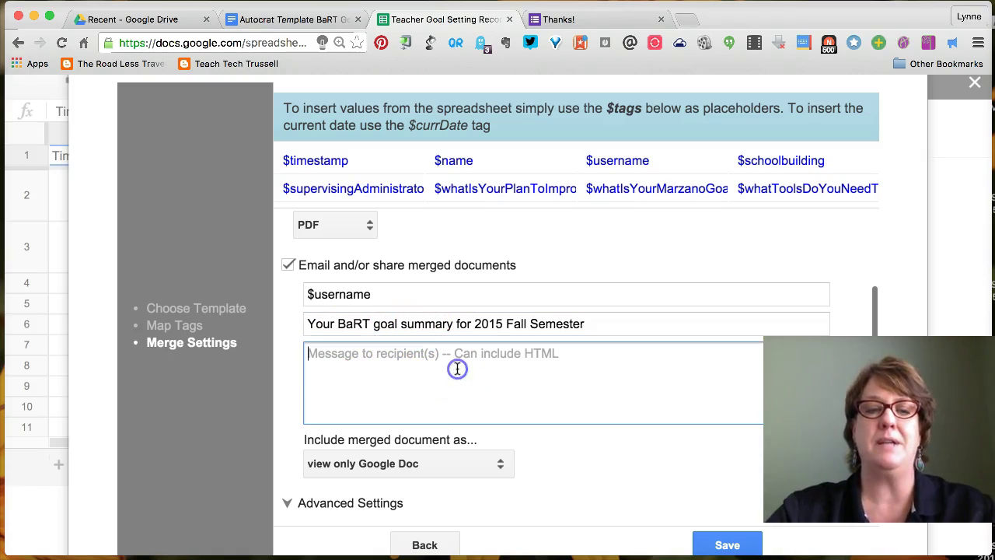
text(Hoop)
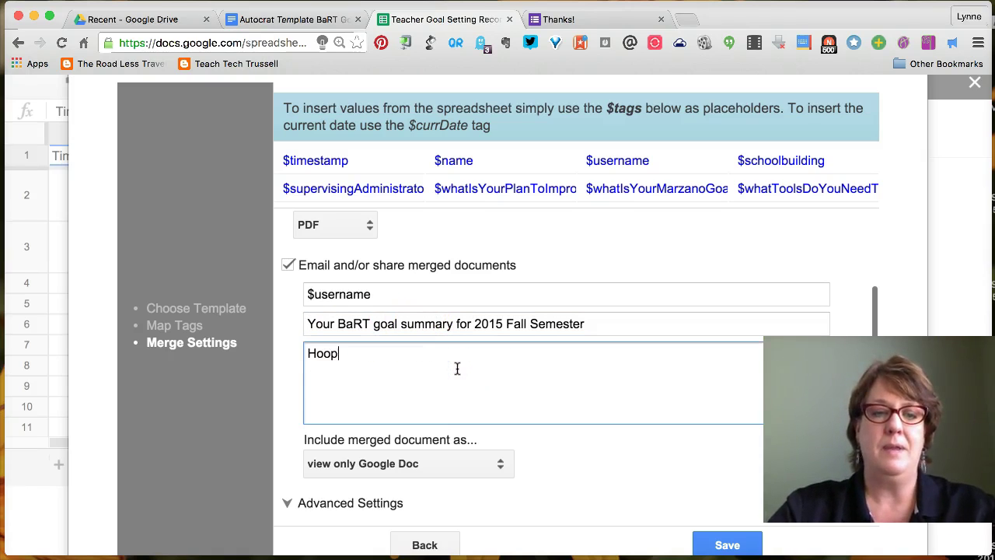
key(BackSpace)
key(BackSpace)
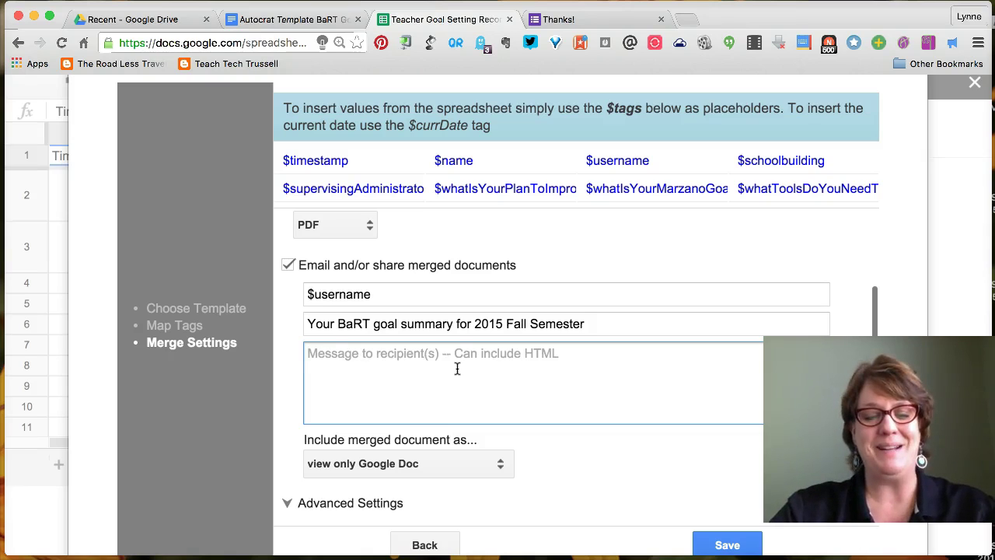
text(Thanks for your work in this process to improve teaching and ultimately improve s)
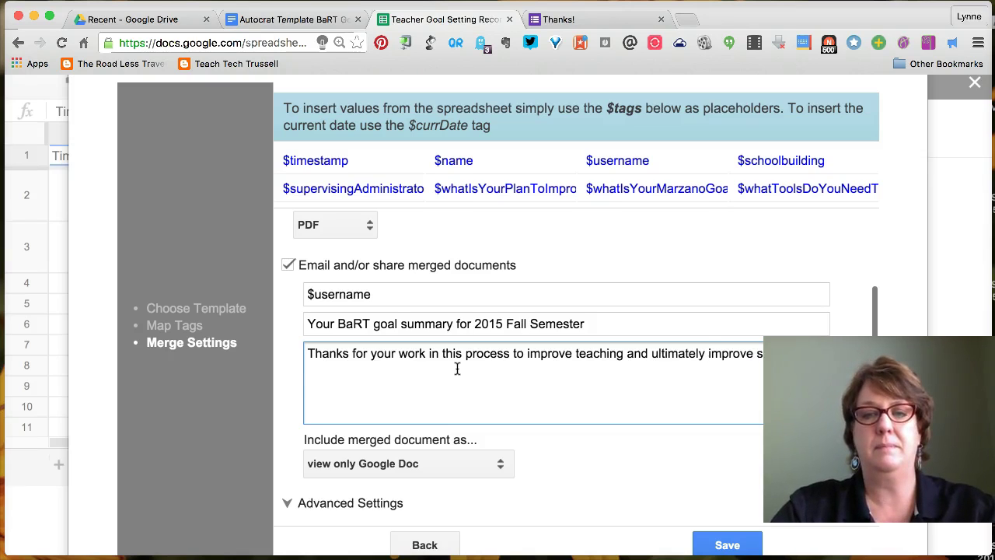
- Add the BaRT Teacher Goal Sheets - DEMO folder as the destination for the merged documents in the advanced settings
scroll(461, 455, down, 1)
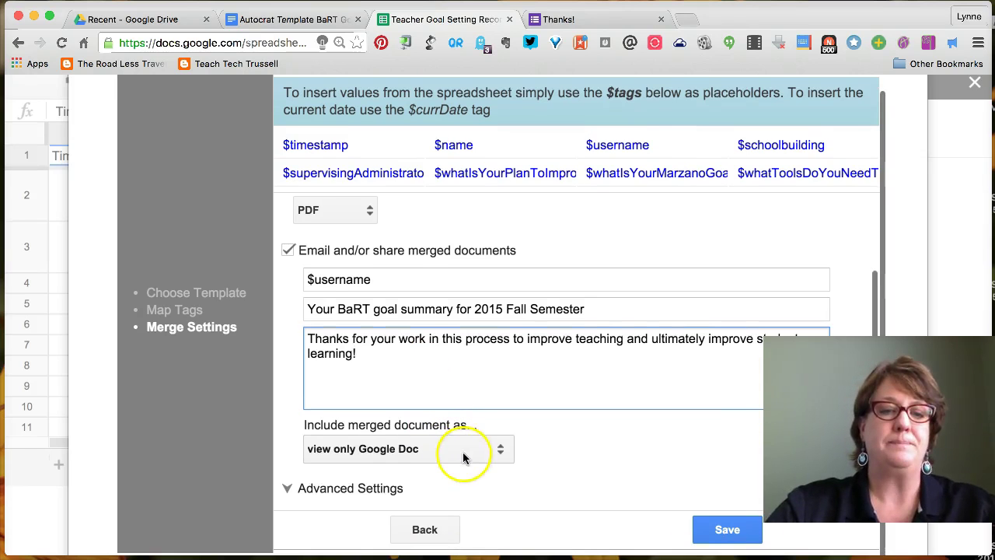
click(322, 491)
scroll(322, 493, down, 5)
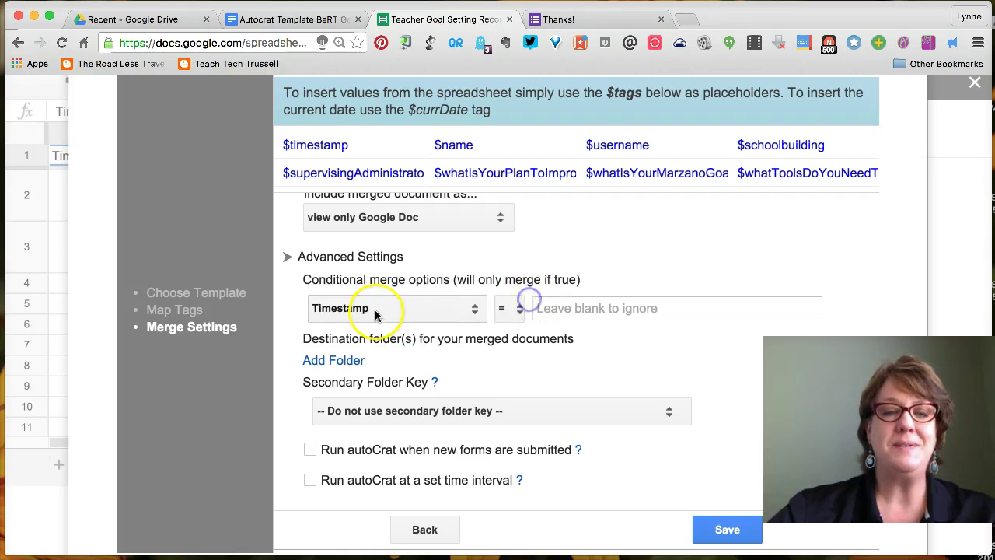
click(335, 361)
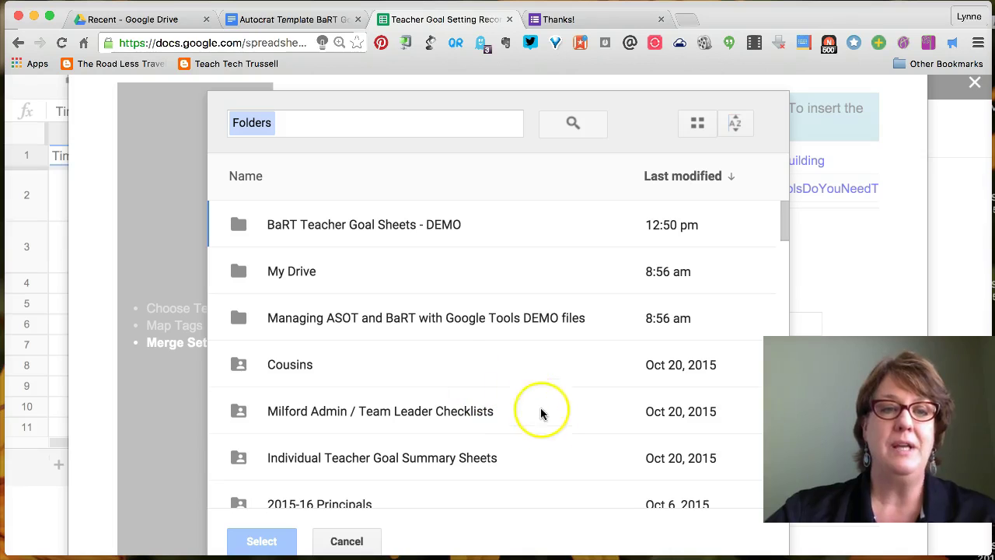
click(432, 227)
click(257, 538)
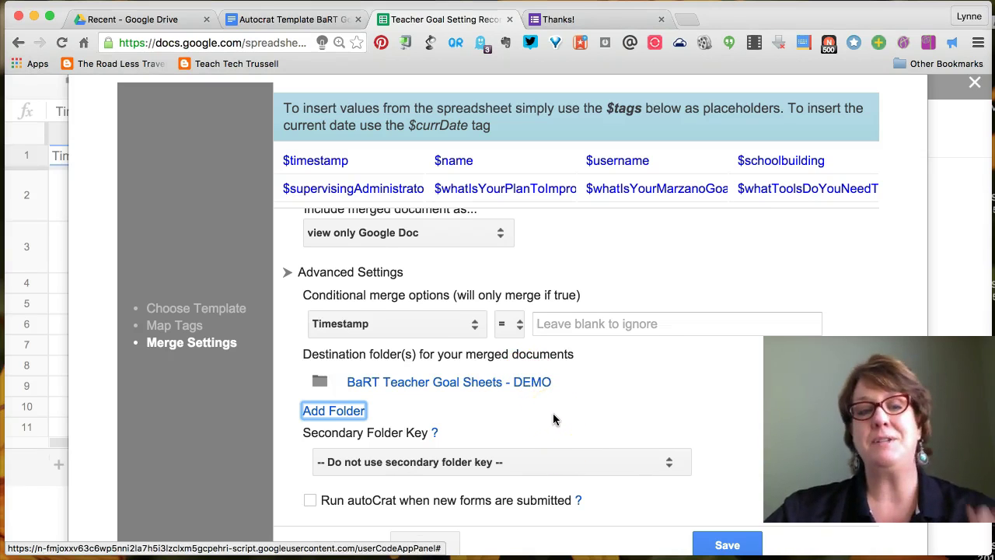
- Set autoCrat to run when new forms are submitted and save the merge job settings
scroll(553, 413, down, 2)
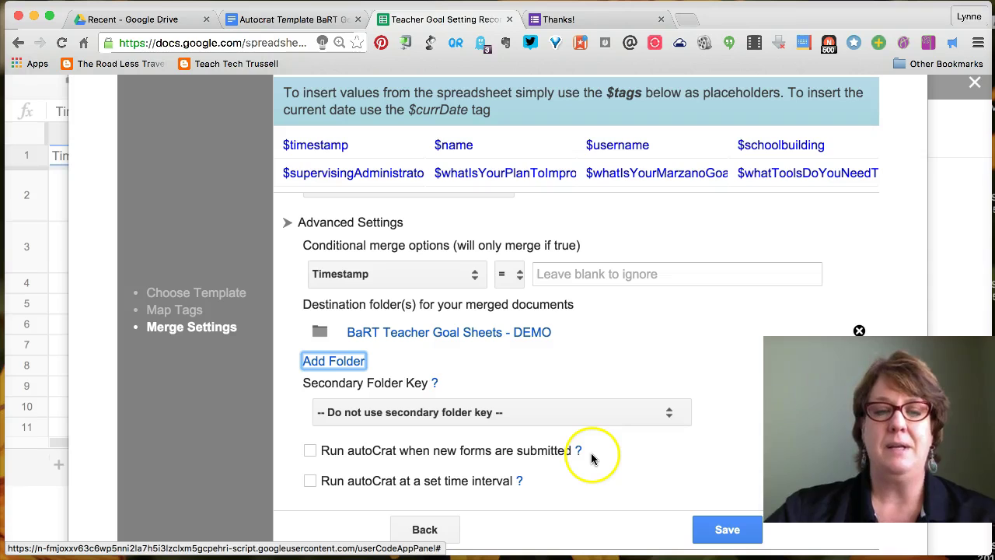
click(308, 452)
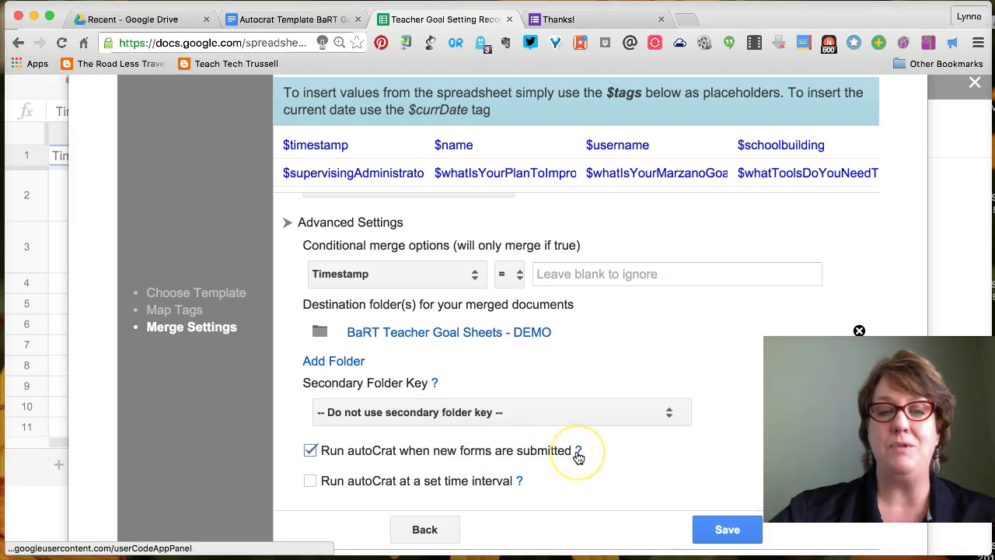
click(722, 529)
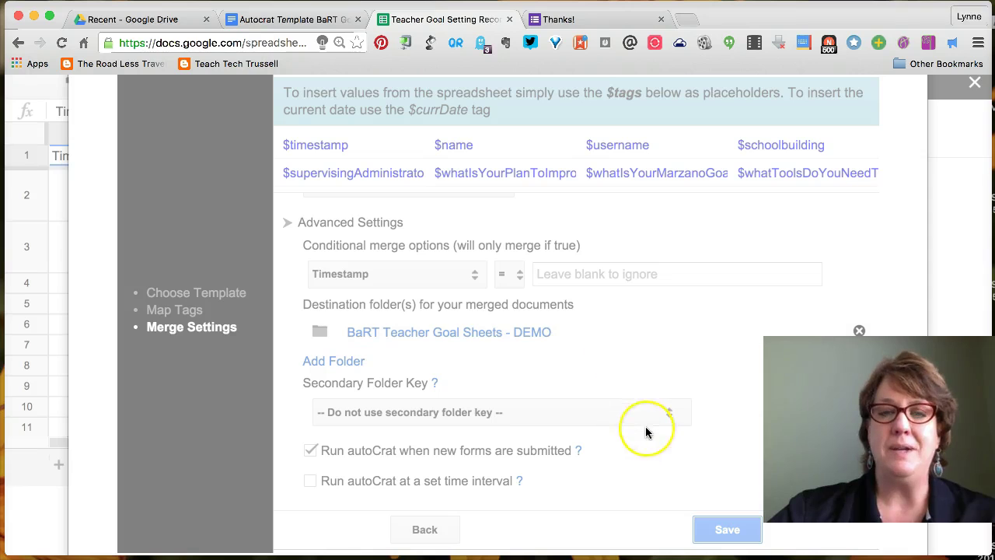
click(559, 303)
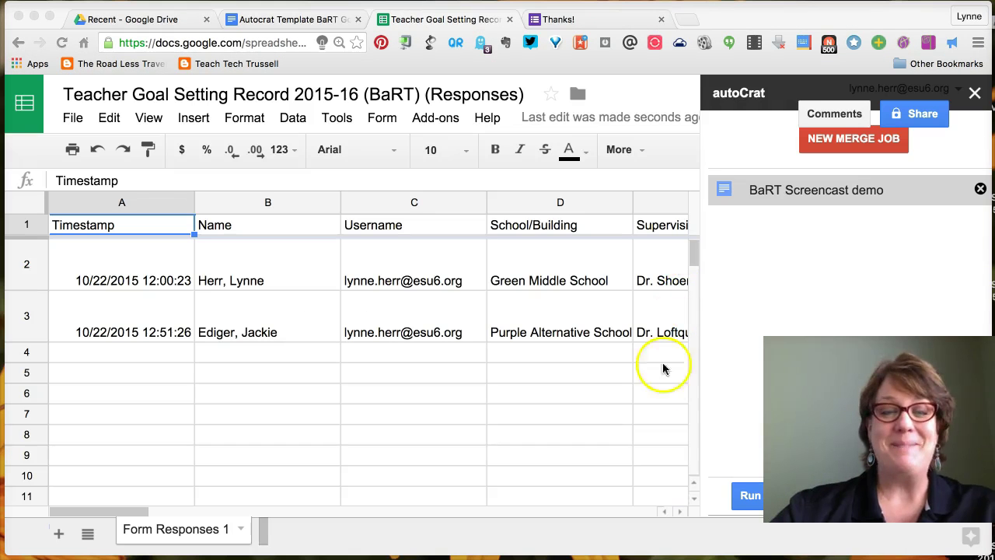
- Run the "BaRT Screencast demo" merge job on the form responses and try to close the autoCrat sidebar
click(750, 498)
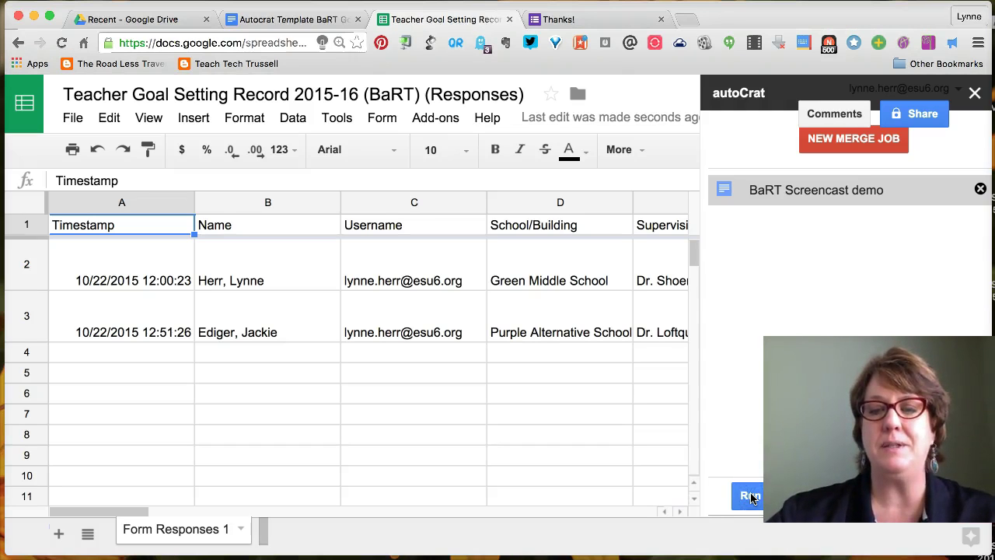
click(751, 498)
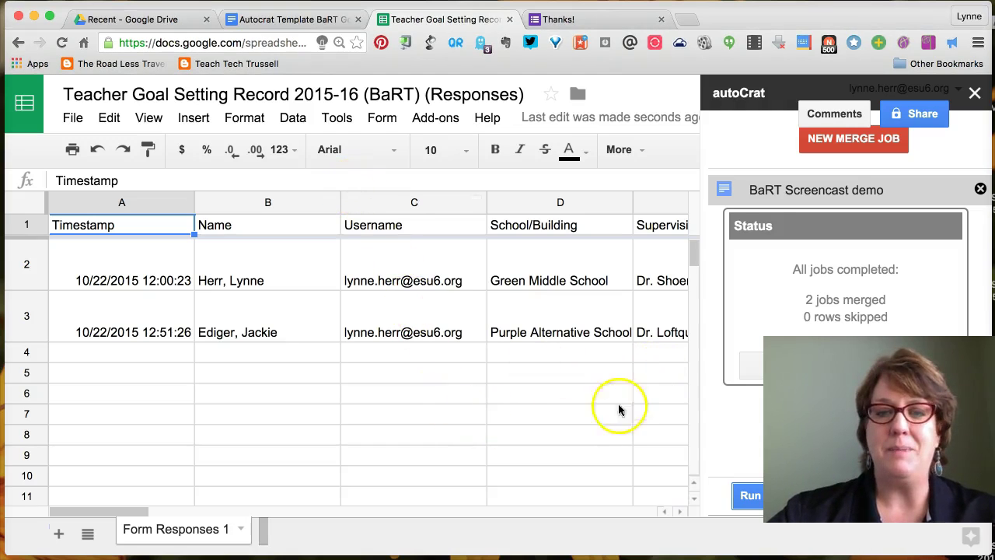
click(975, 94)
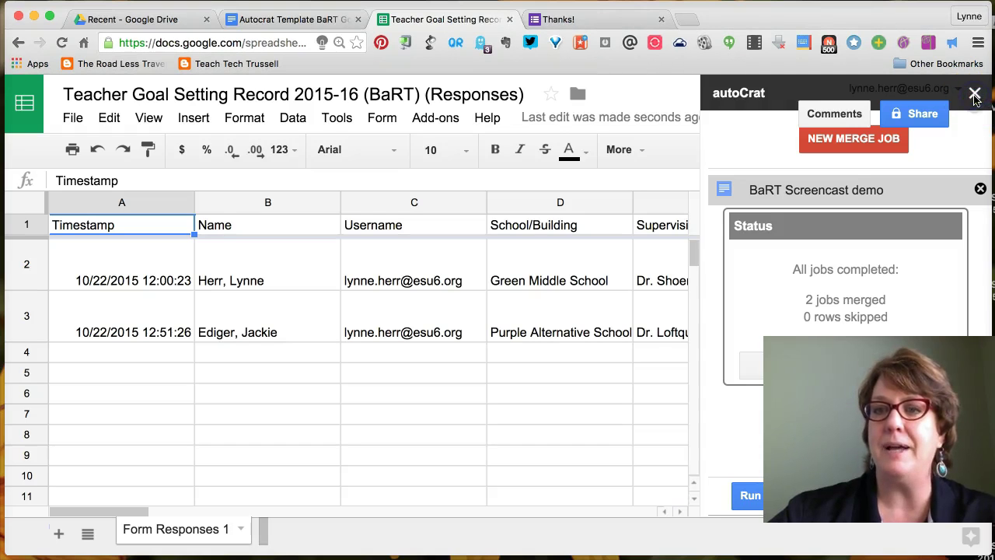
click(980, 188)
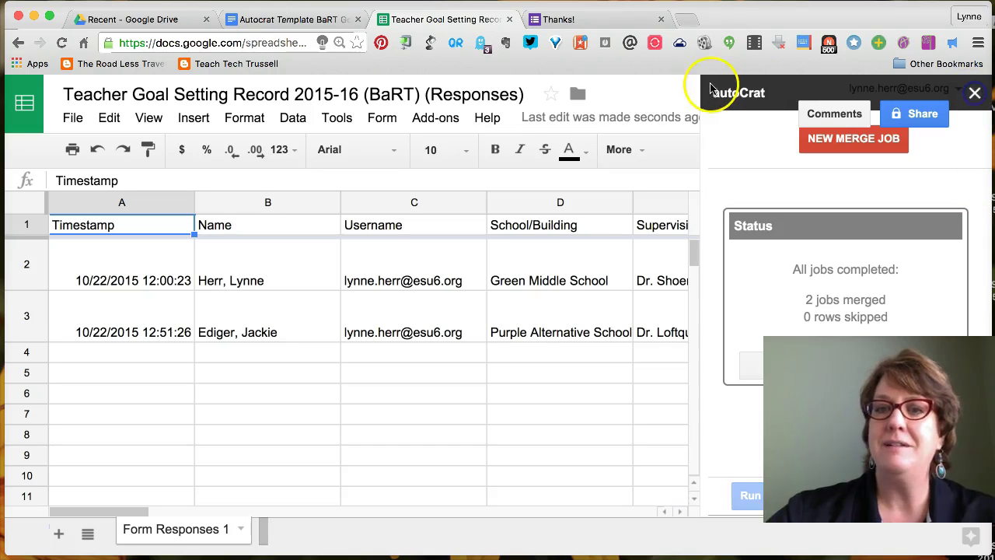
- Examine the merged document ID, URL, link and merge status columns that autoCrat added to the Form Responses 1 sheet
scroll(591, 211, down, 2)
scroll(594, 316, right, 10)
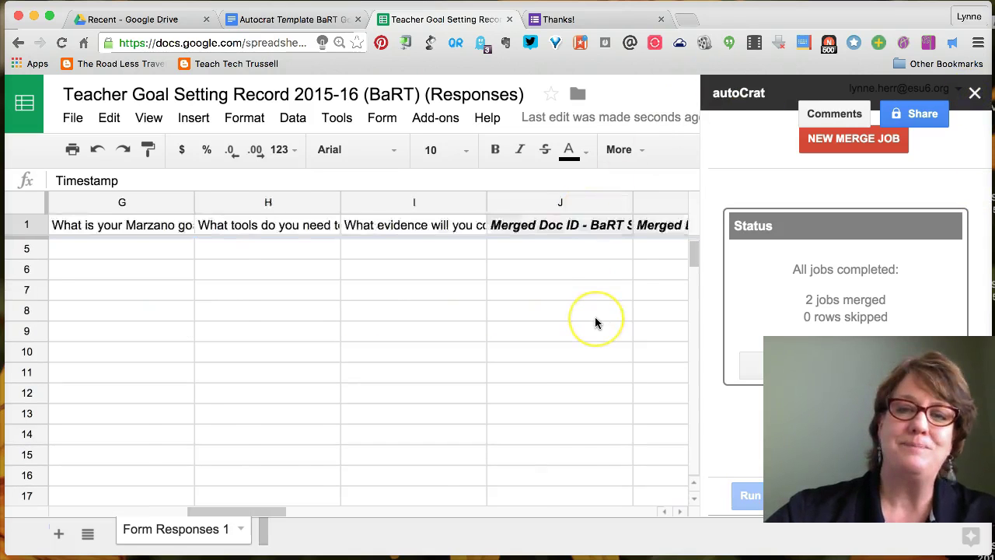
scroll(595, 316, left, 4)
scroll(594, 316, up, 1)
scroll(595, 316, left, 3)
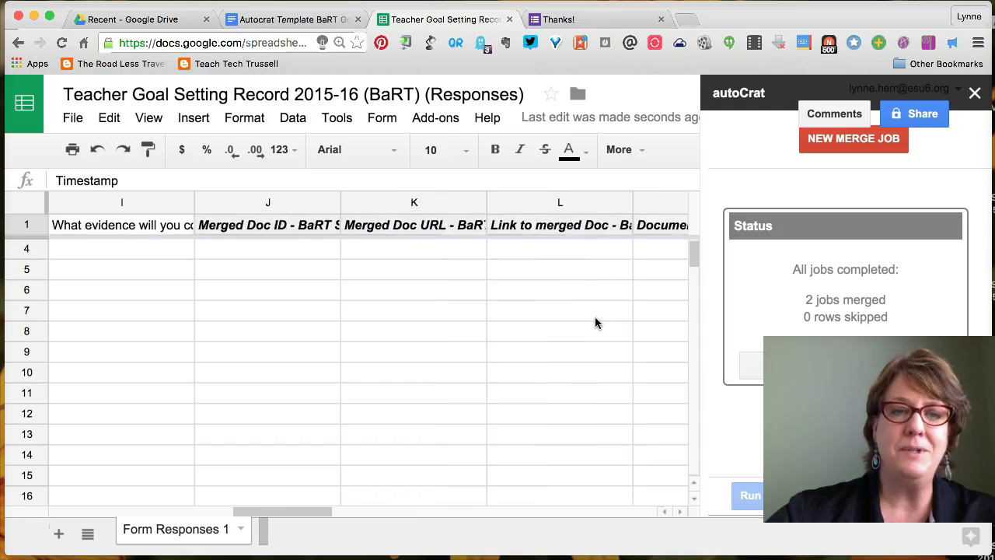
click(445, 282)
scroll(444, 281, up, 1)
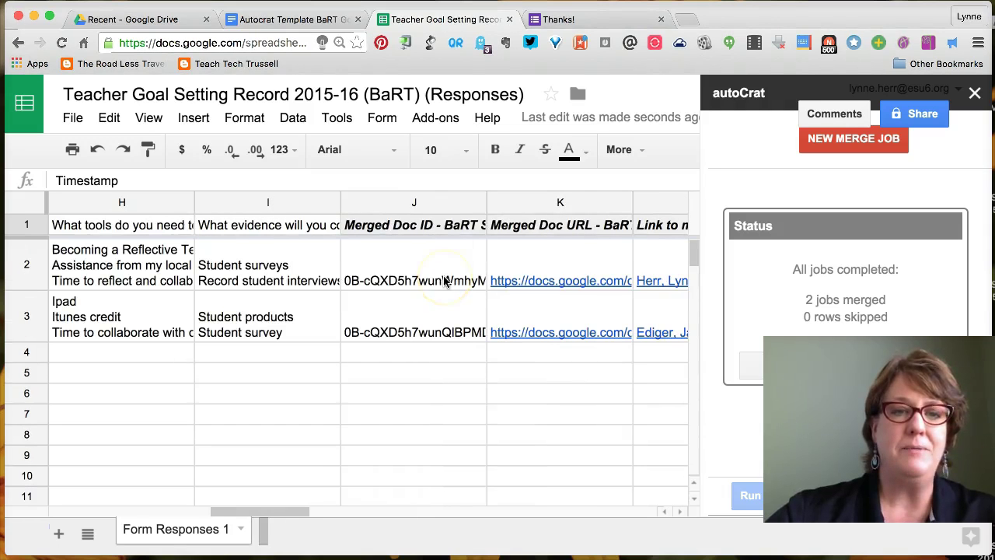
scroll(582, 250, right, 2)
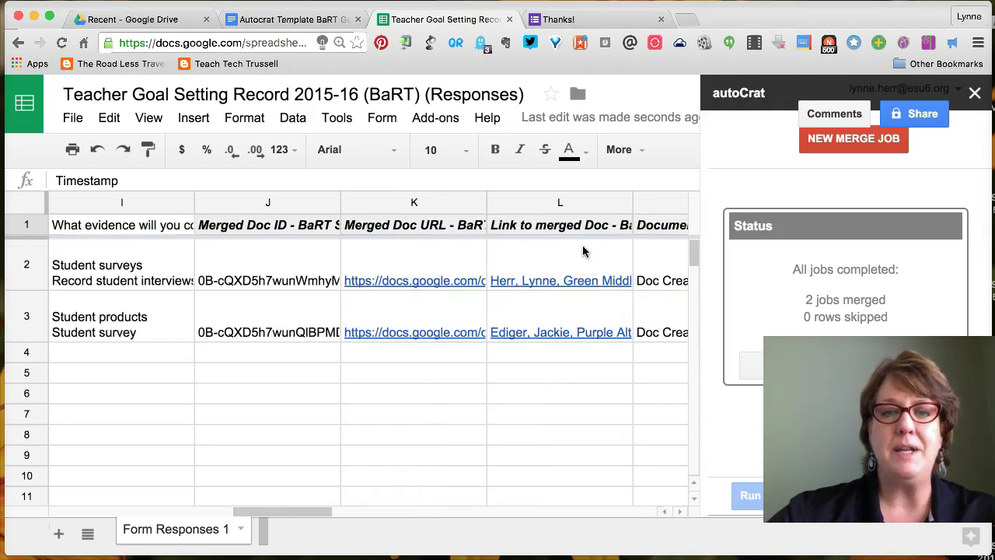
click(418, 281)
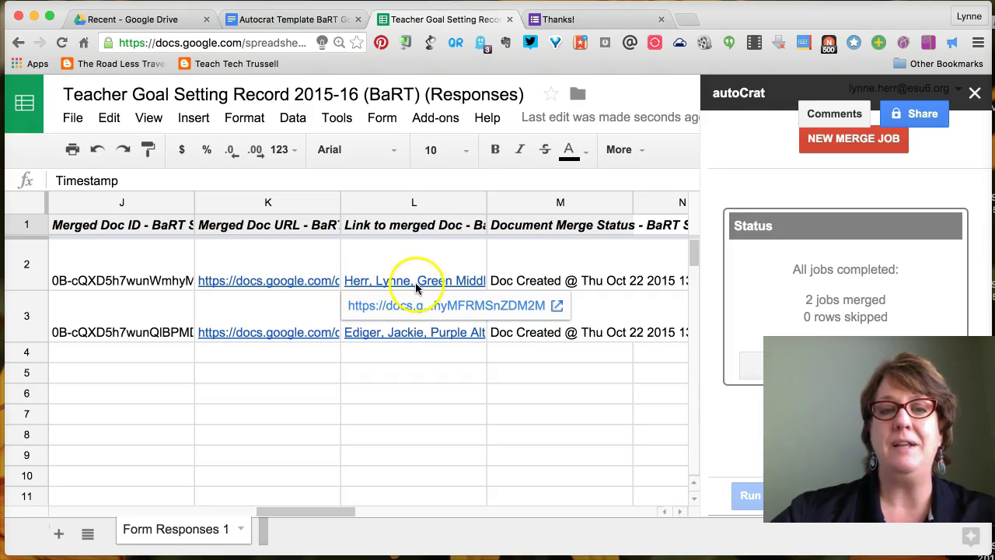
click(362, 340)
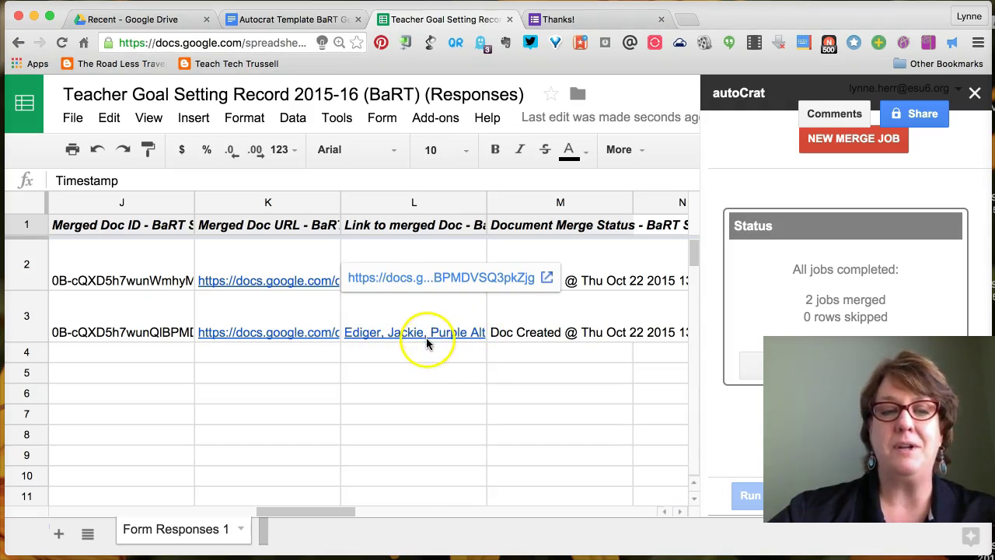
click(293, 280)
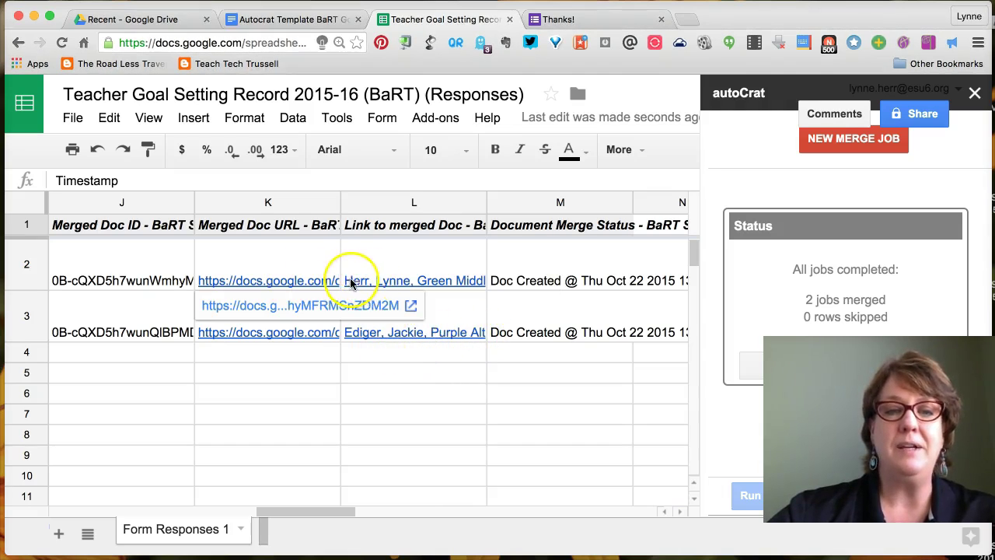
- Try to open the first response's merged document from the Link to merged Doc column, requesting access to it
click(354, 282)
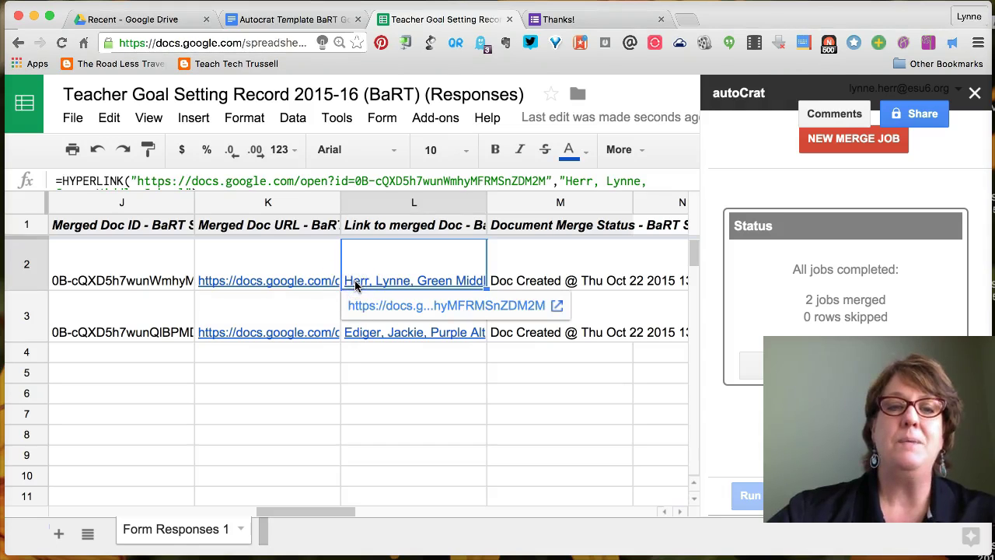
click(370, 305)
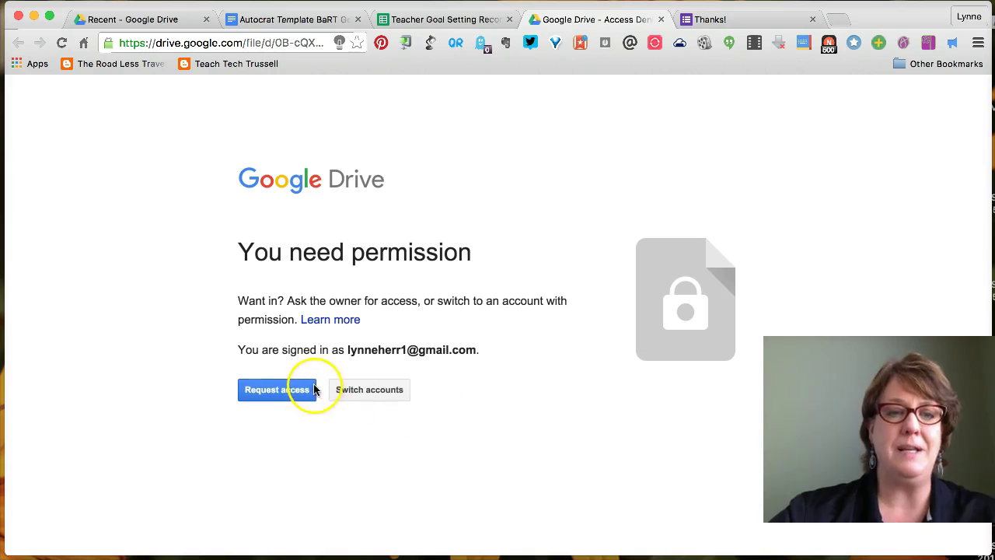
click(303, 389)
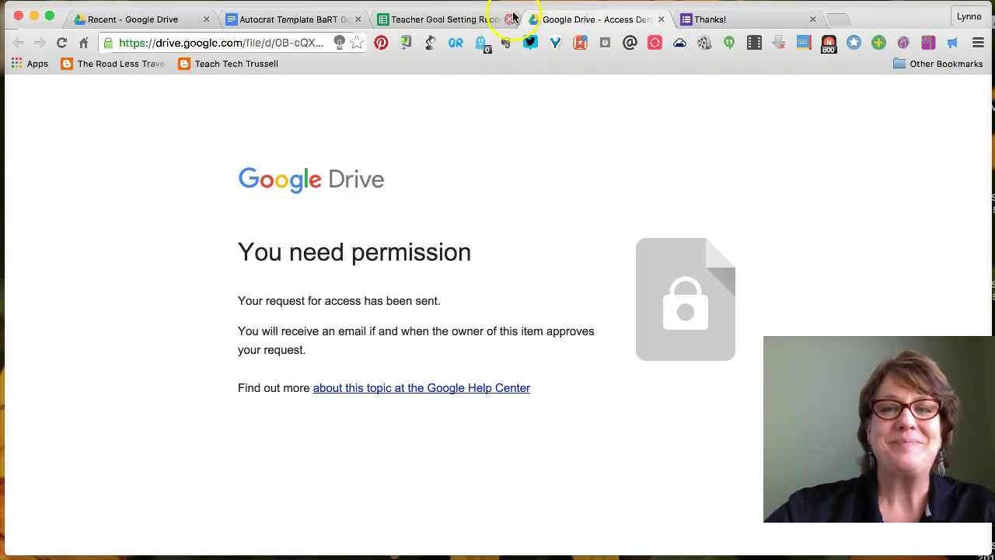
click(474, 19)
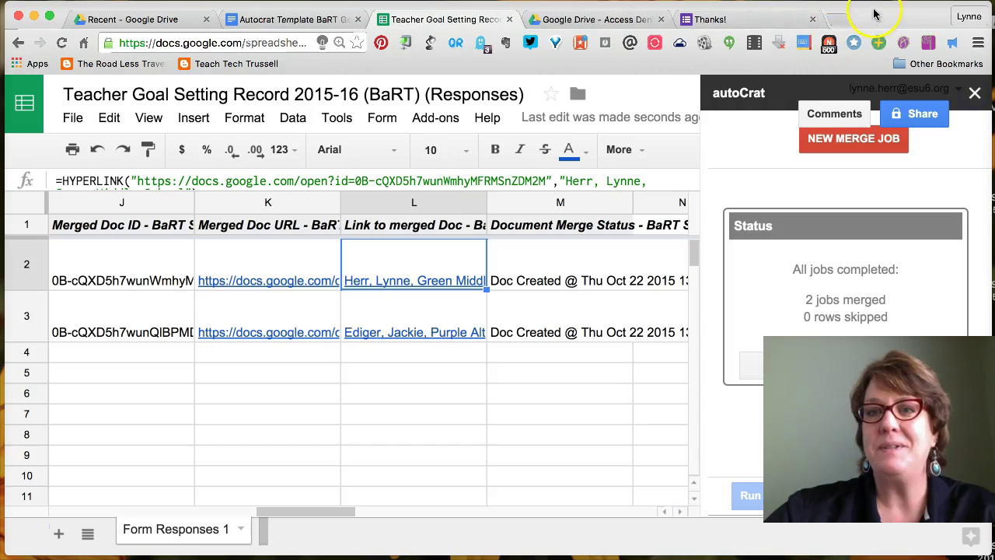
drag(263, 529, 252, 529)
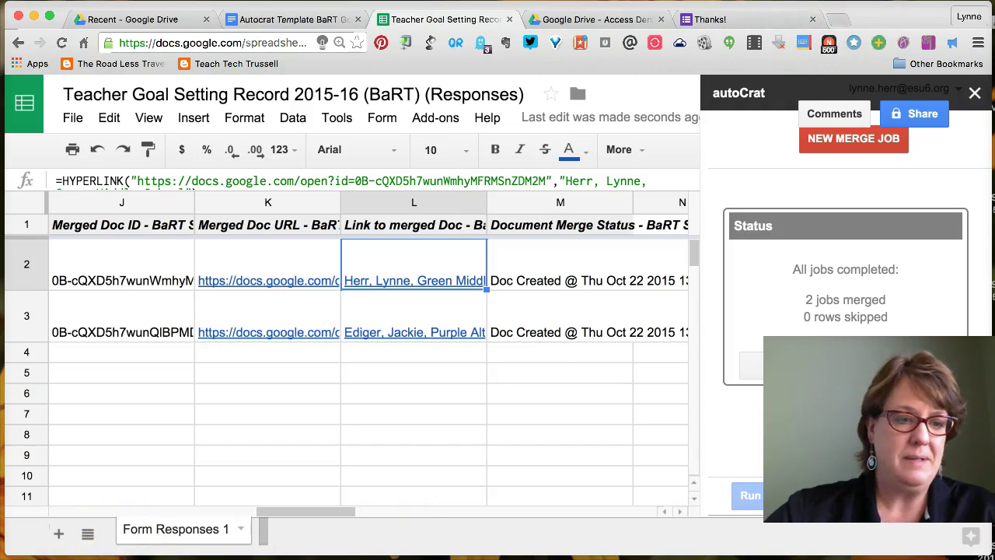
drag(591, 19, 443, 19)
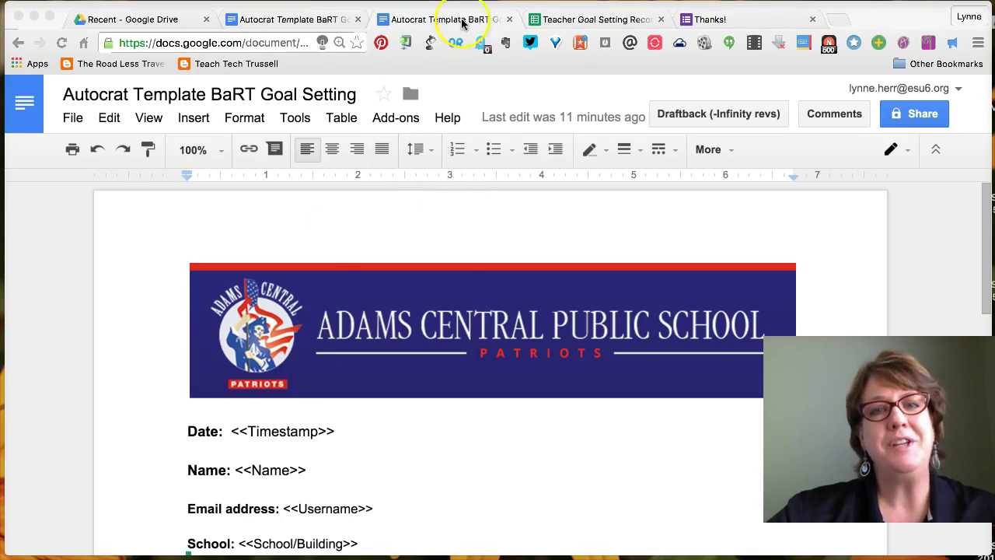
- Return to the responses spreadsheet and view the first response's merged PDF through its link, switching to the Google account that has access
click(551, 19)
click(478, 266)
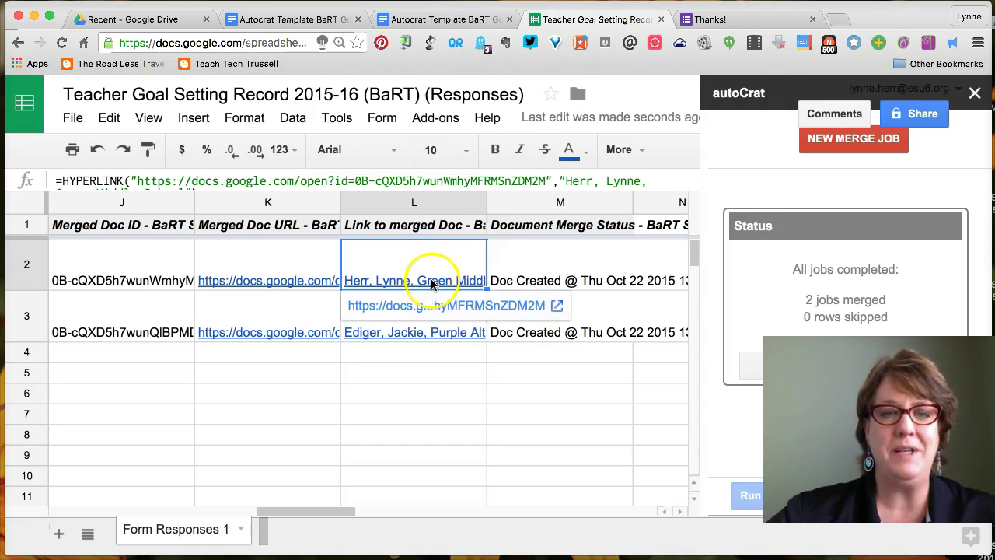
click(430, 311)
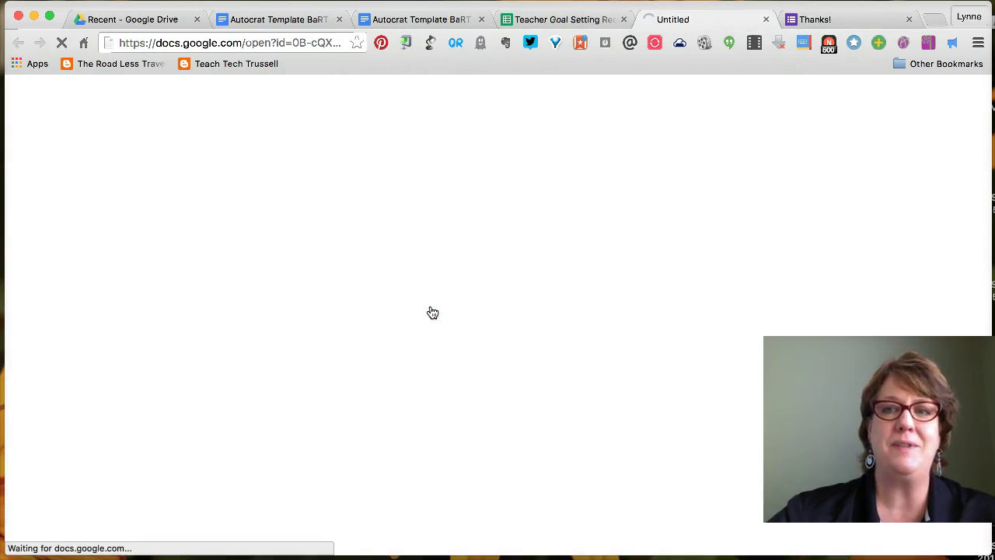
click(389, 387)
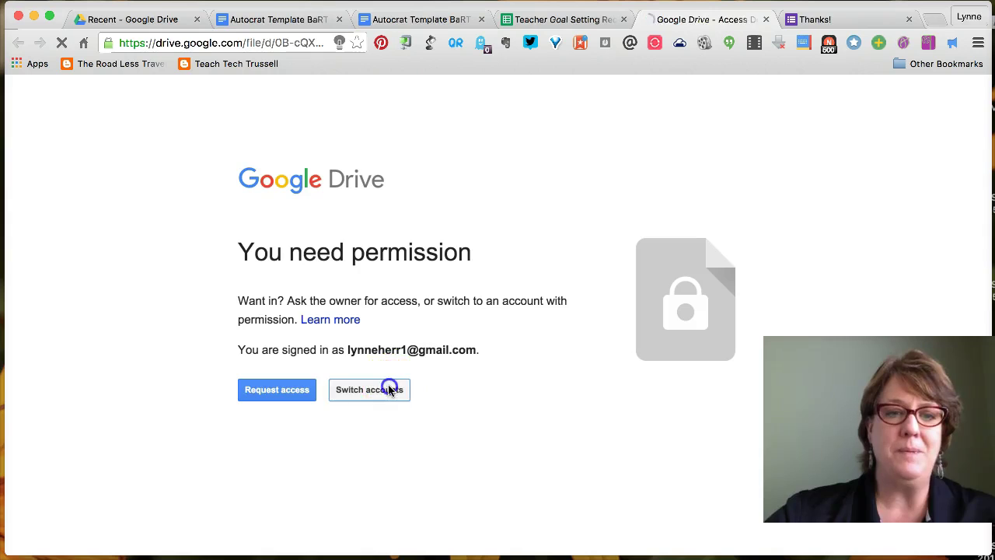
click(24, 165)
click(48, 256)
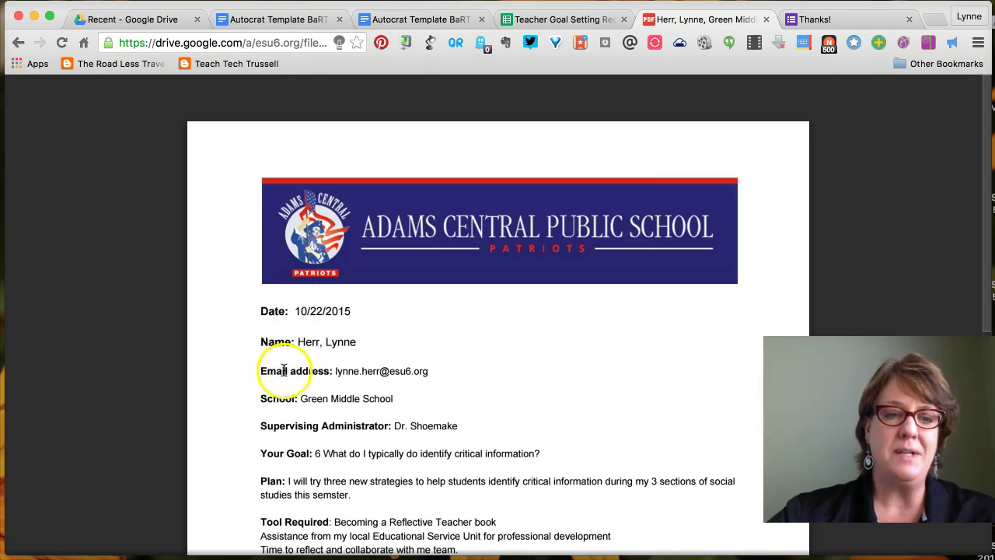
- Read through the first response's merged PDF, checking the teacher's details, school, goal, plan, tools and evidence
scroll(352, 503, down, 1)
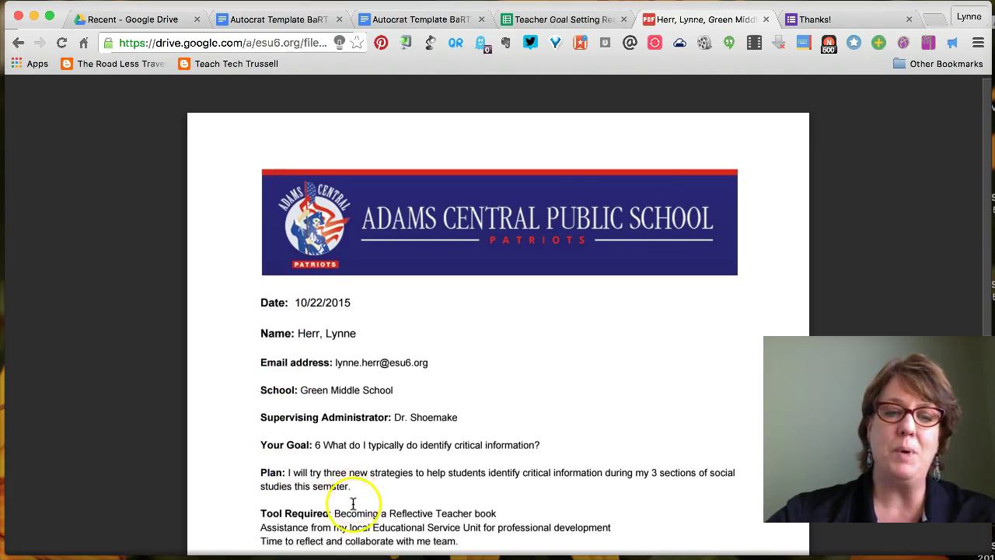
scroll(352, 503, down, 2)
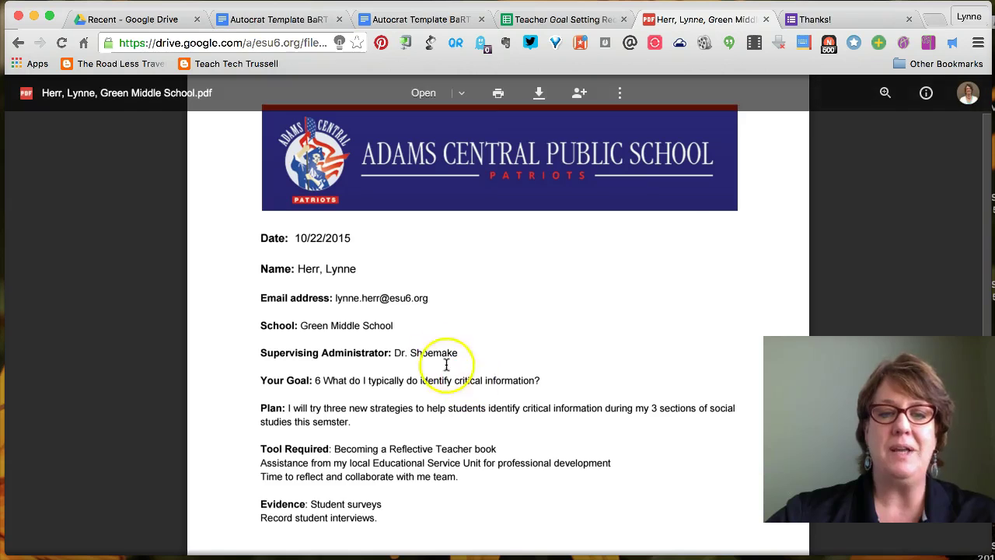
drag(259, 325, 404, 327)
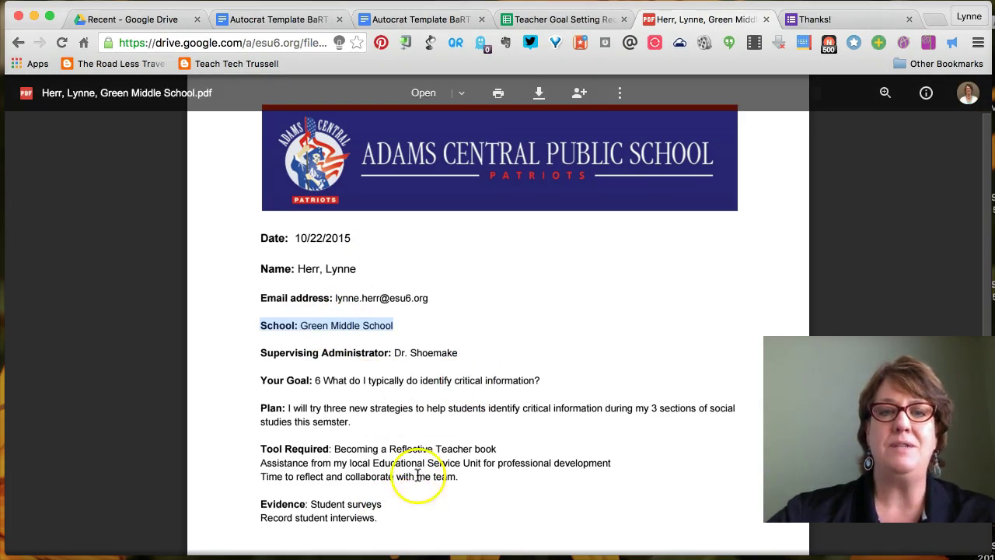
scroll(464, 345, up, 2)
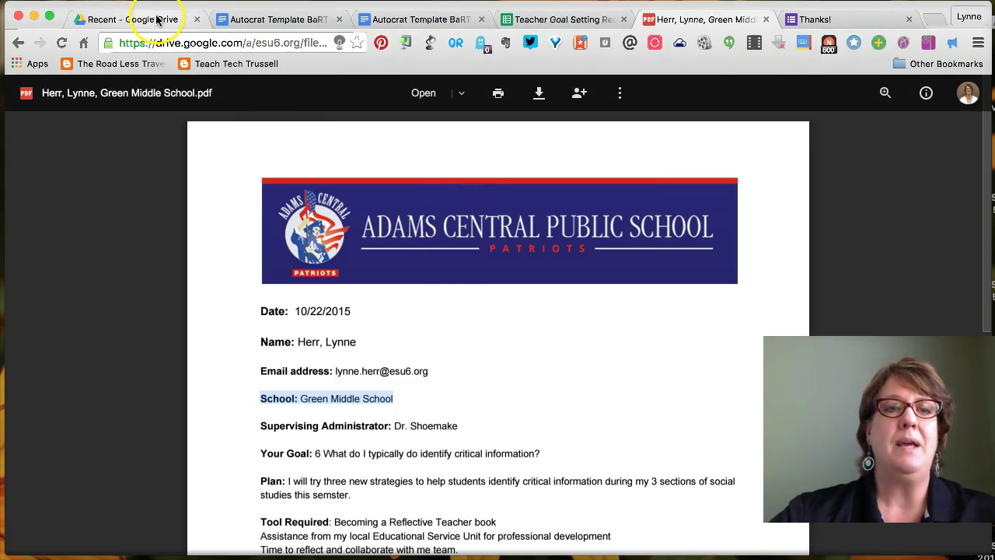
- Go from Drive to the Gmail inbox and dismiss the Notes for GMail welcome message
click(232, 11)
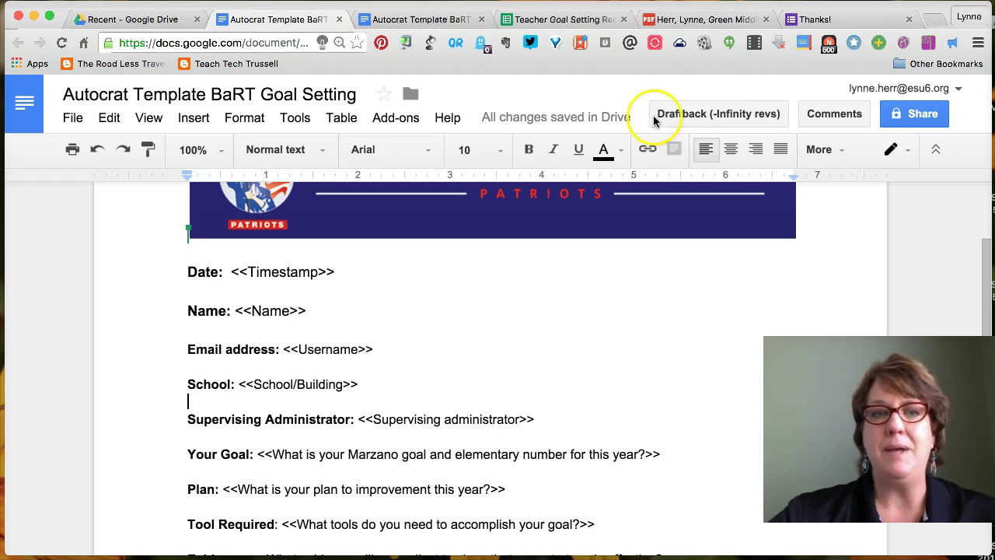
click(93, 20)
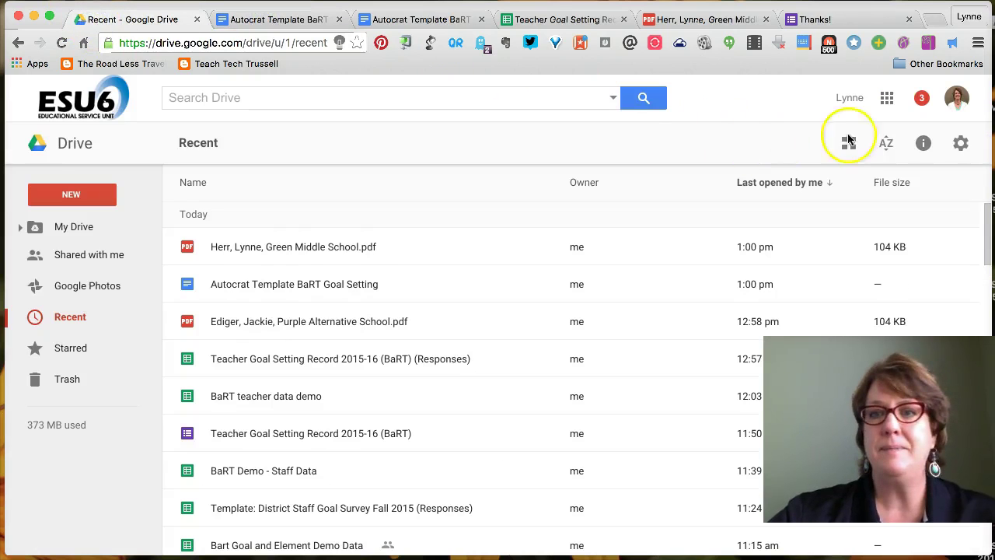
click(886, 98)
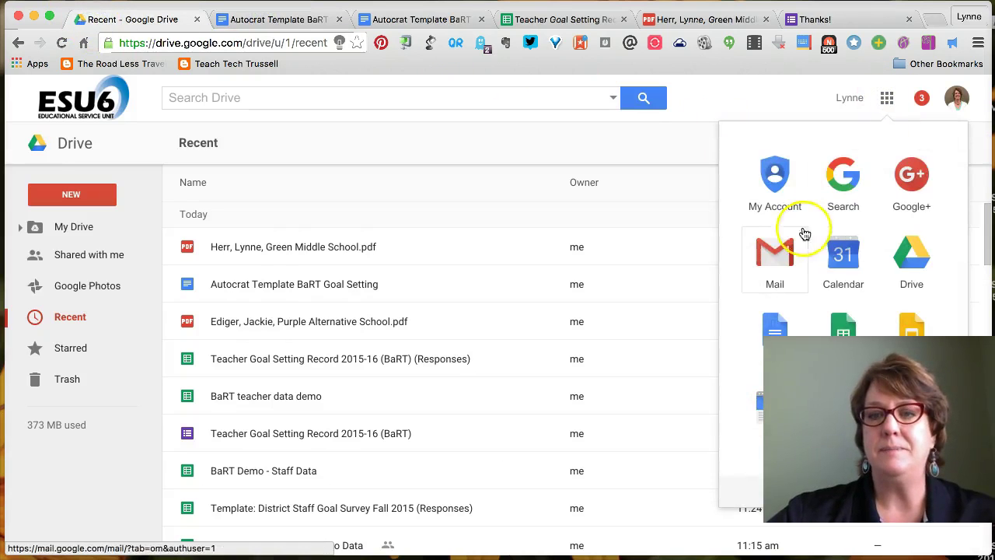
click(784, 251)
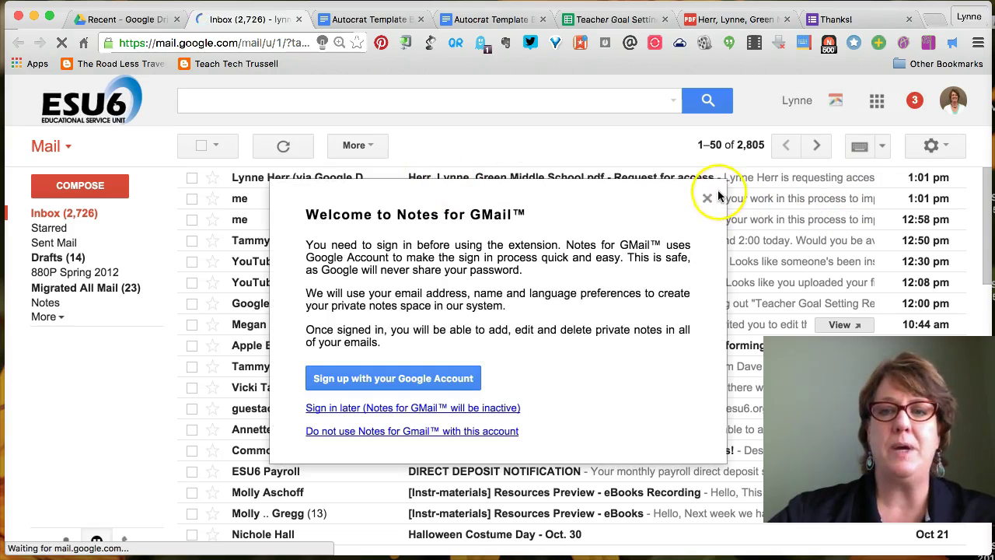
click(706, 199)
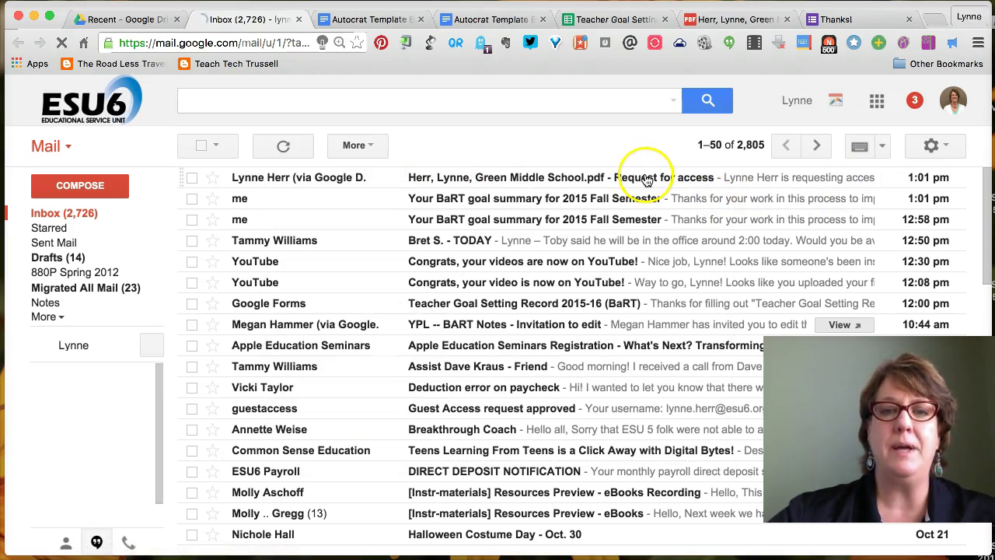
- View the email requesting access to the Green Middle School PDF and its sharing settings, leaving without sharing the file
click(645, 180)
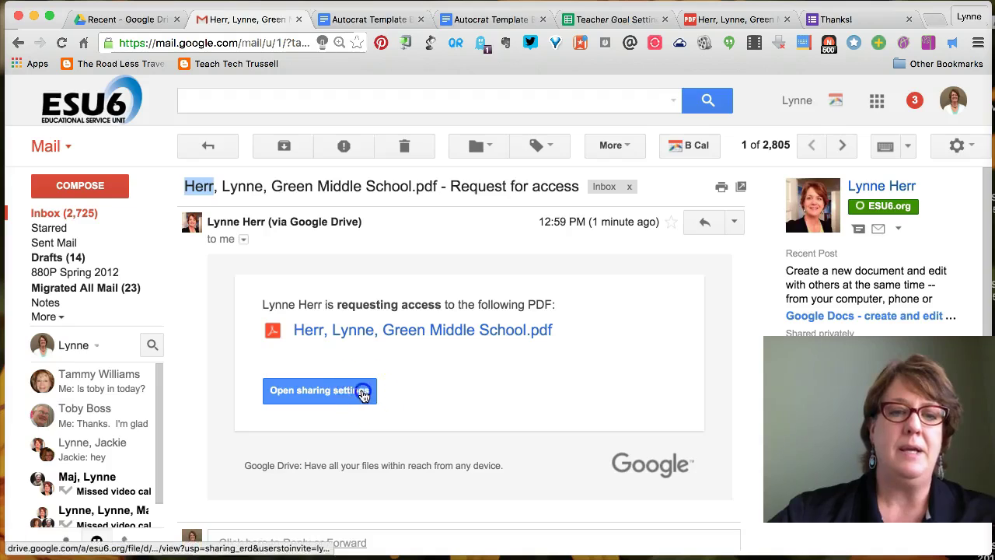
click(360, 391)
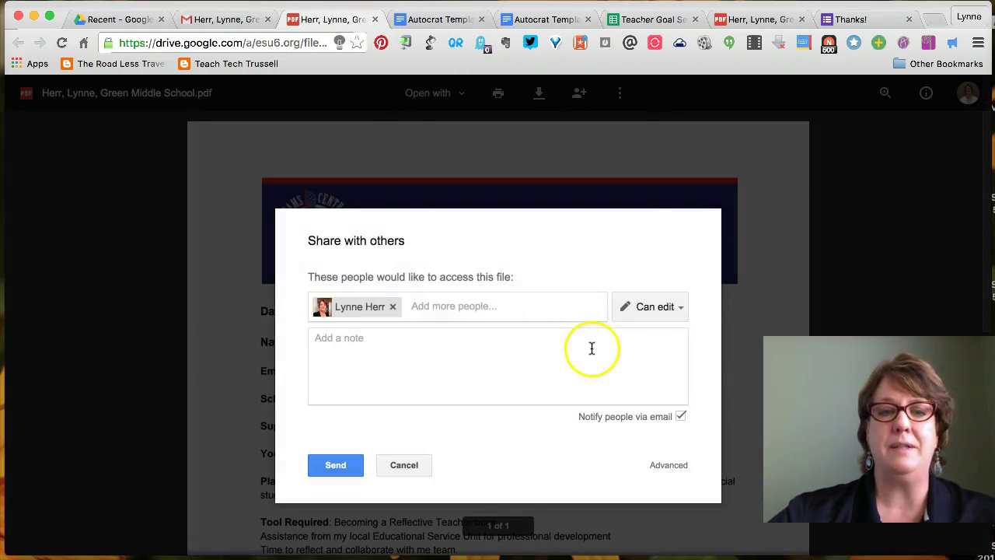
click(407, 462)
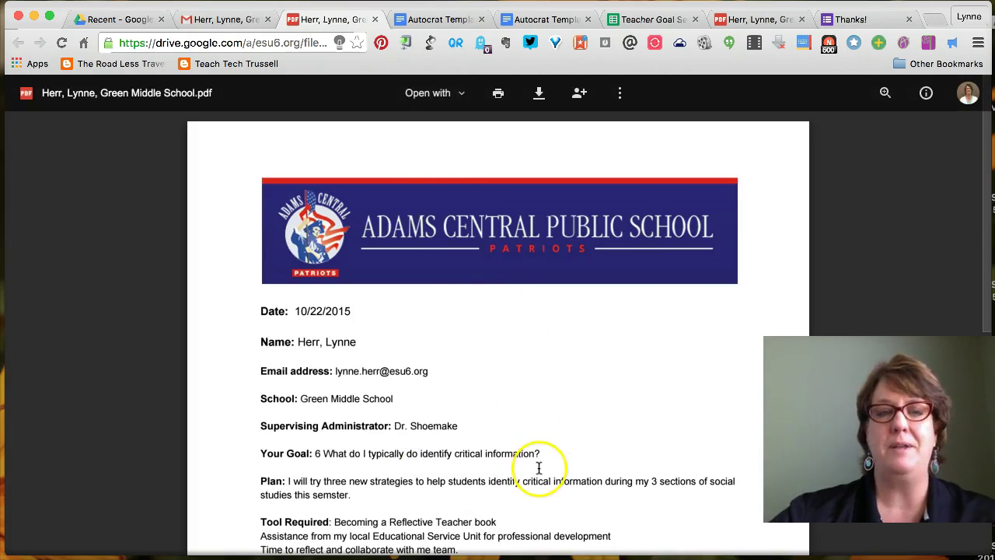
click(374, 18)
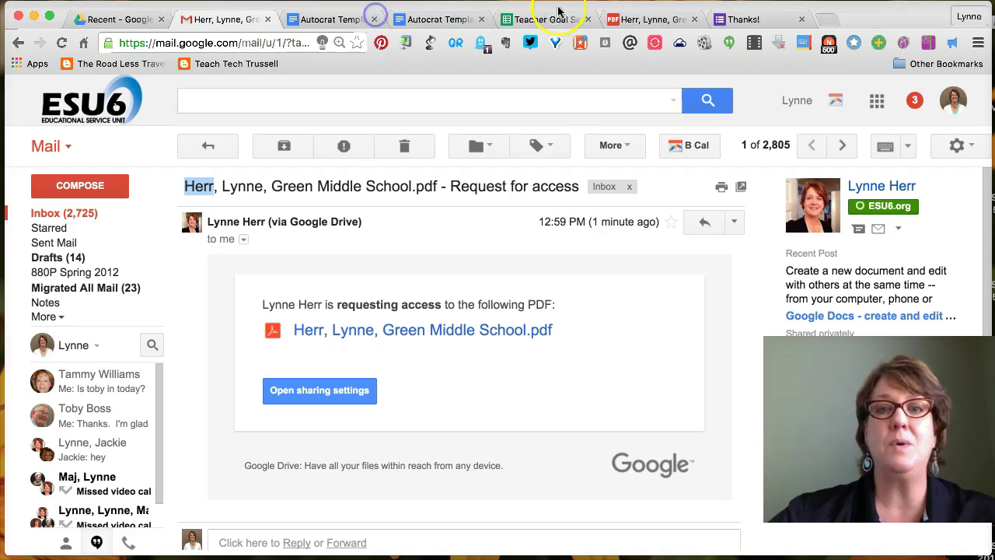
- Return to the Teacher Goal Setting Record responses spreadsheet and review the two response rows back to the Timestamp column
click(548, 19)
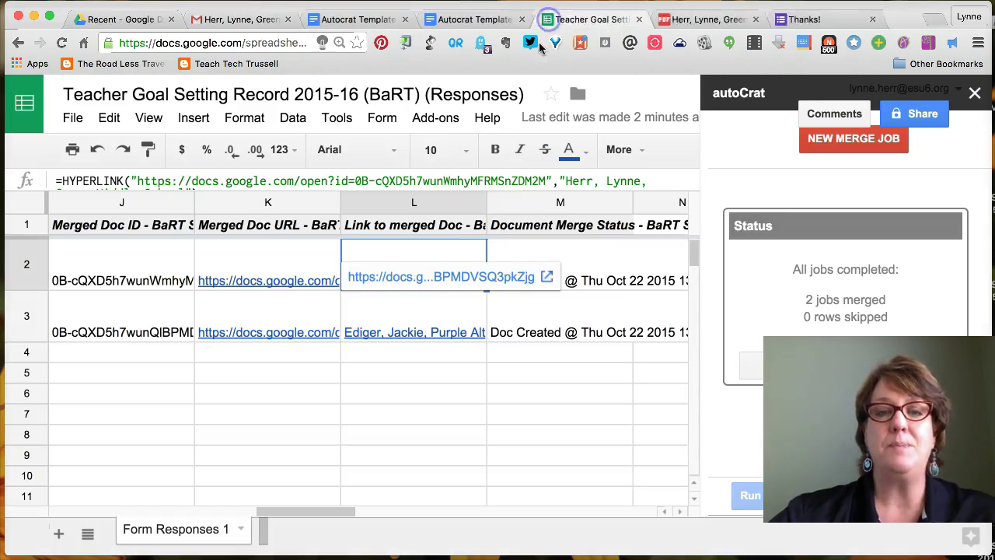
click(263, 373)
mouse_move(382, 322)
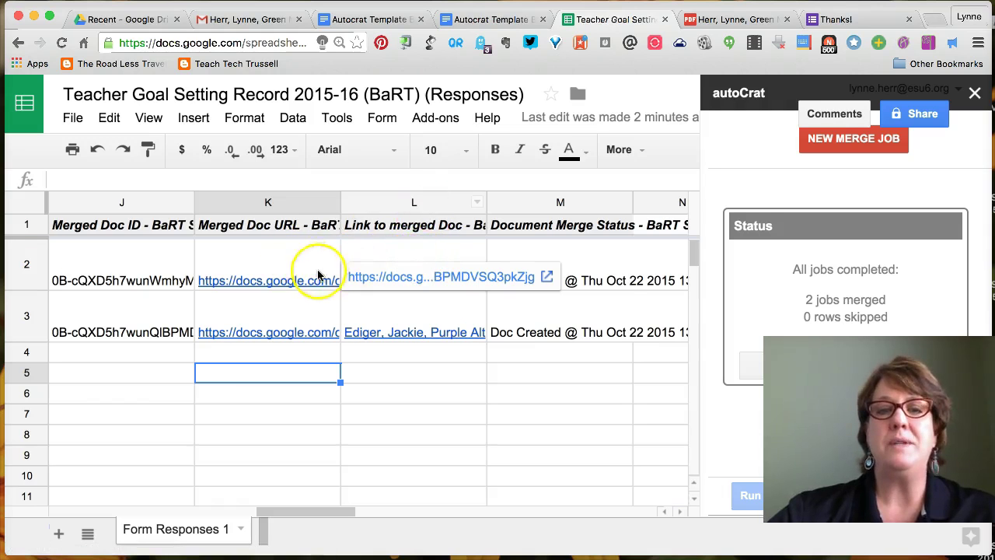
scroll(250, 332, left, 10)
click(251, 332)
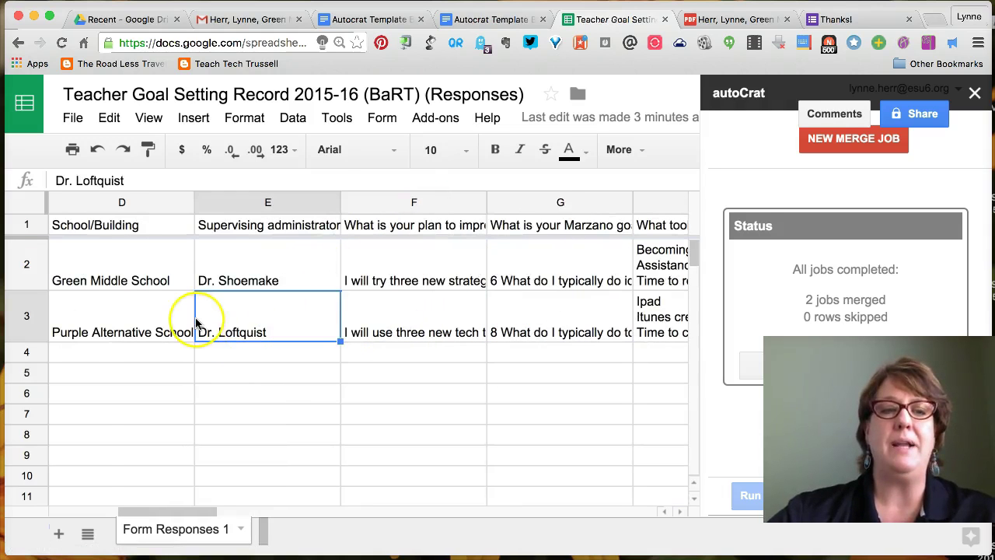
scroll(199, 330, left, 5)
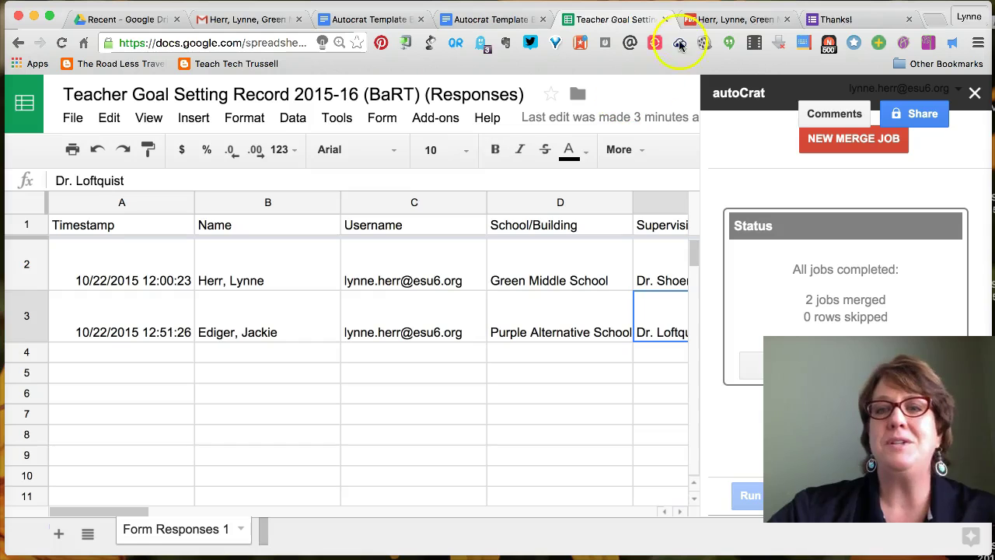
- Start another response in the Teacher Goal Setting Record 2015-16 (BaRT) form and select a different teacher's name
click(832, 20)
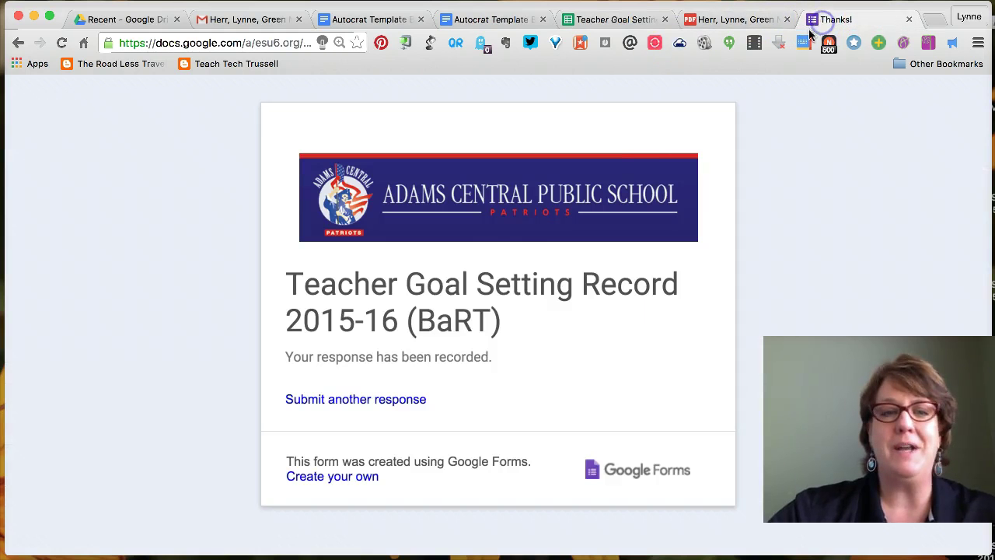
click(369, 399)
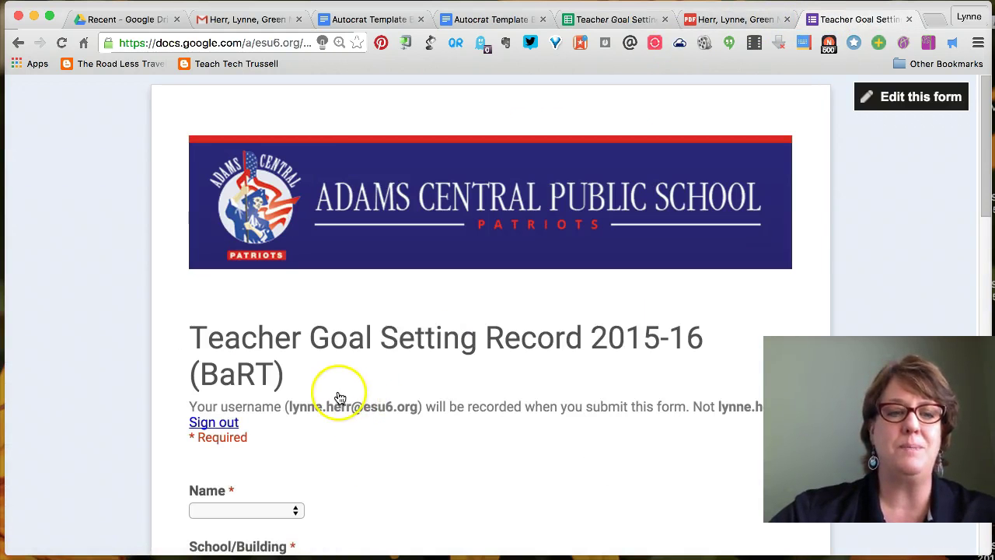
scroll(340, 398, down, 3)
click(298, 400)
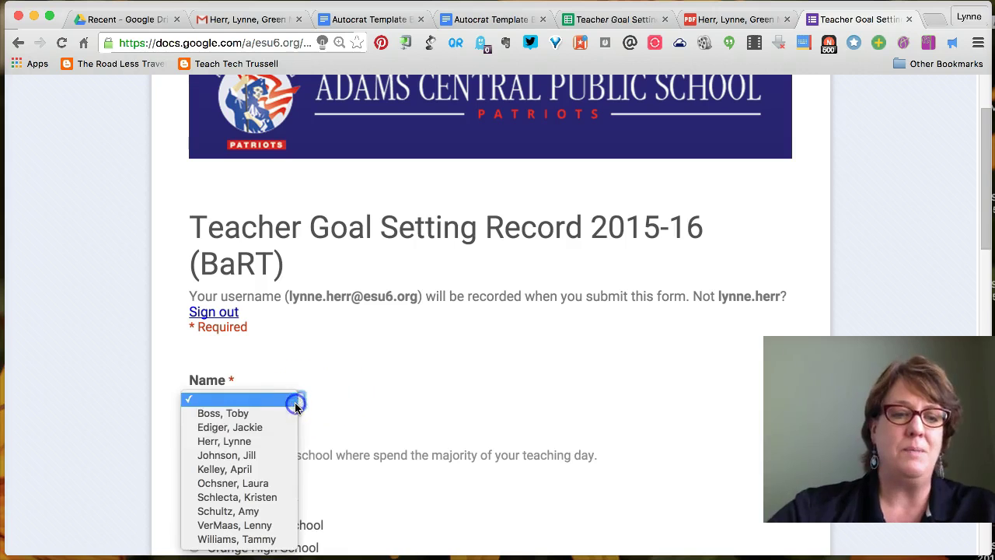
click(277, 481)
- Choose Orange High School as the school and the third listed person as supervising administrator
scroll(454, 336, down, 4)
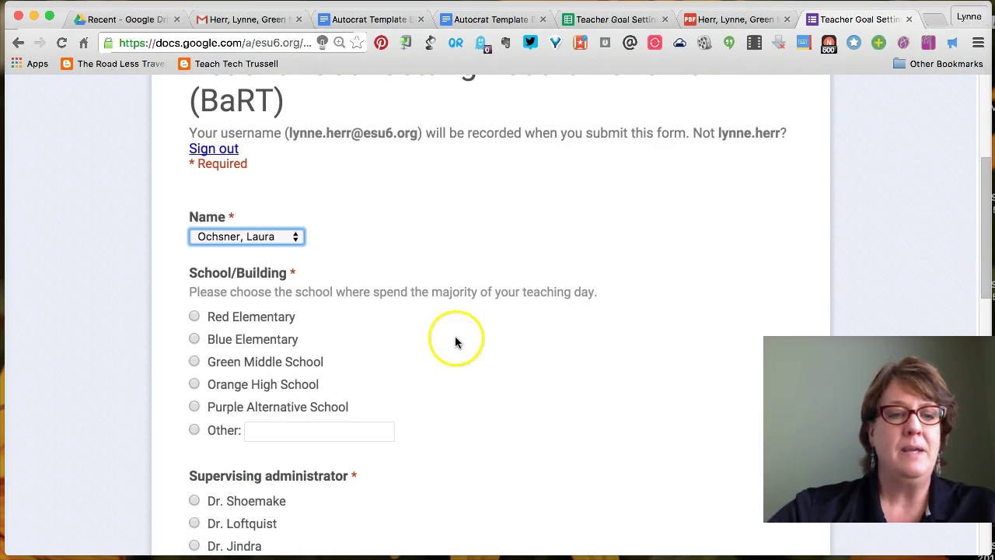
click(194, 383)
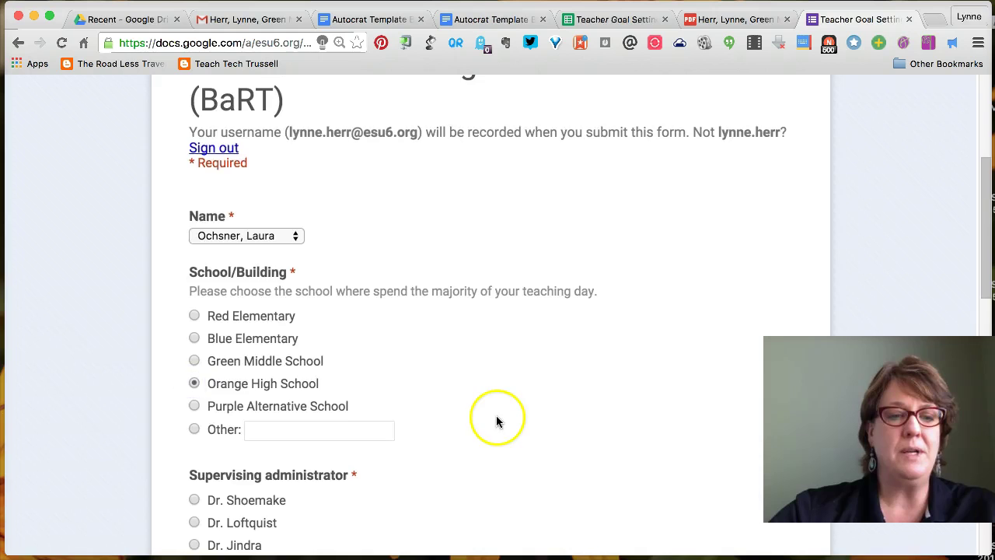
scroll(493, 420, down, 4)
click(193, 391)
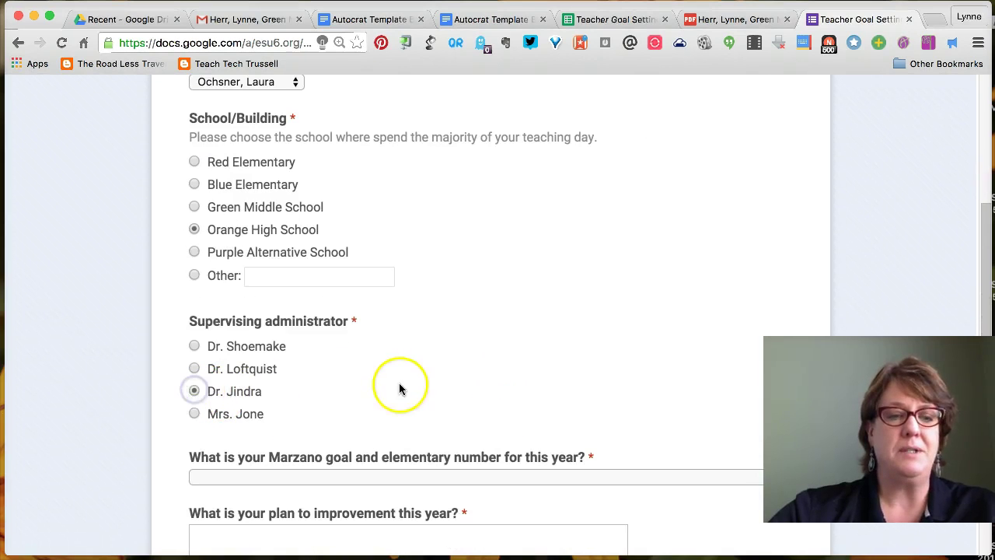
- Set the Marzano goal to "8 What do I typically do to preview new content?"
scroll(400, 389, down, 3)
click(393, 359)
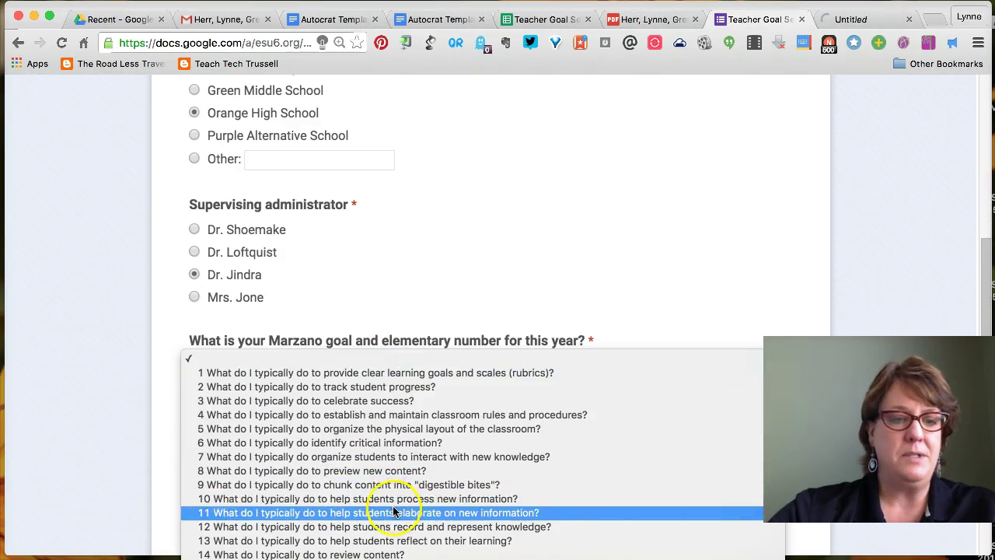
click(387, 472)
- Enter "I implement 3 new strategies for previewing content this semester." as the improvement plan
click(303, 442)
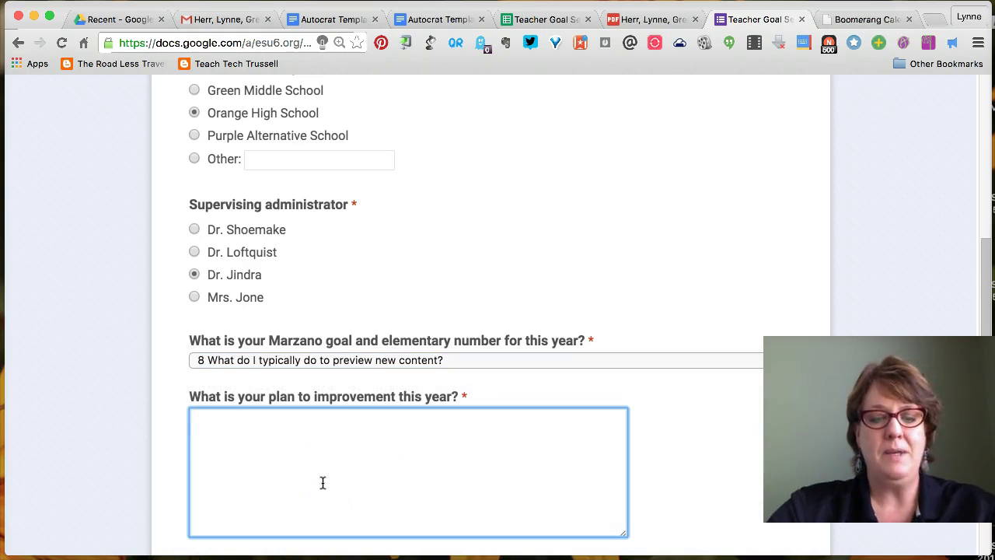
text(She will)
key(BackSpace)
key(BackSpace)
key(BackSpace)
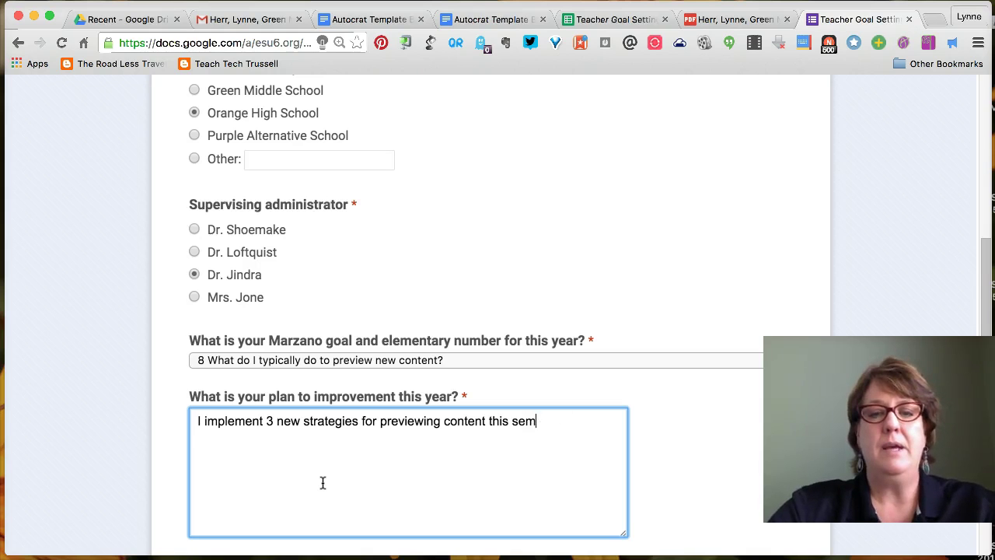
- Enter "I'm not sure." as the tools needed to accomplish the goal
scroll(323, 483, down, 5)
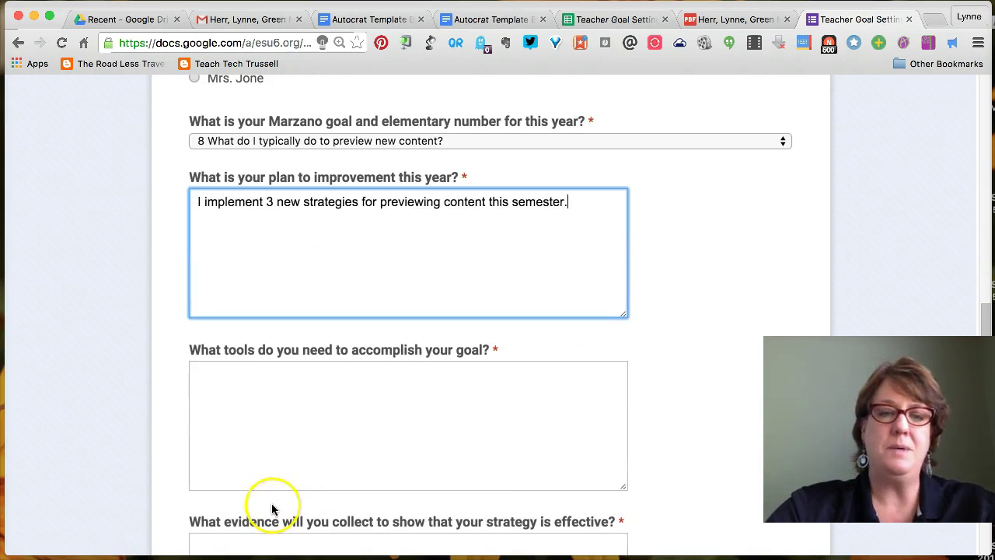
click(278, 419)
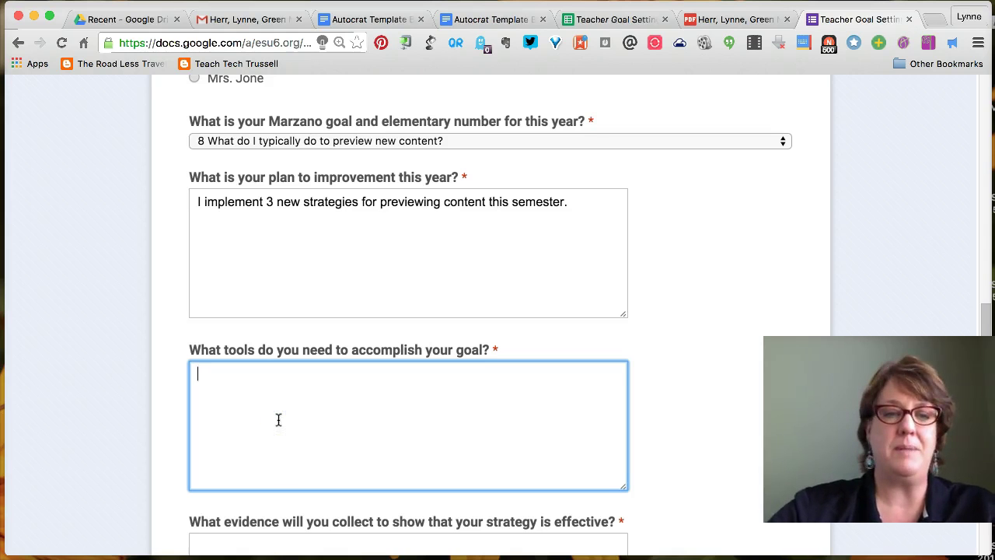
scroll(278, 420, down, 2)
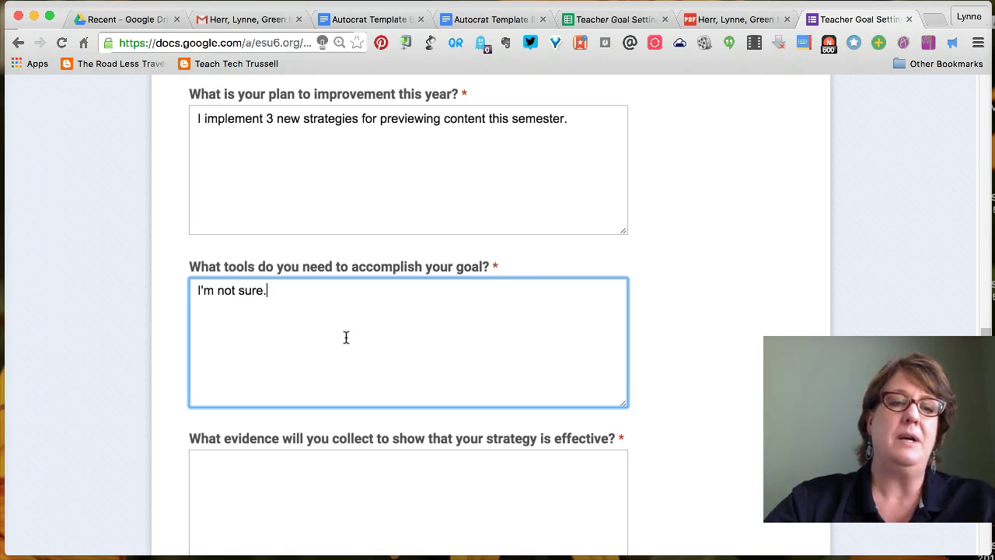
- Enter student products and interviews as the evidence that will be collected, and submit the form response
scroll(433, 427, down, 3)
click(272, 386)
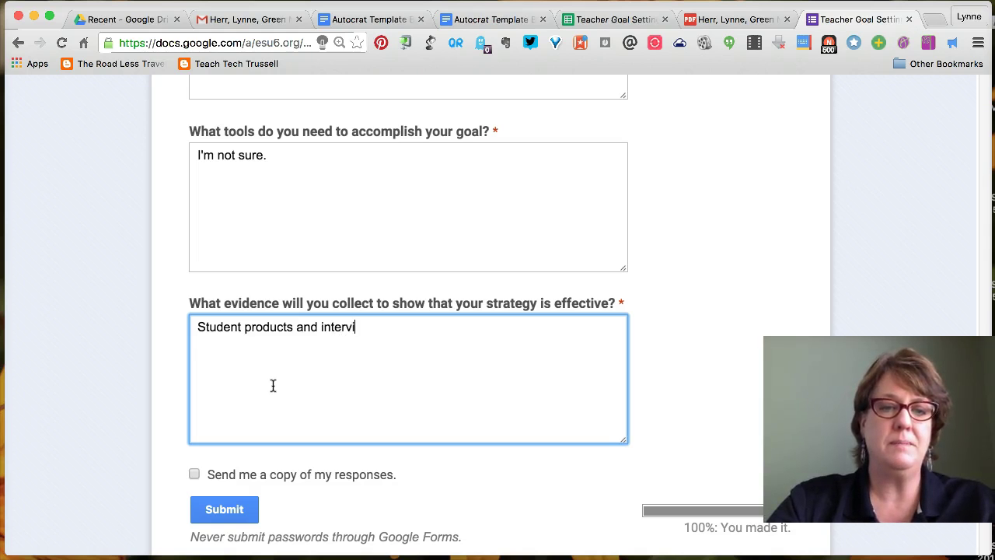
click(225, 510)
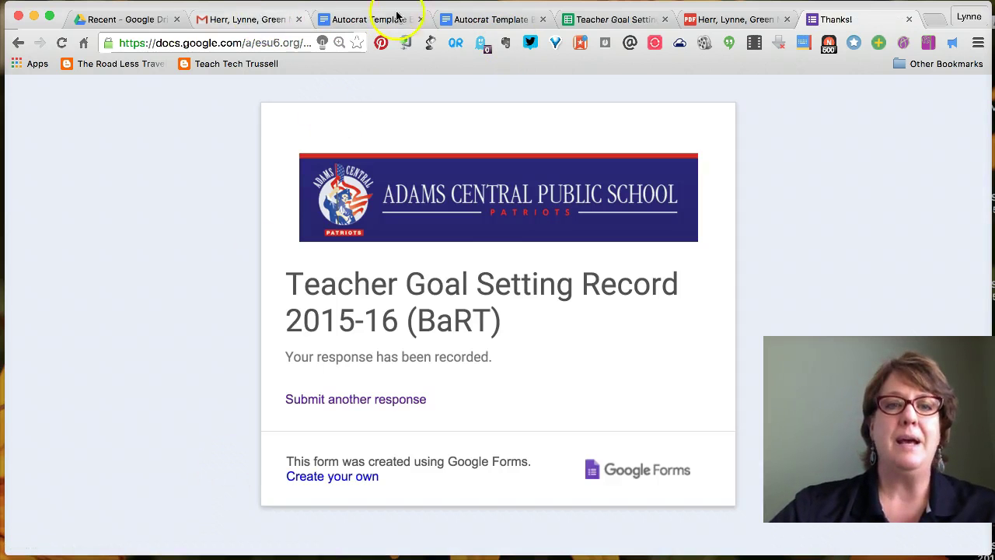
- Return to the responses spreadsheet and look across the newly submitted Orange High School row
click(610, 18)
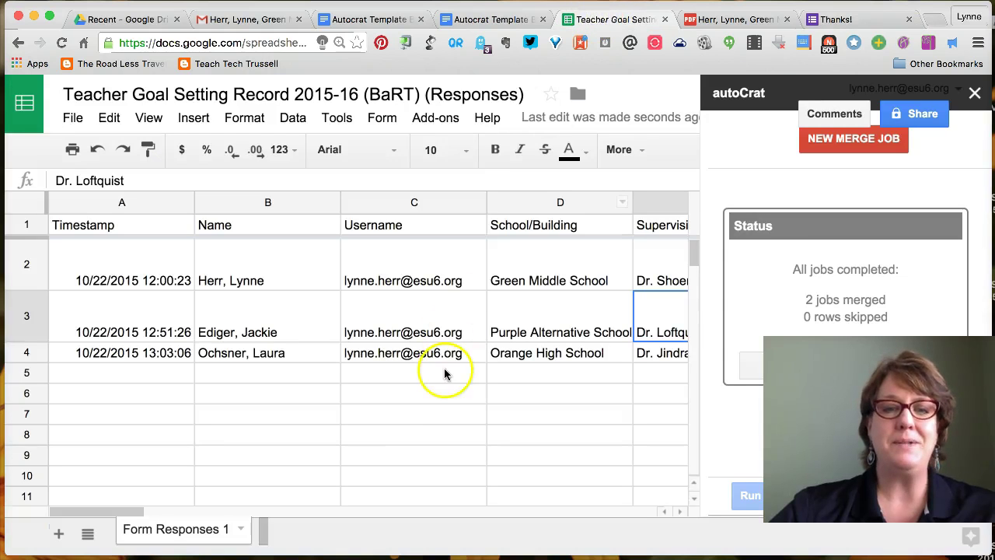
scroll(396, 401, right, 10)
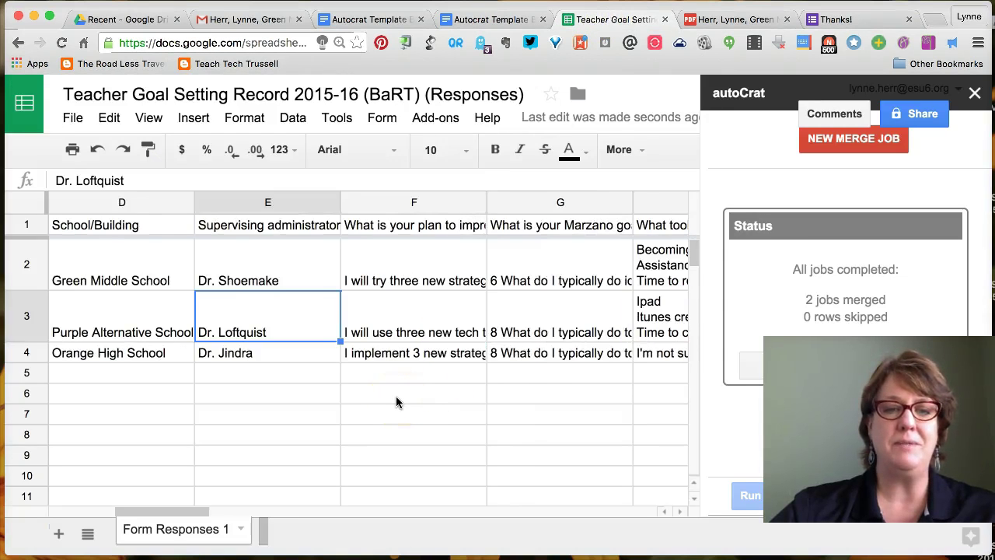